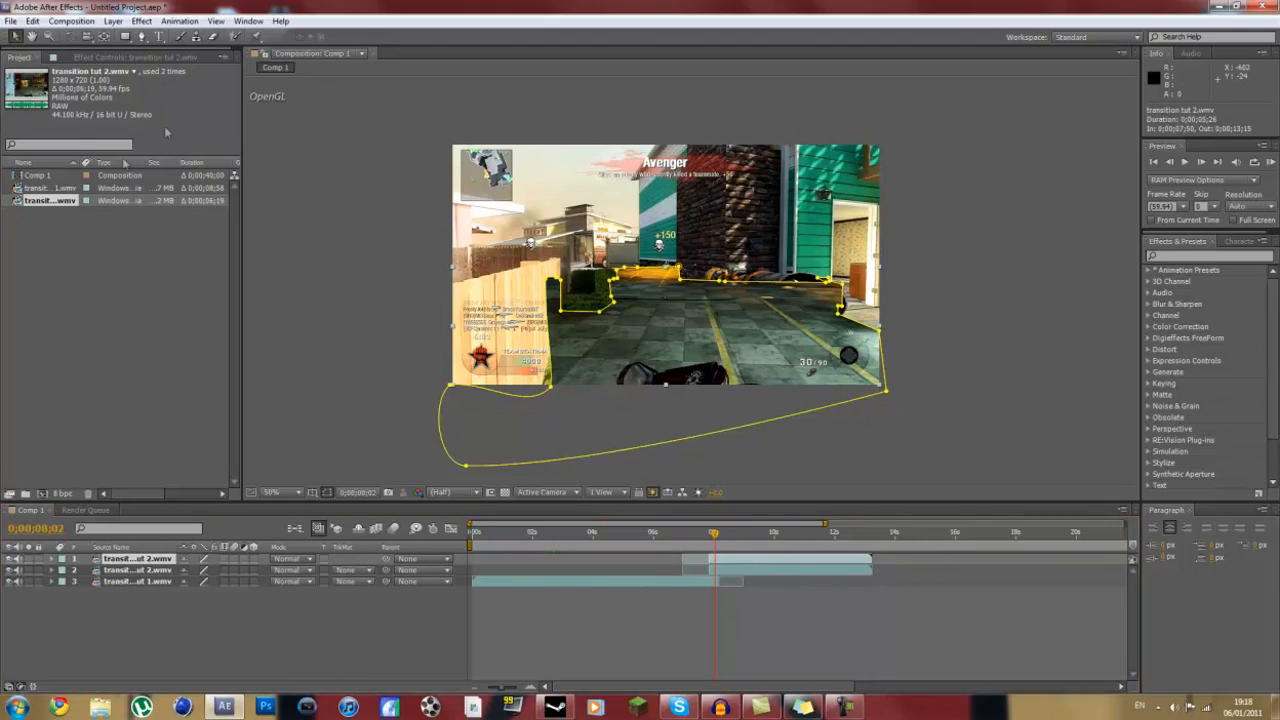
- Keyframe the Opacity of the second layer, transition tut 2.wmv, at 0% at 0;00;07;50
drag(714, 534, 708, 538)
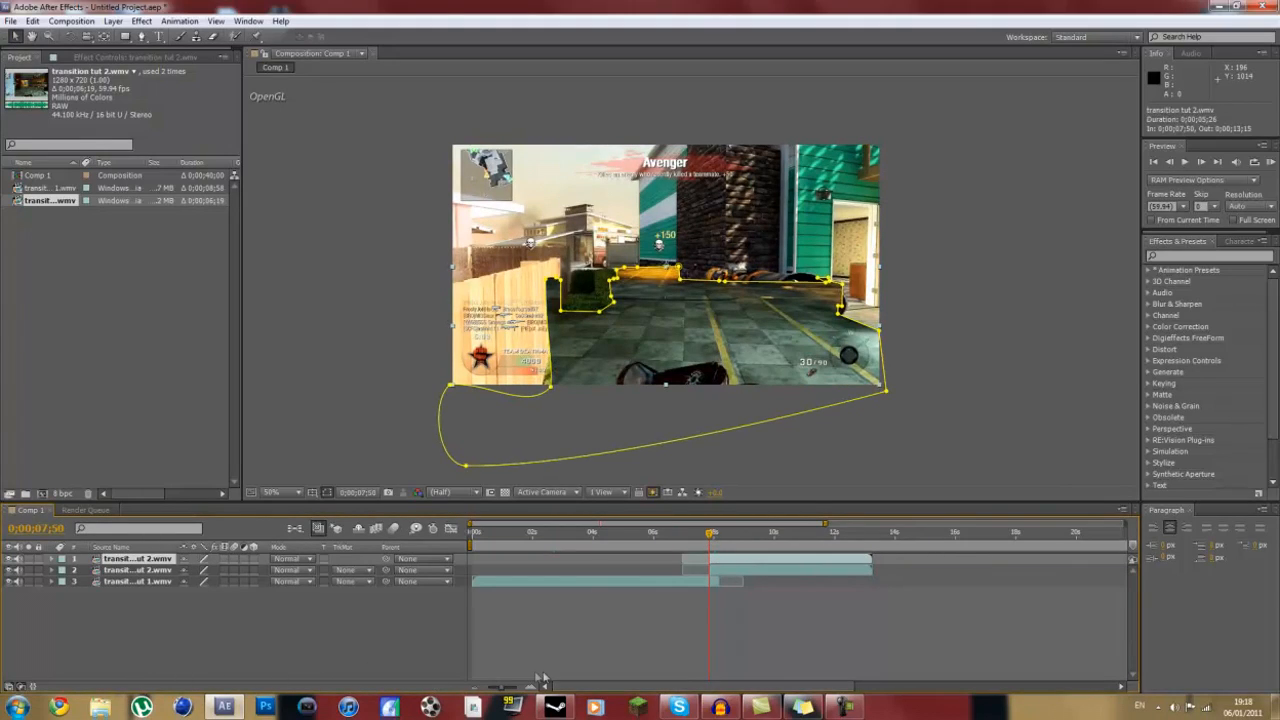
drag(505, 692, 530, 690)
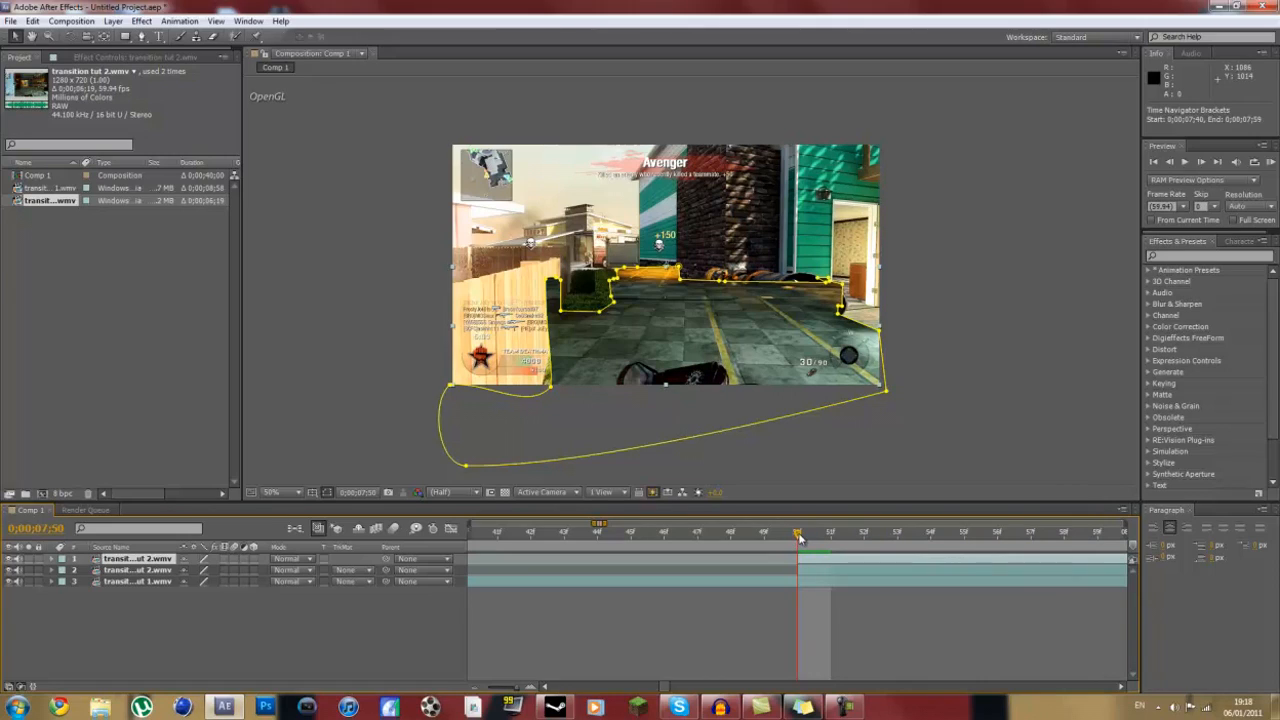
mouse_move(798, 537)
mouse_down()
mouse_move(767, 540)
mouse_move(800, 541)
mouse_up()
click(112, 572)
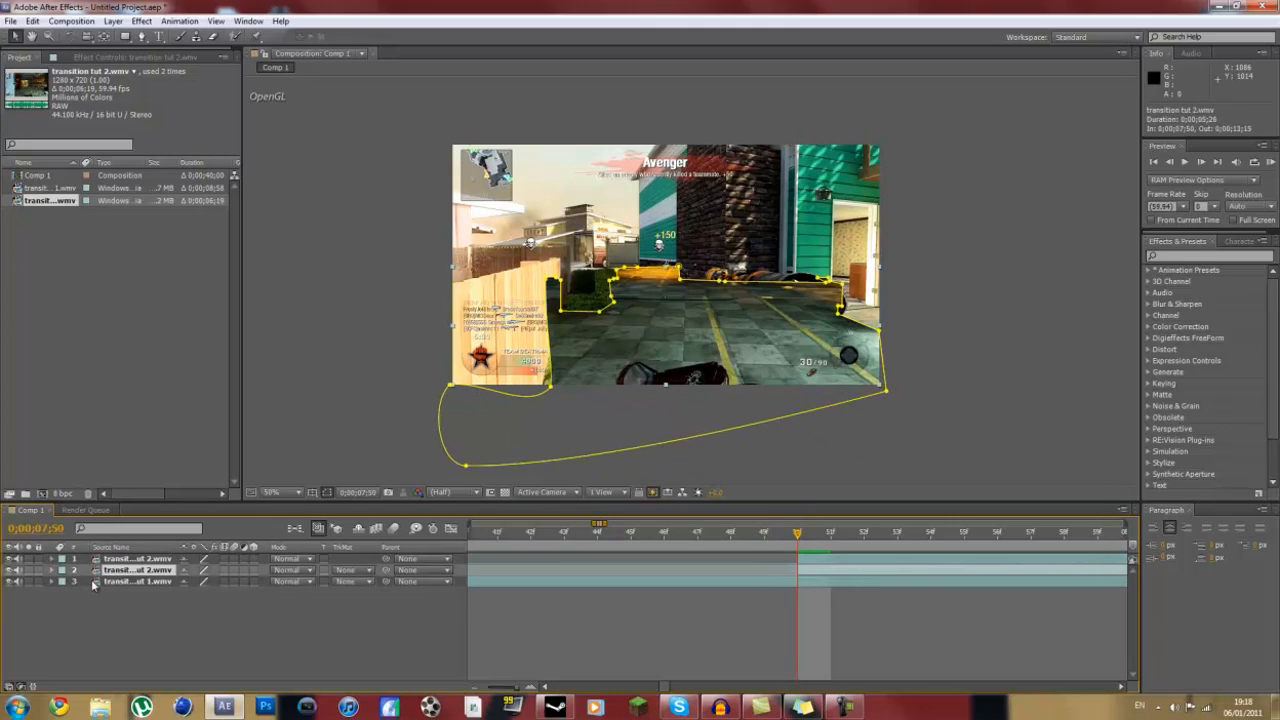
key(t)
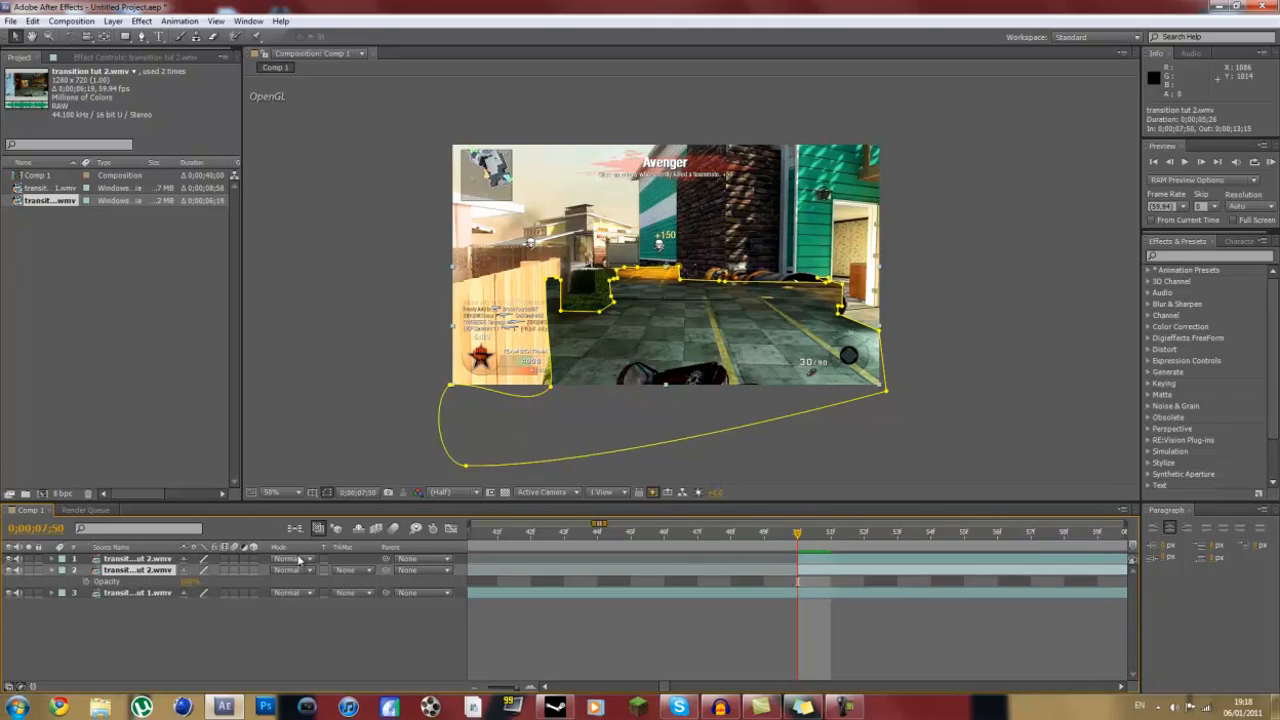
click(190, 581)
text(0)
key(Return)
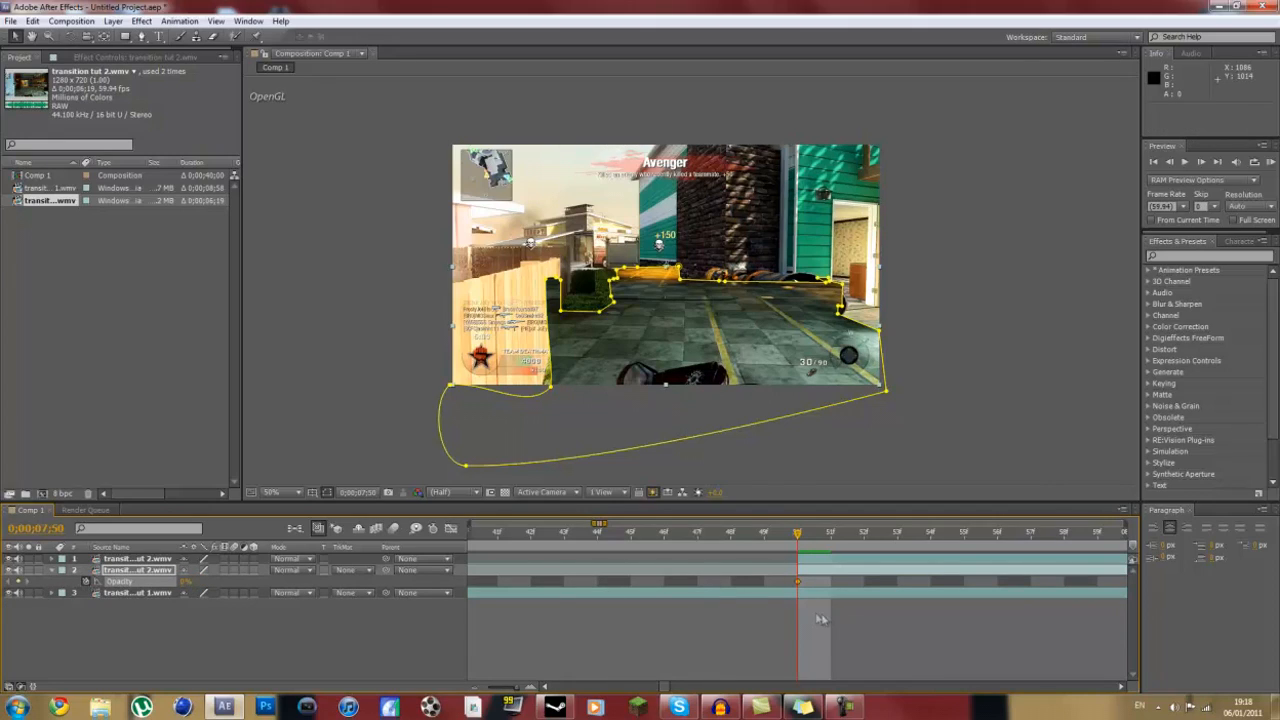
- Add a 100% Opacity keyframe to the second layer at 0;00;07;59
drag(512, 690, 490, 690)
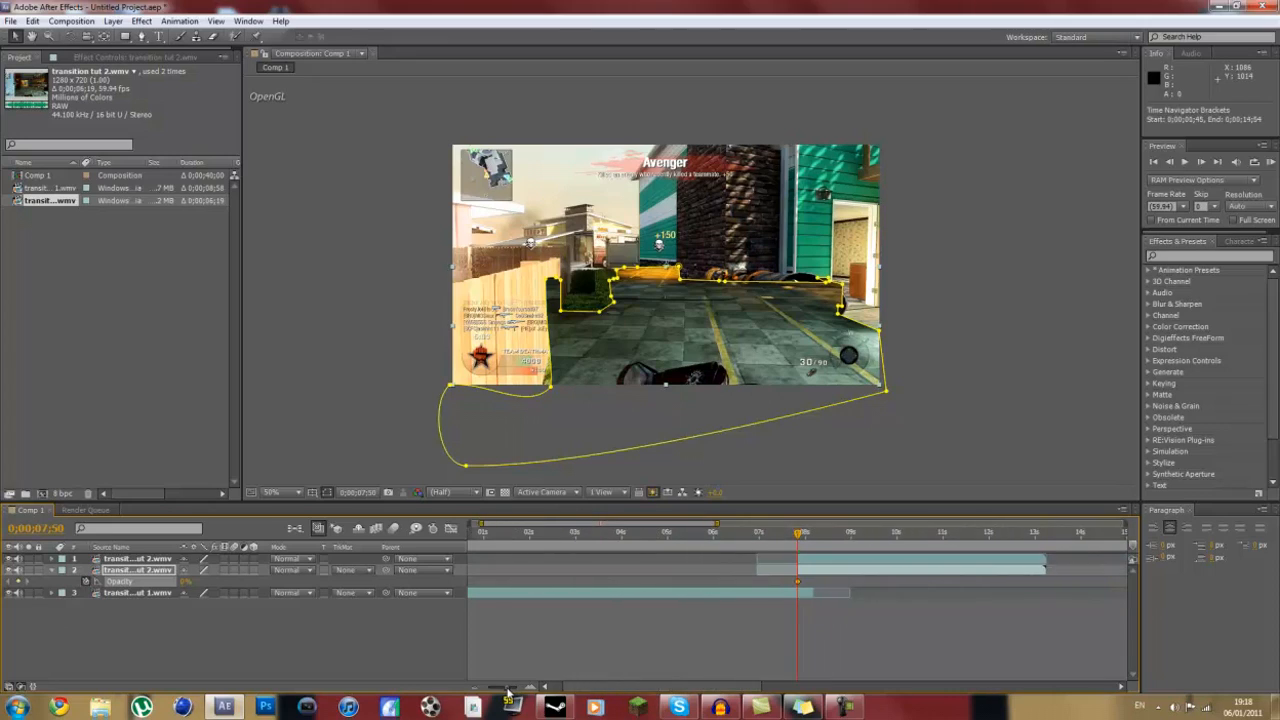
click(796, 538)
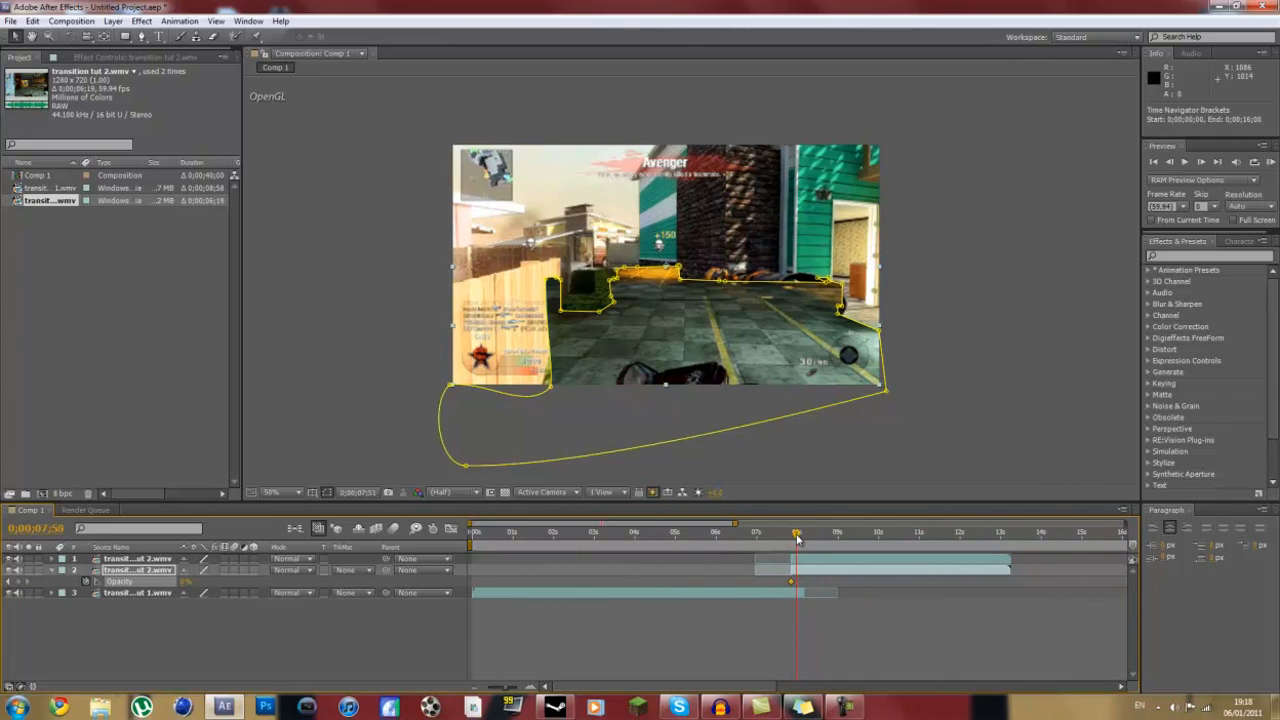
click(797, 538)
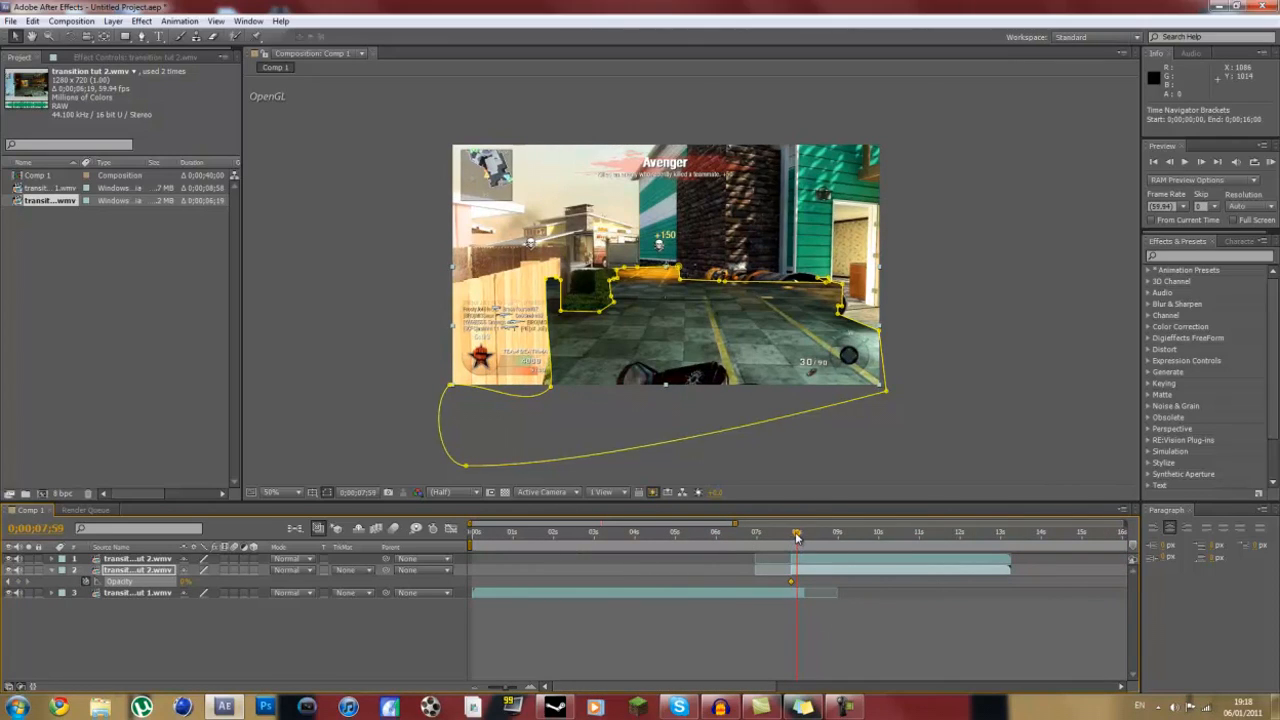
click(187, 583)
text(00)
key(Return)
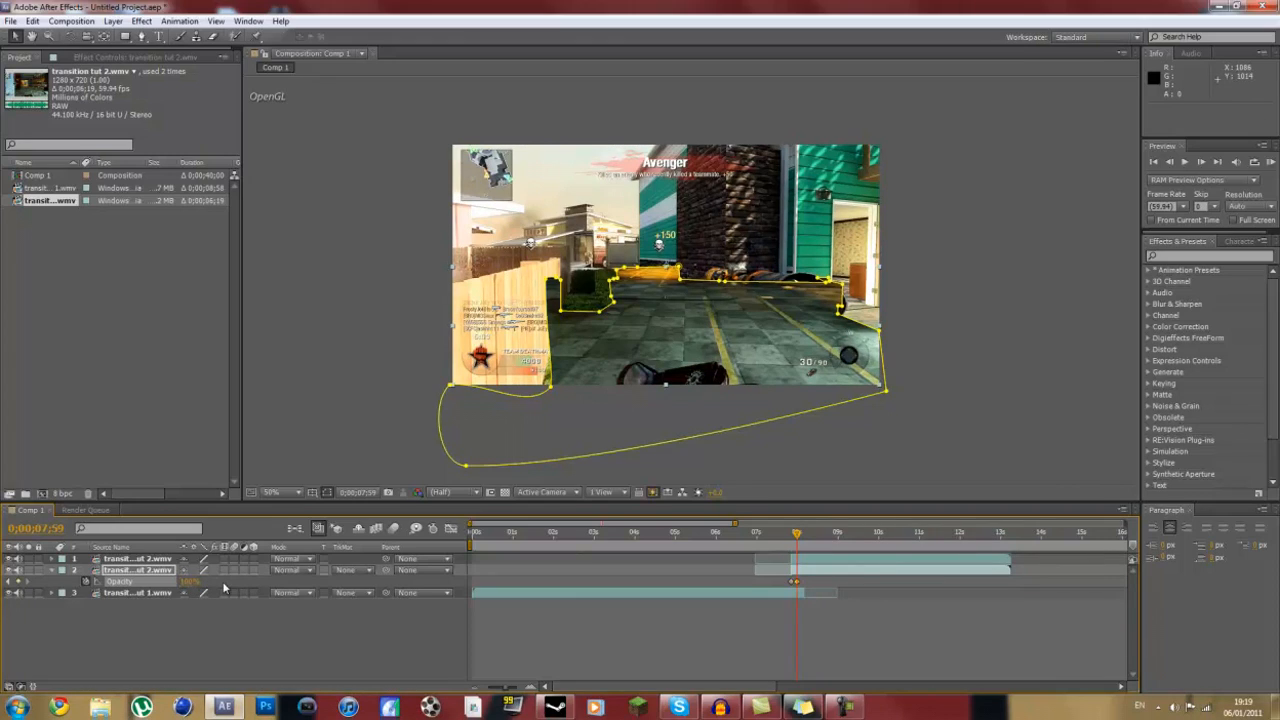
- Add a Position keyframe to the top transition tut 2.wmv layer at 0;00;07;50
drag(797, 538, 792, 538)
click(120, 559)
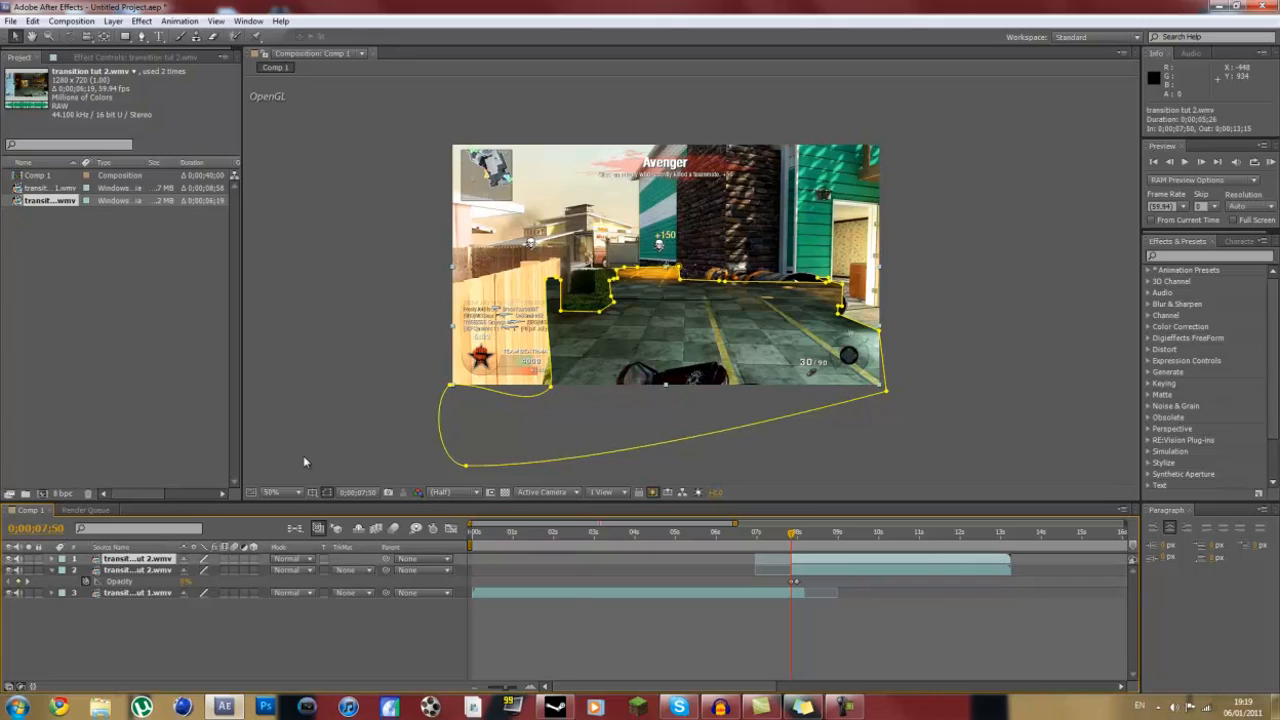
key(p)
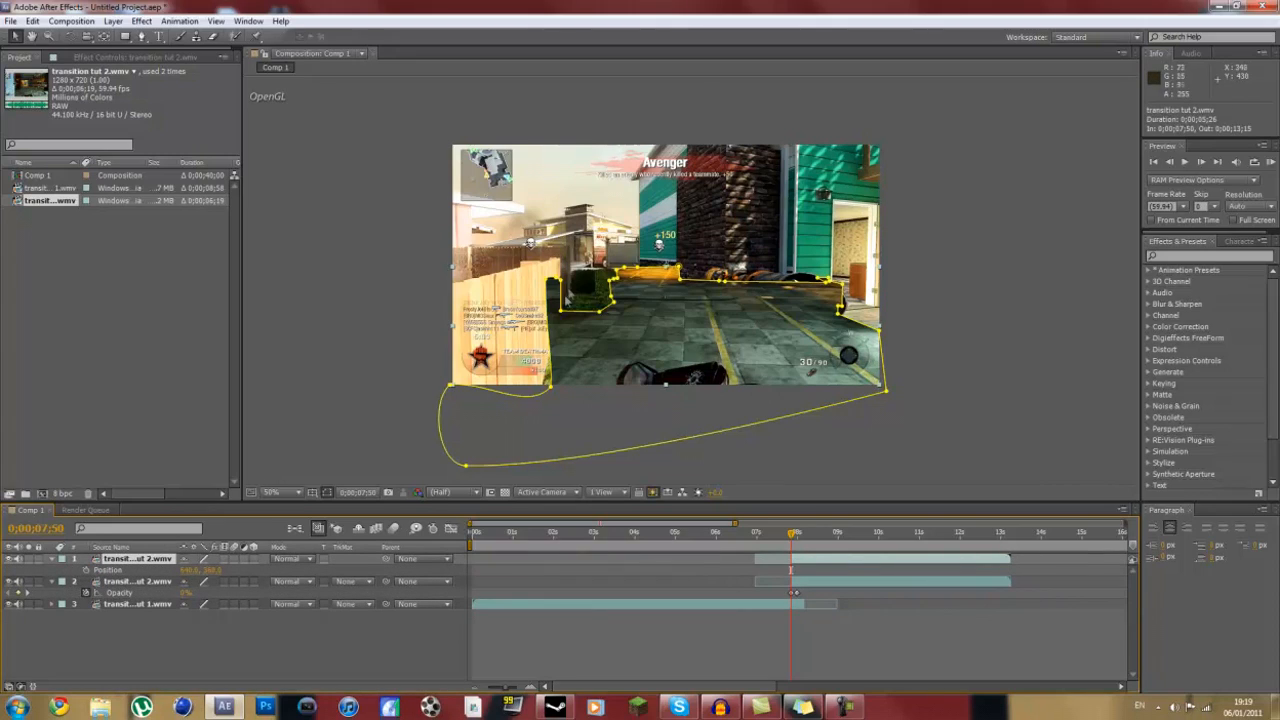
click(118, 570)
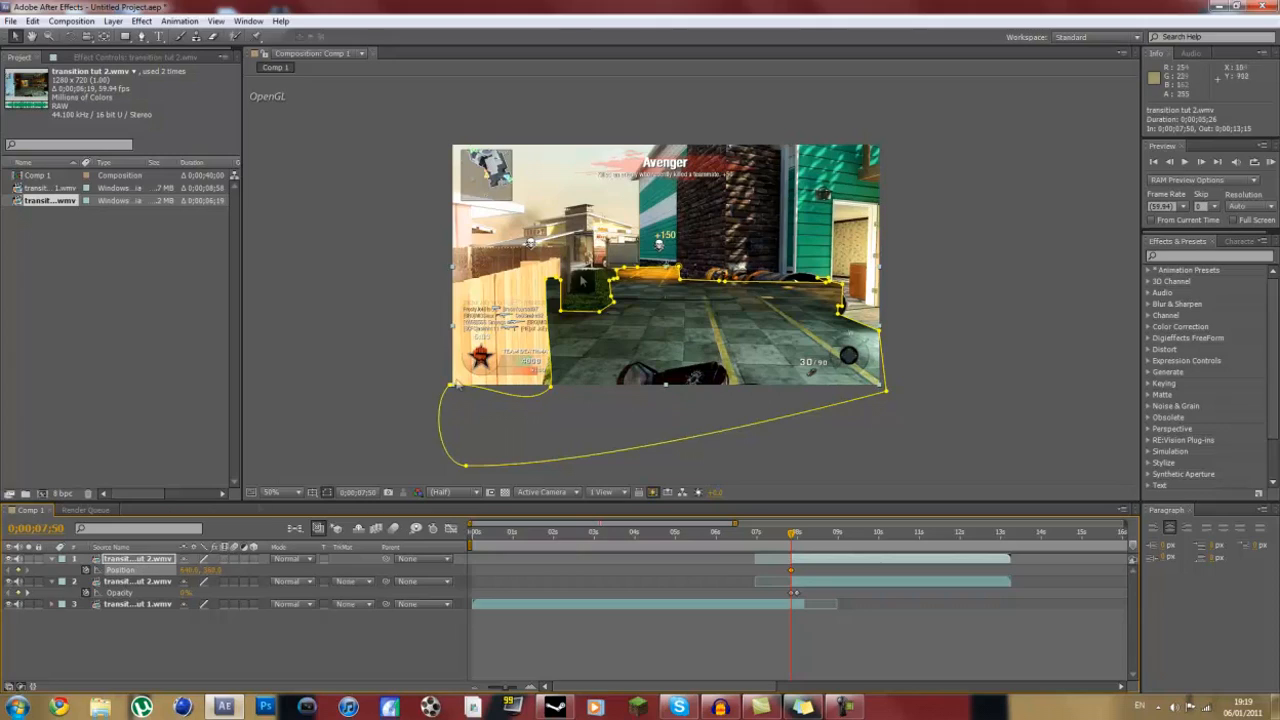
- Change the mode of Mask 1 on the top layer to Subtract
click(53, 559)
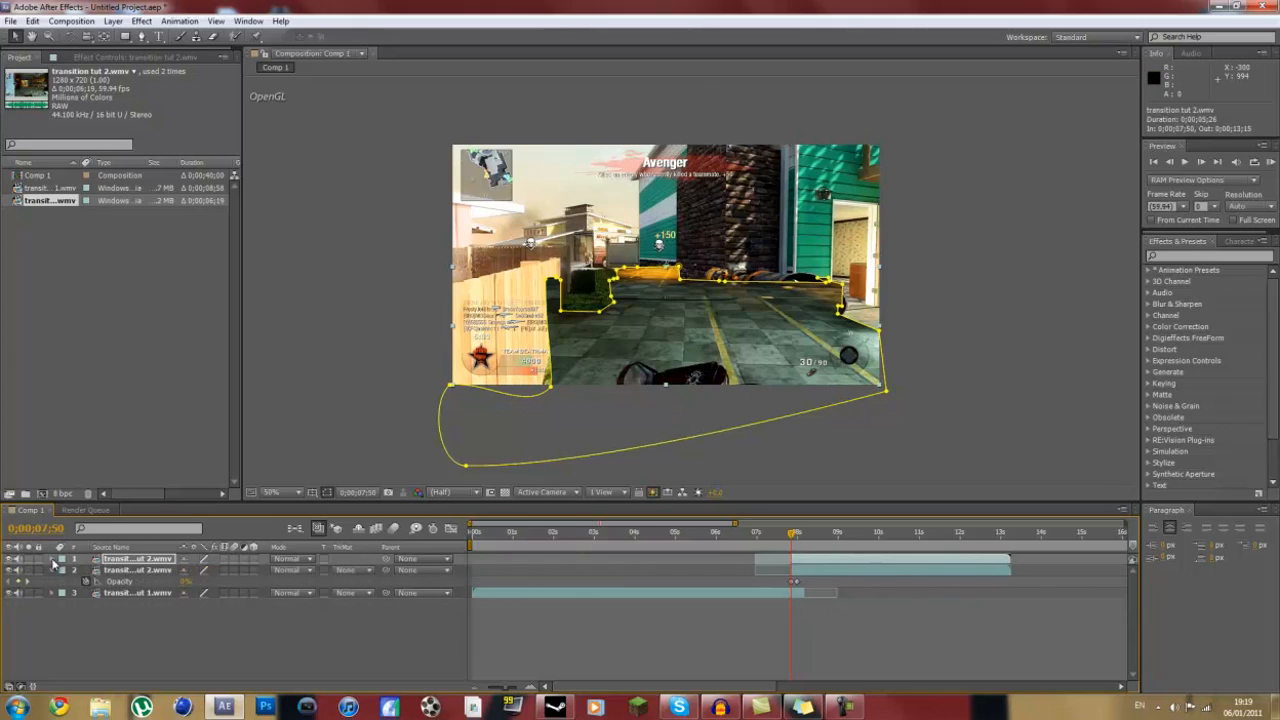
click(54, 562)
click(64, 570)
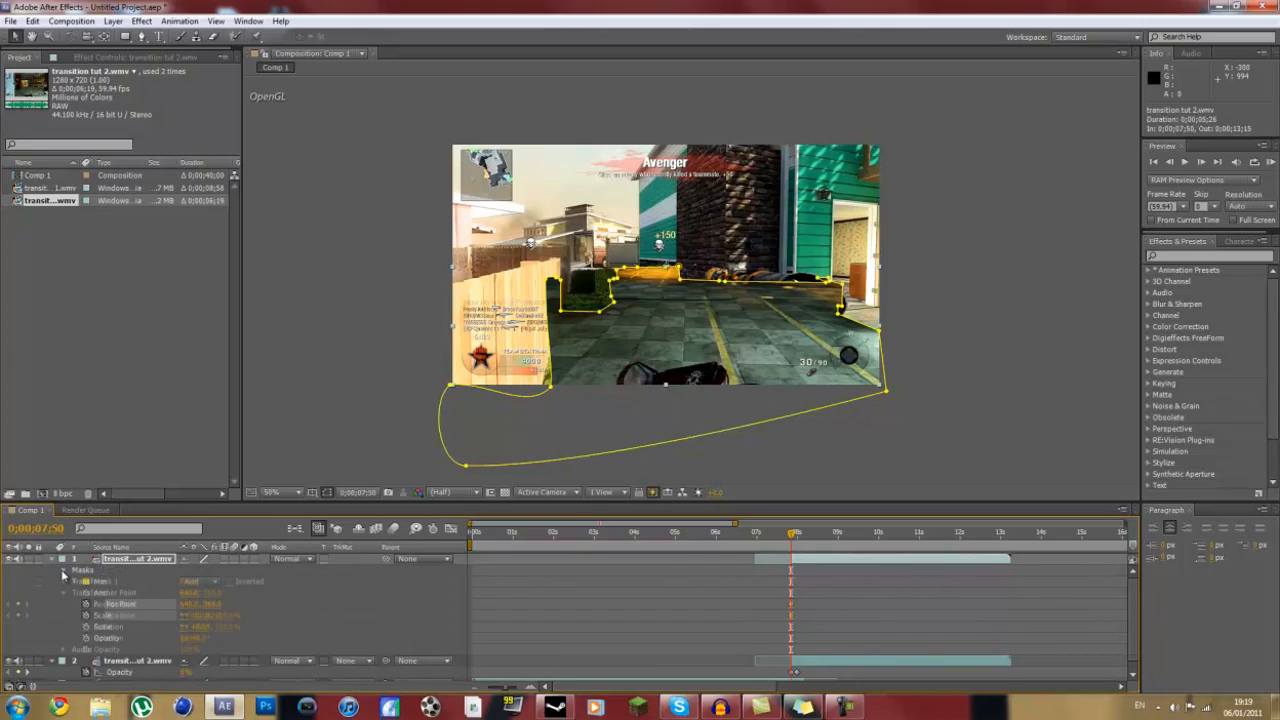
click(193, 581)
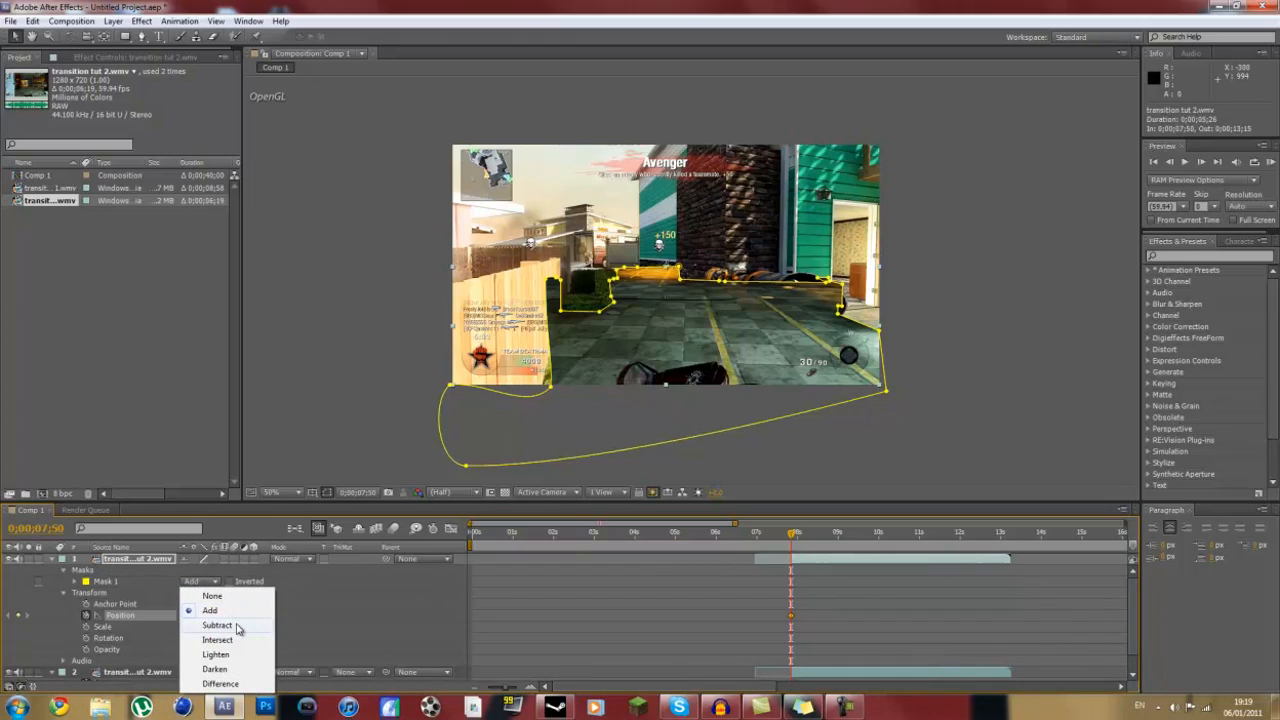
click(218, 625)
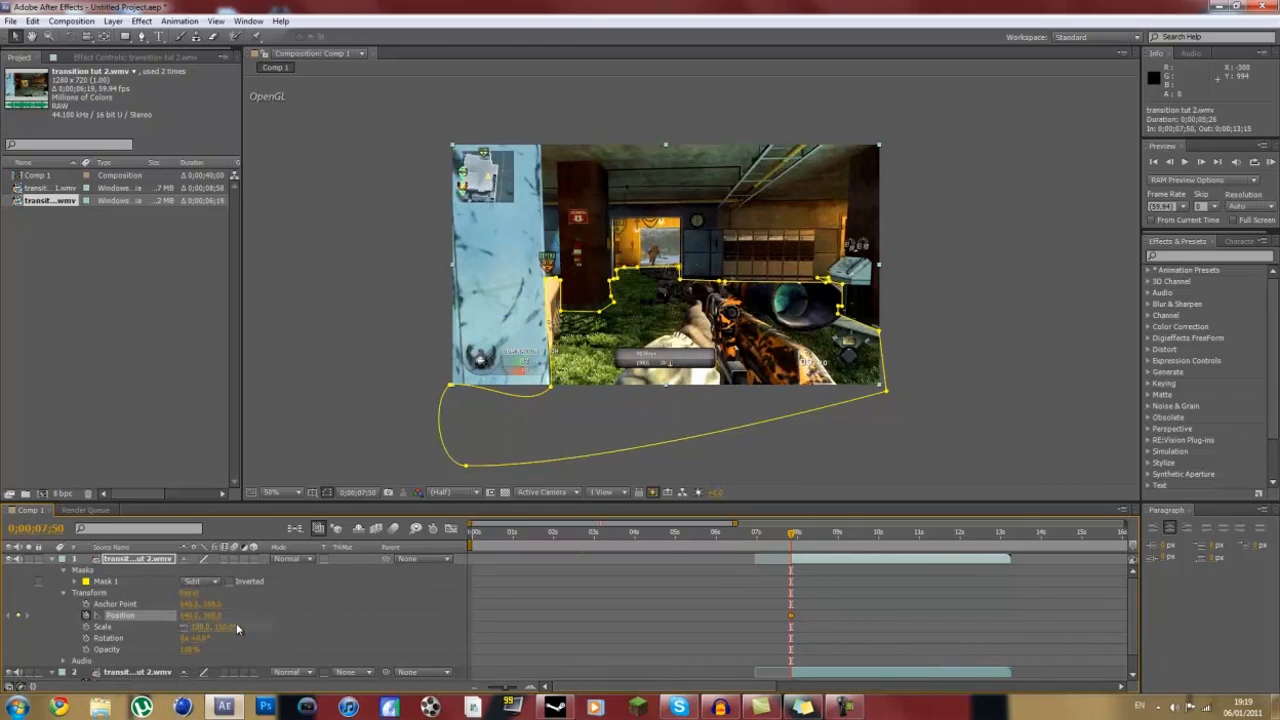
- Set Mask 1's expansion to -5 pixels and show only the Position property of the top layer
click(75, 581)
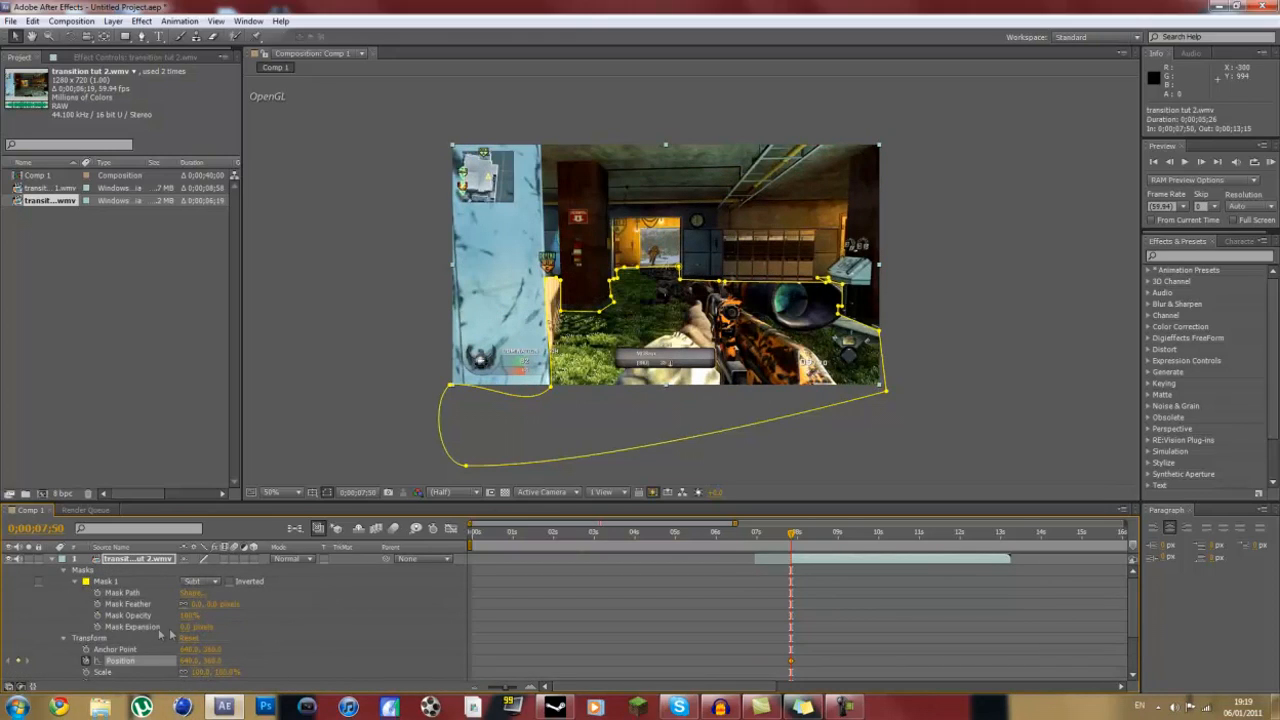
drag(190, 626, 194, 637)
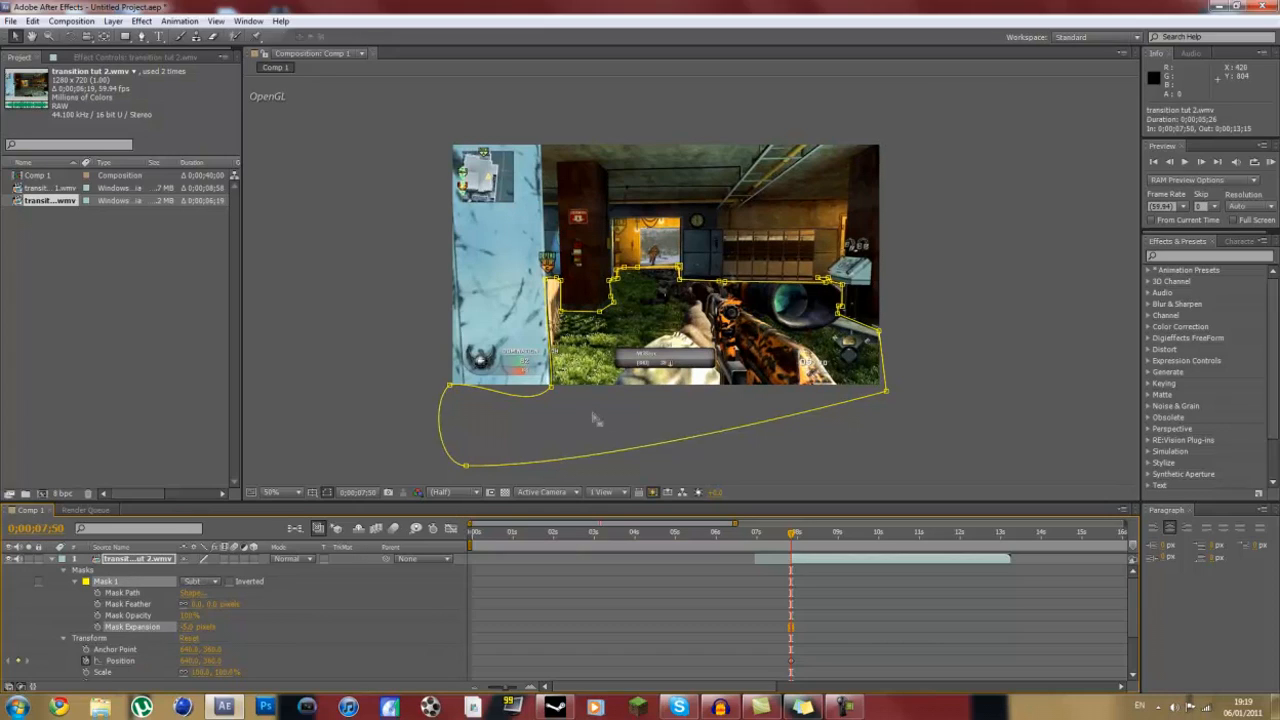
click(134, 560)
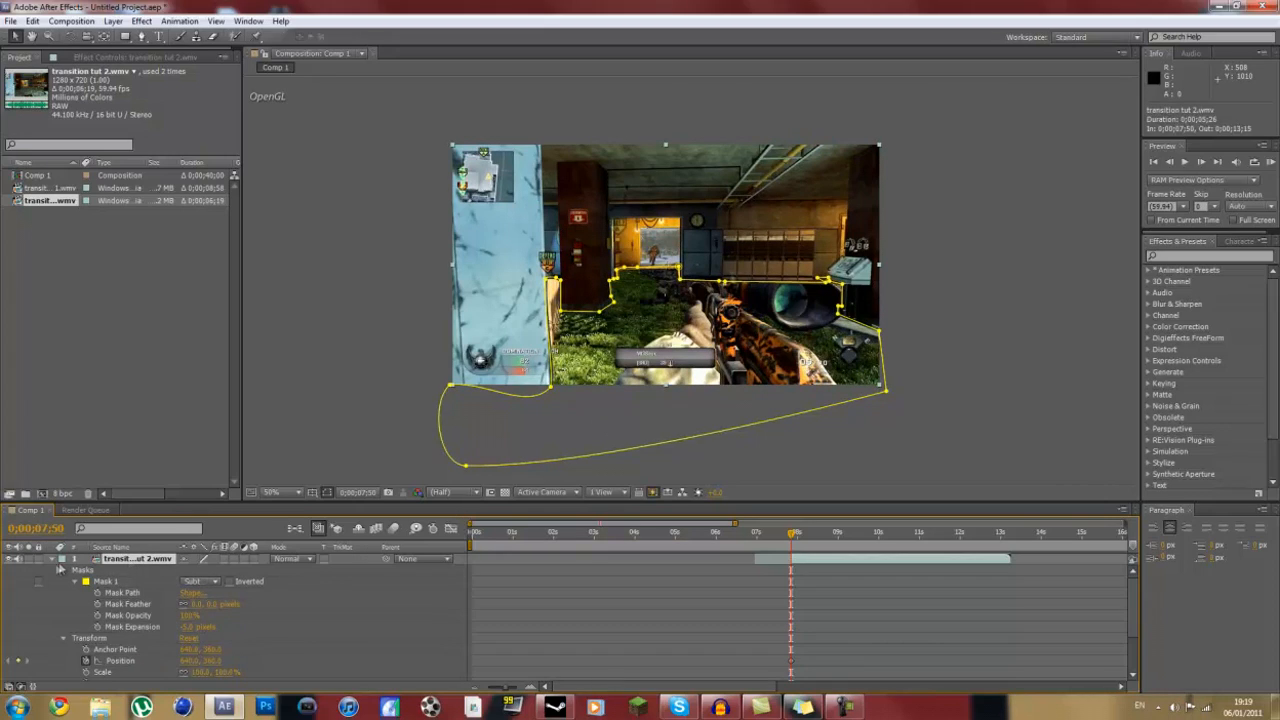
click(58, 560)
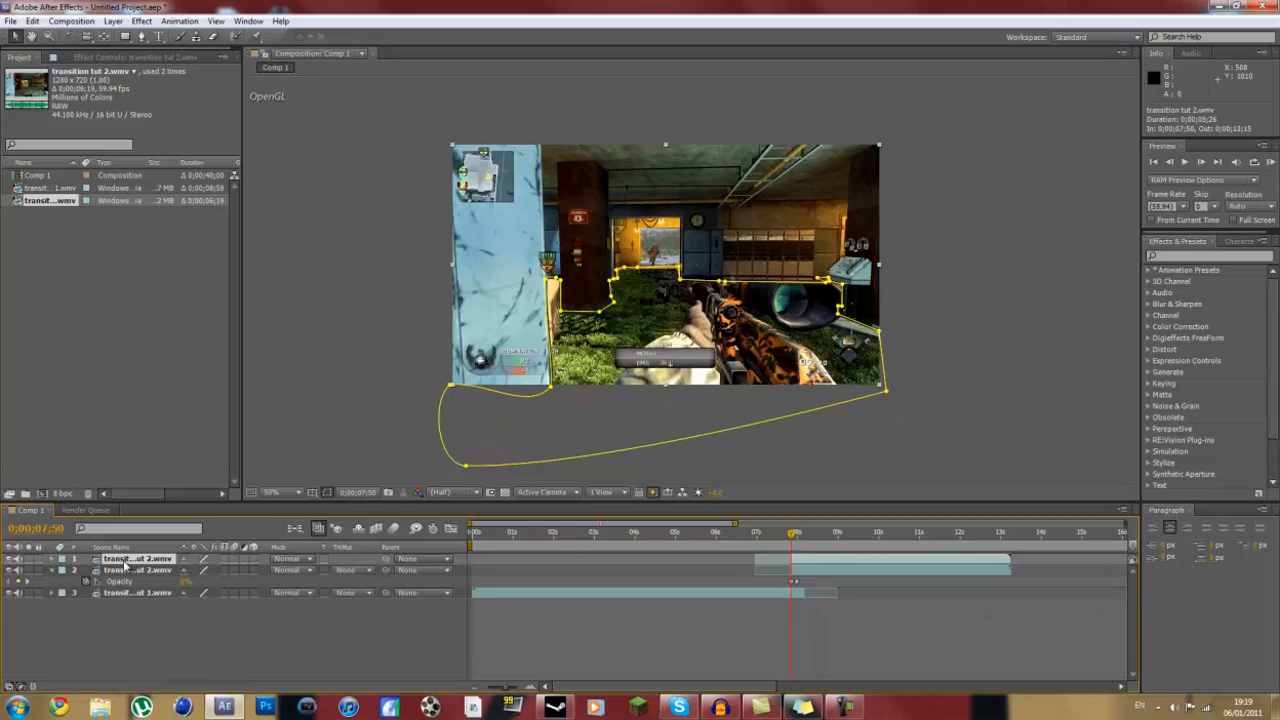
key(alt+shift+p)
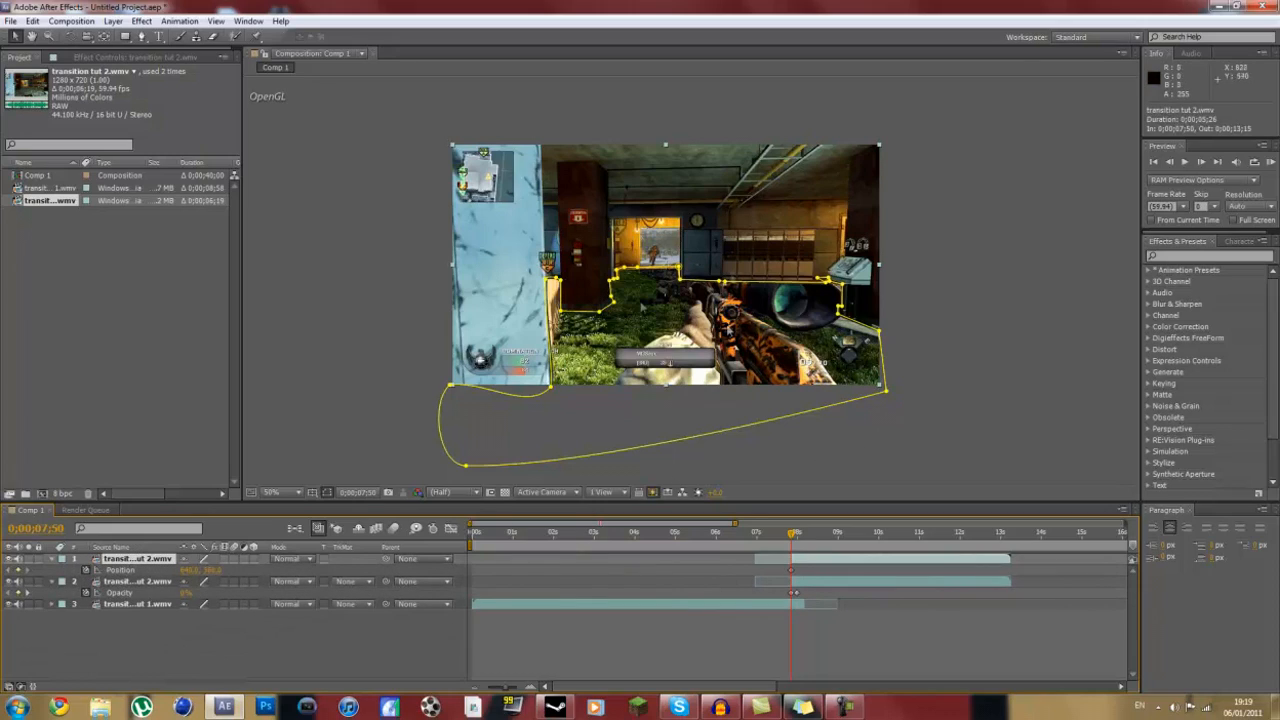
- Try moving the top masked layer straight up out of the frame, and undo the move
click(20, 38)
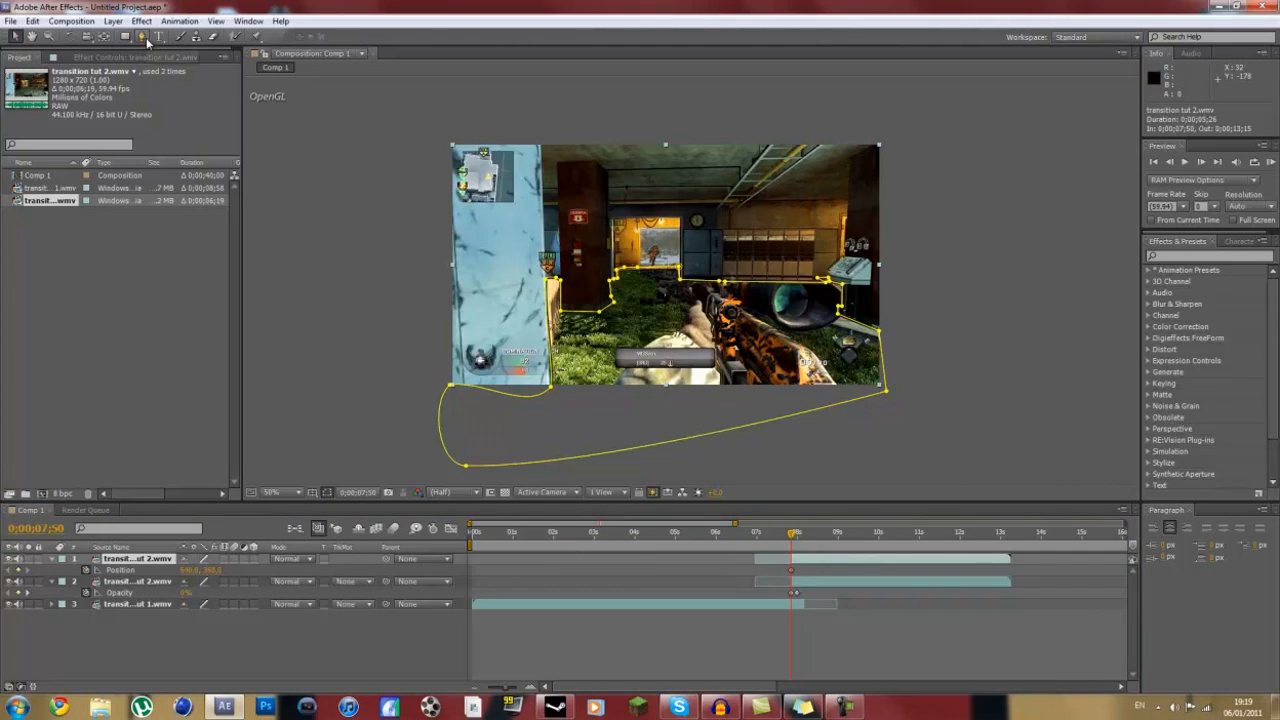
click(14, 38)
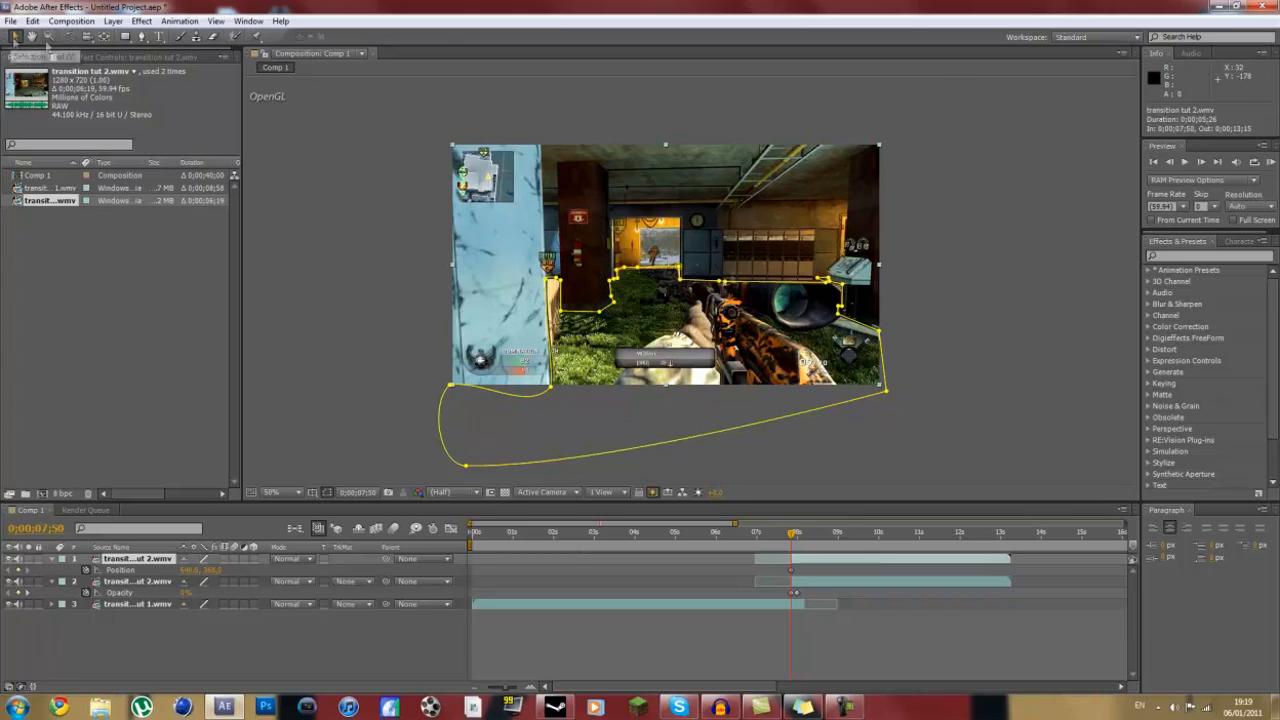
drag(778, 168, 800, 5)
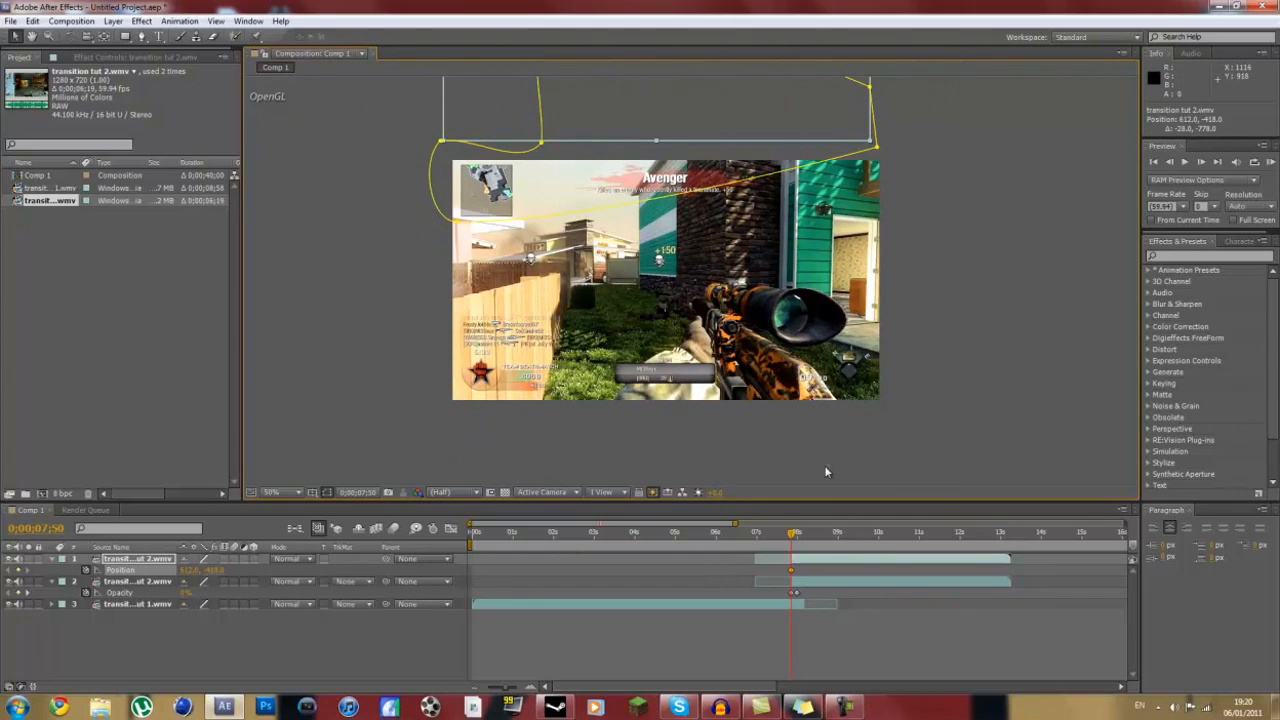
key(ctrl+z)
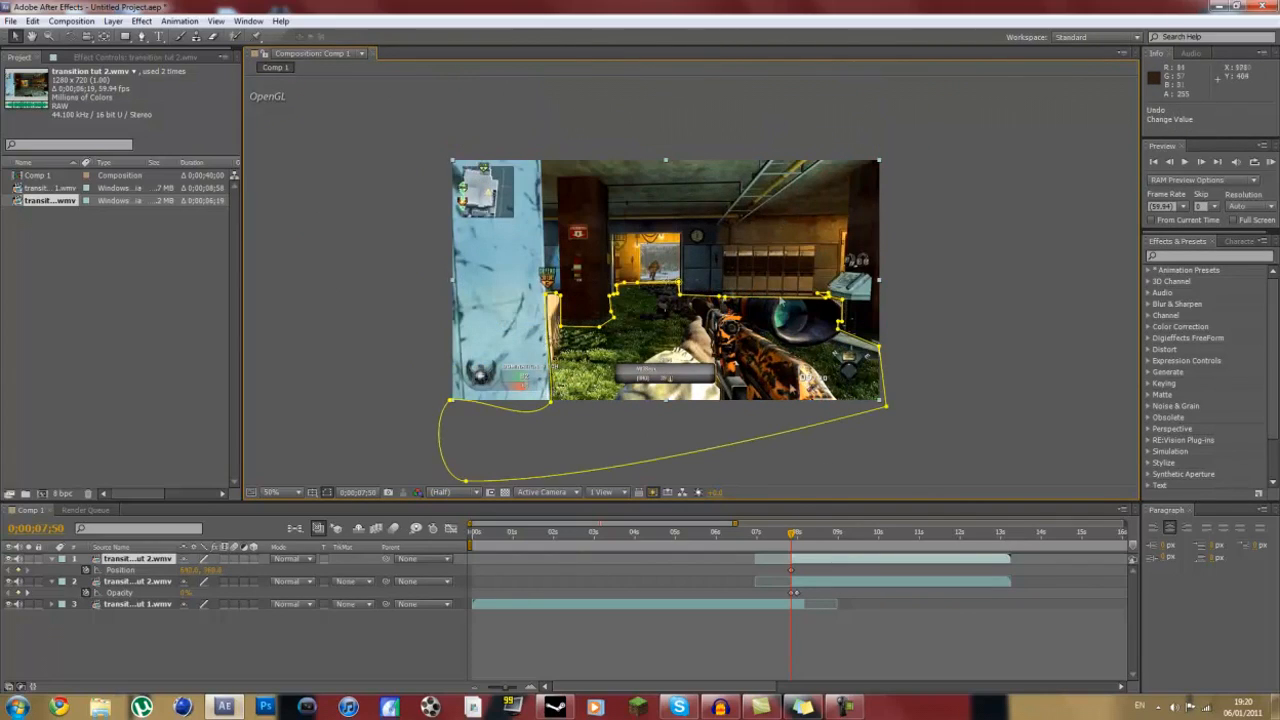
- Shift the top layer's Position keyframe to 0;00;07;57, checking the fade of the layer below around it
drag(792, 538, 806, 537)
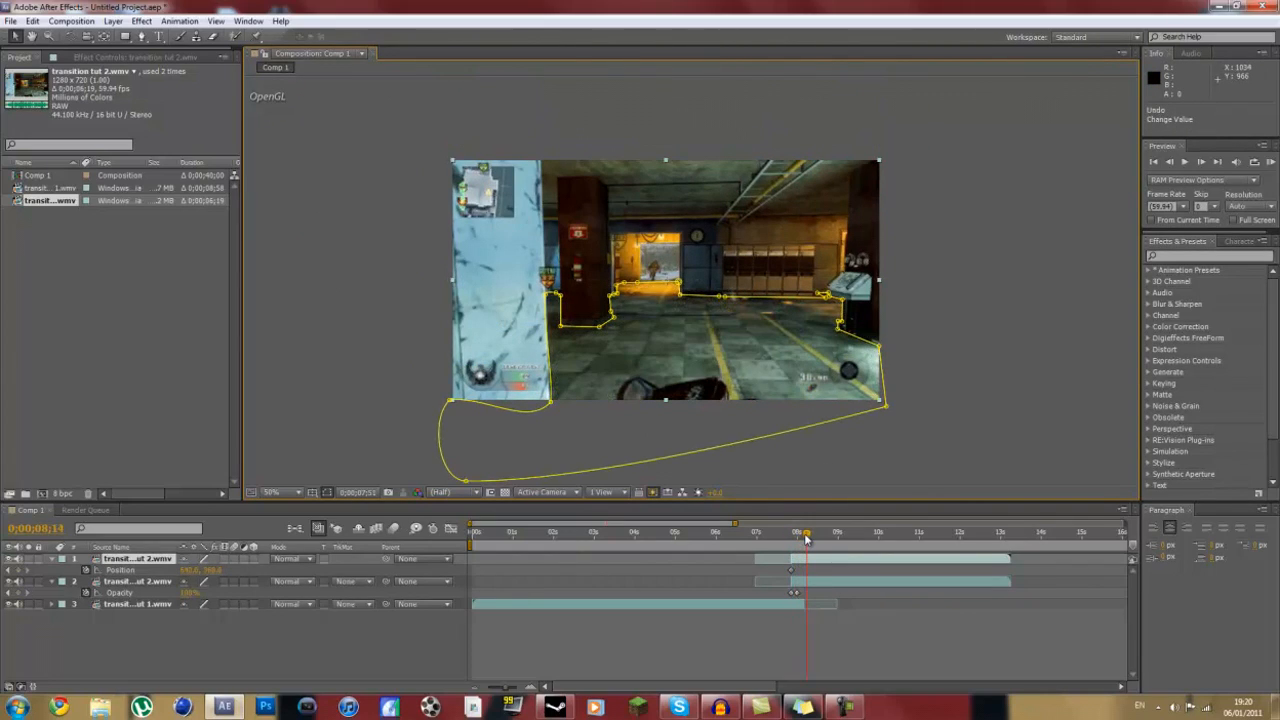
click(794, 572)
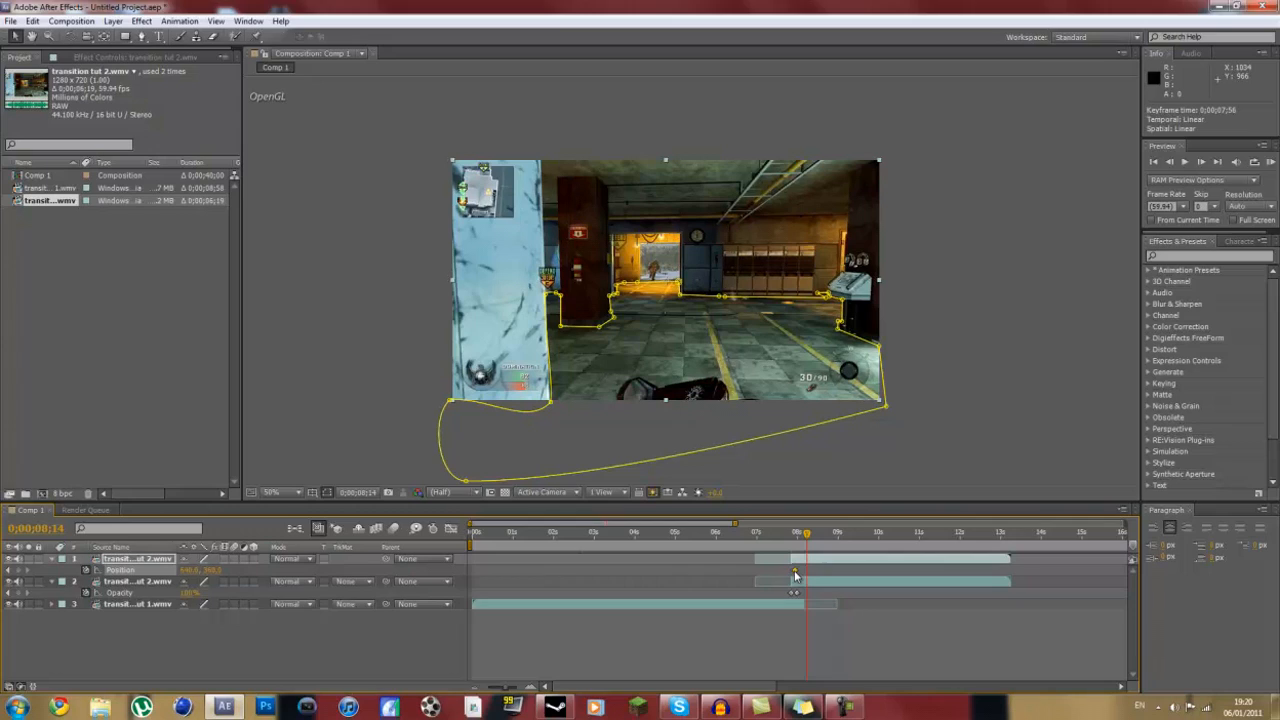
drag(806, 533, 794, 533)
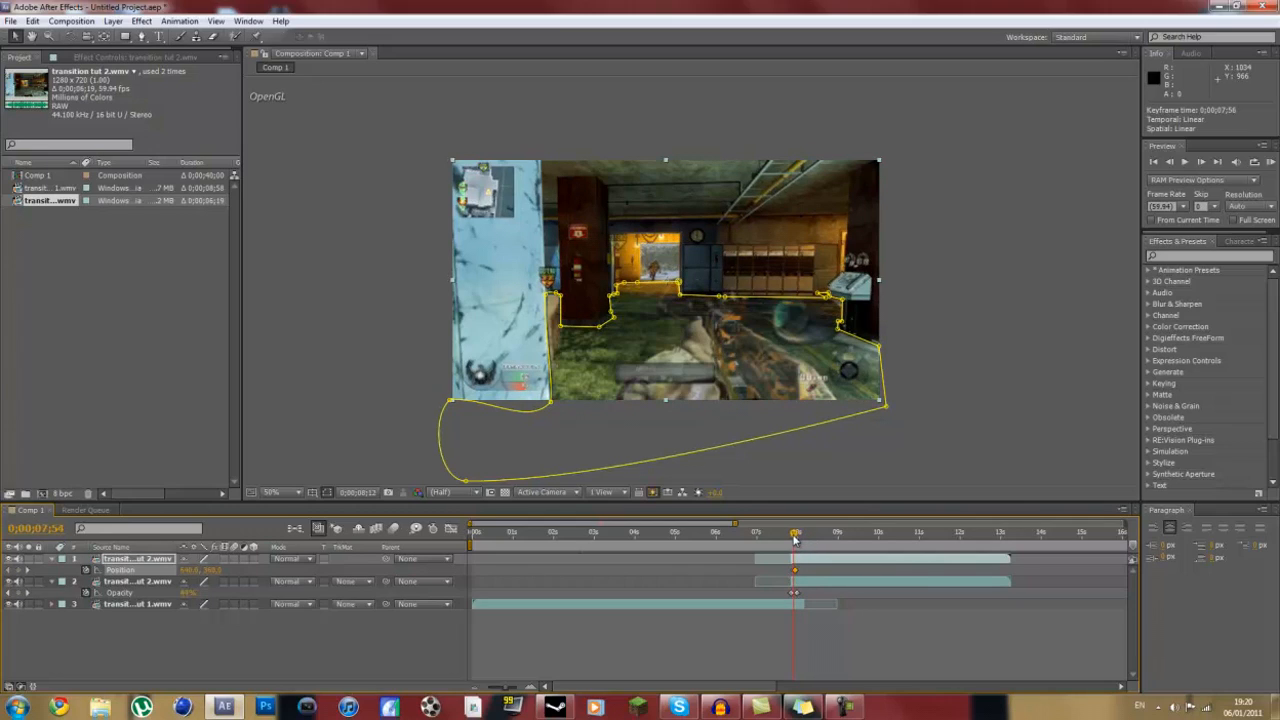
drag(509, 690, 527, 690)
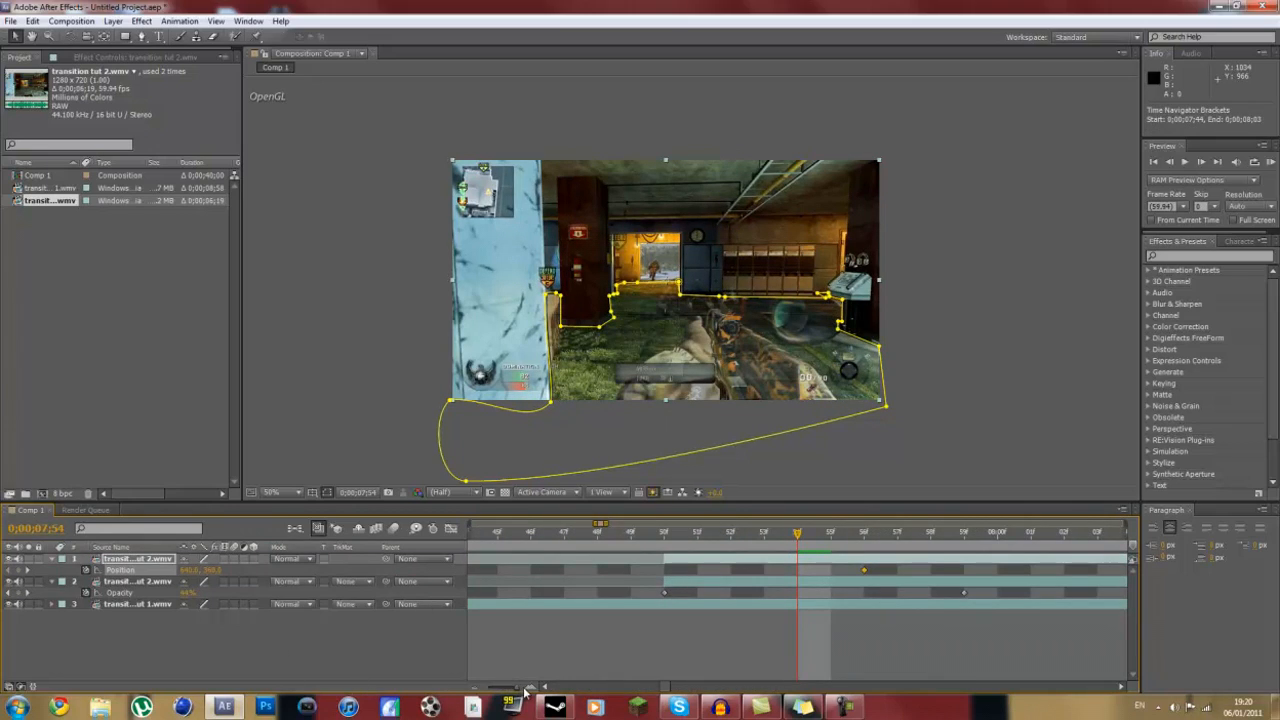
drag(812, 537, 737, 554)
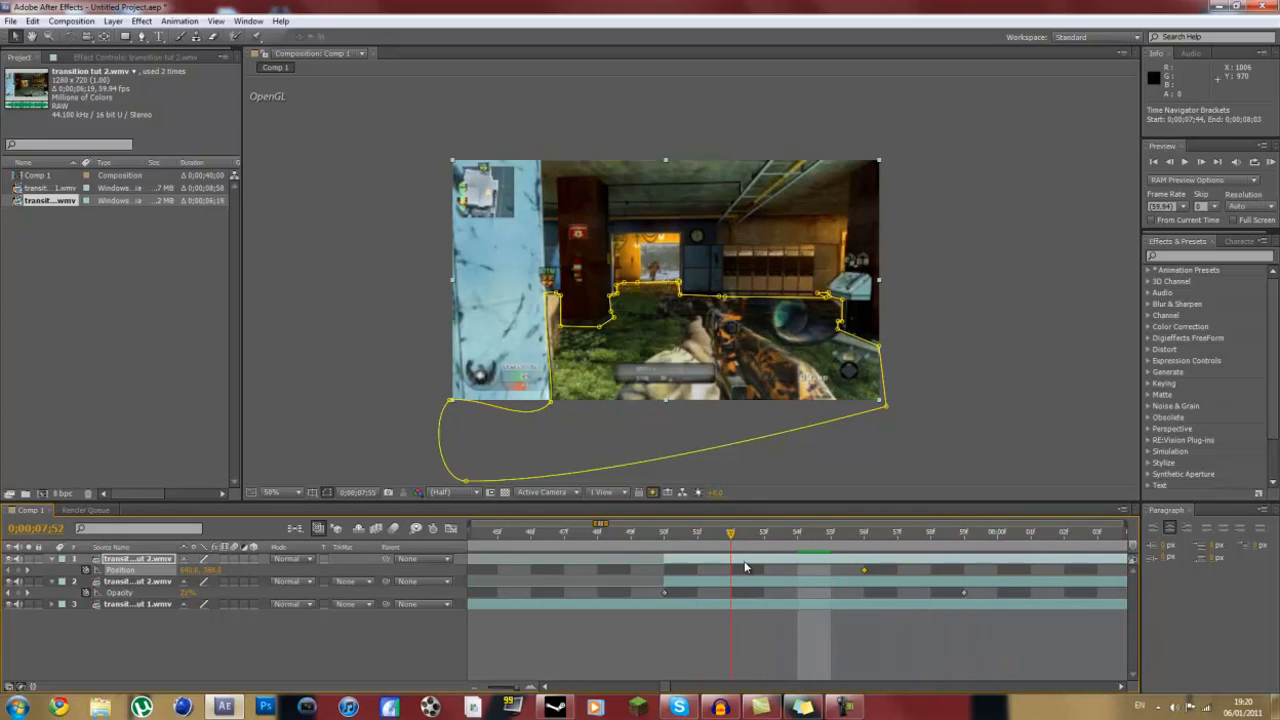
drag(745, 568, 966, 566)
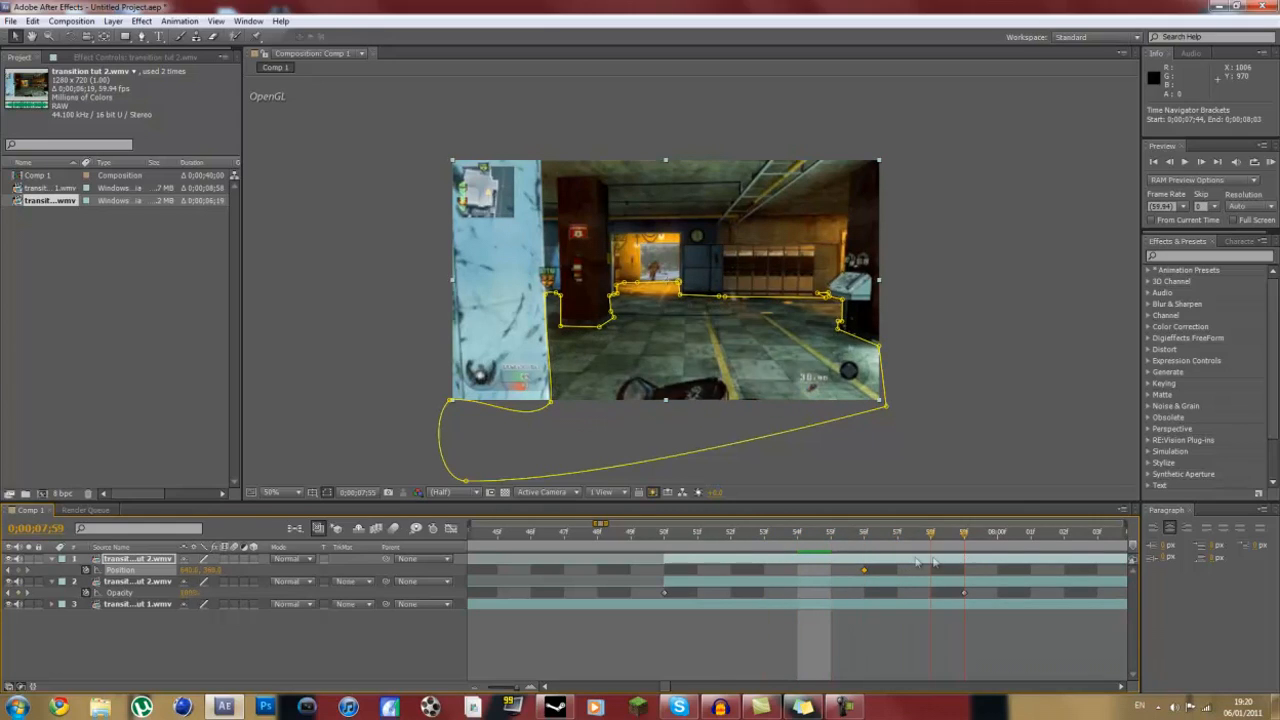
key(j)
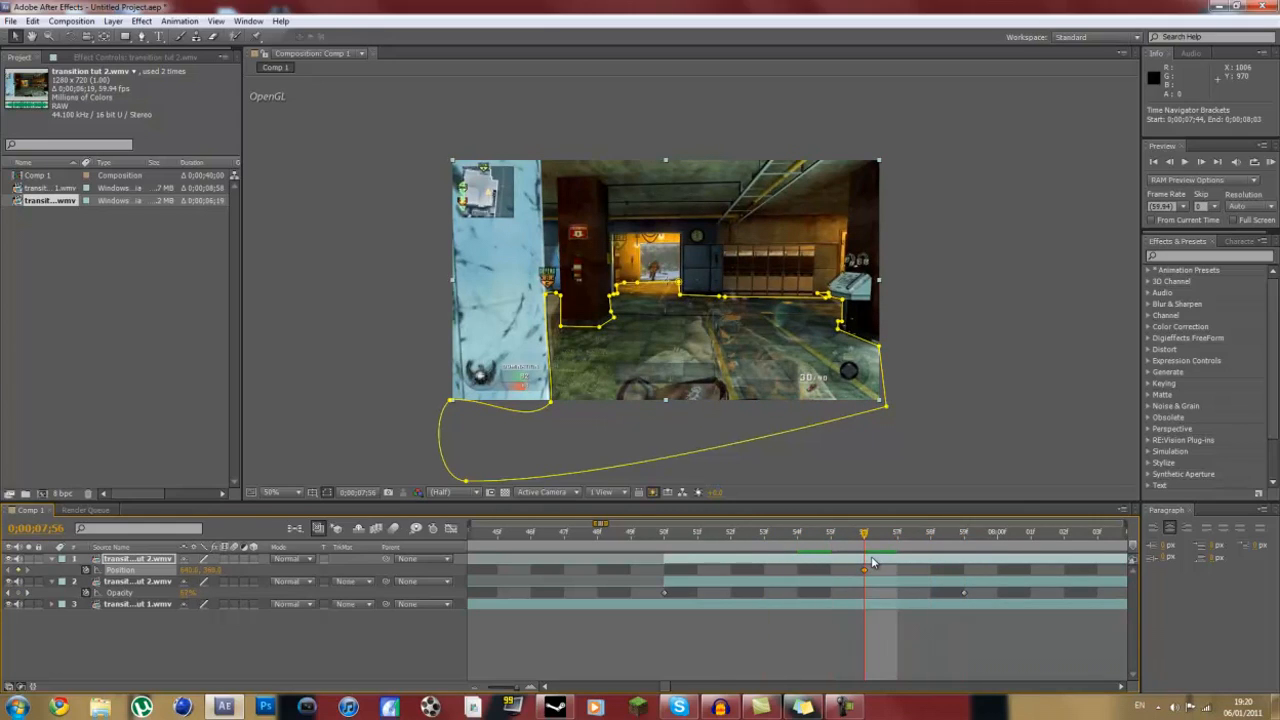
drag(866, 537, 897, 537)
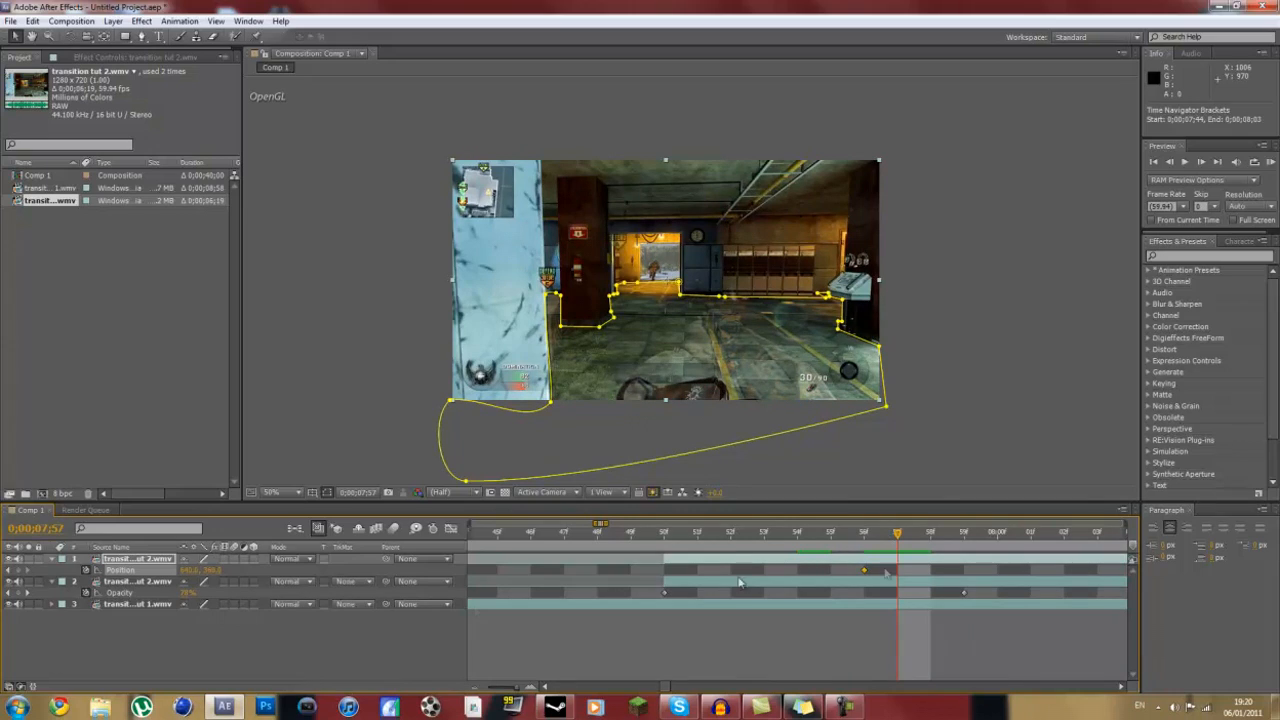
drag(866, 576, 897, 576)
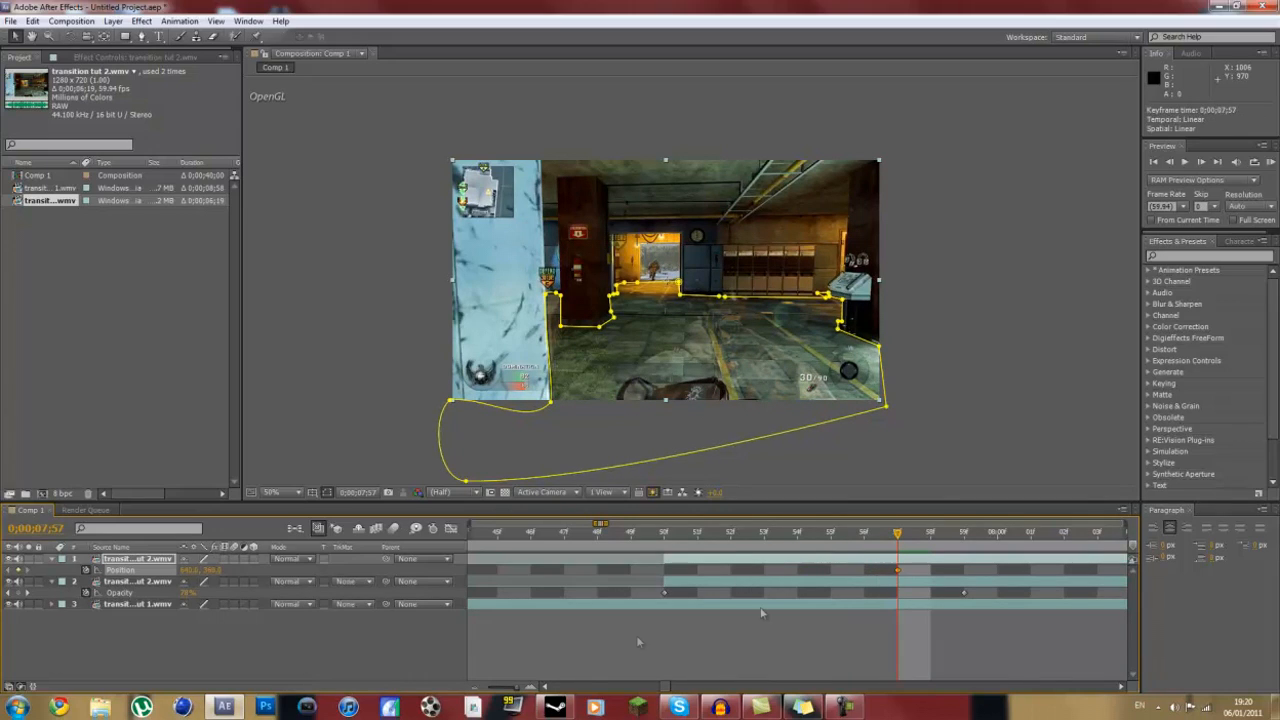
drag(497, 690, 478, 690)
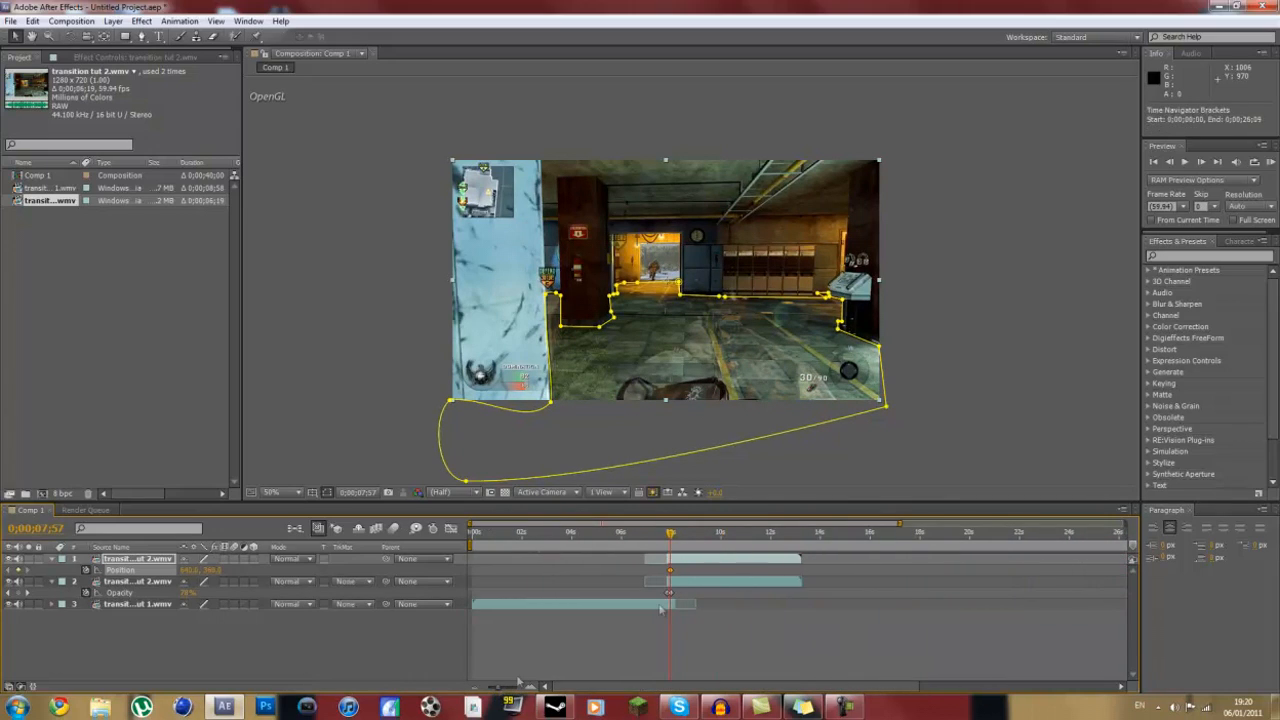
- Move the top masked layer straight up out of the frame, with a second Position keyframe at 0;00;08;20
drag(671, 539, 681, 539)
drag(750, 238, 719, 5)
drag(697, 126, 727, 124)
drag(502, 686, 595, 660)
drag(527, 688, 508, 687)
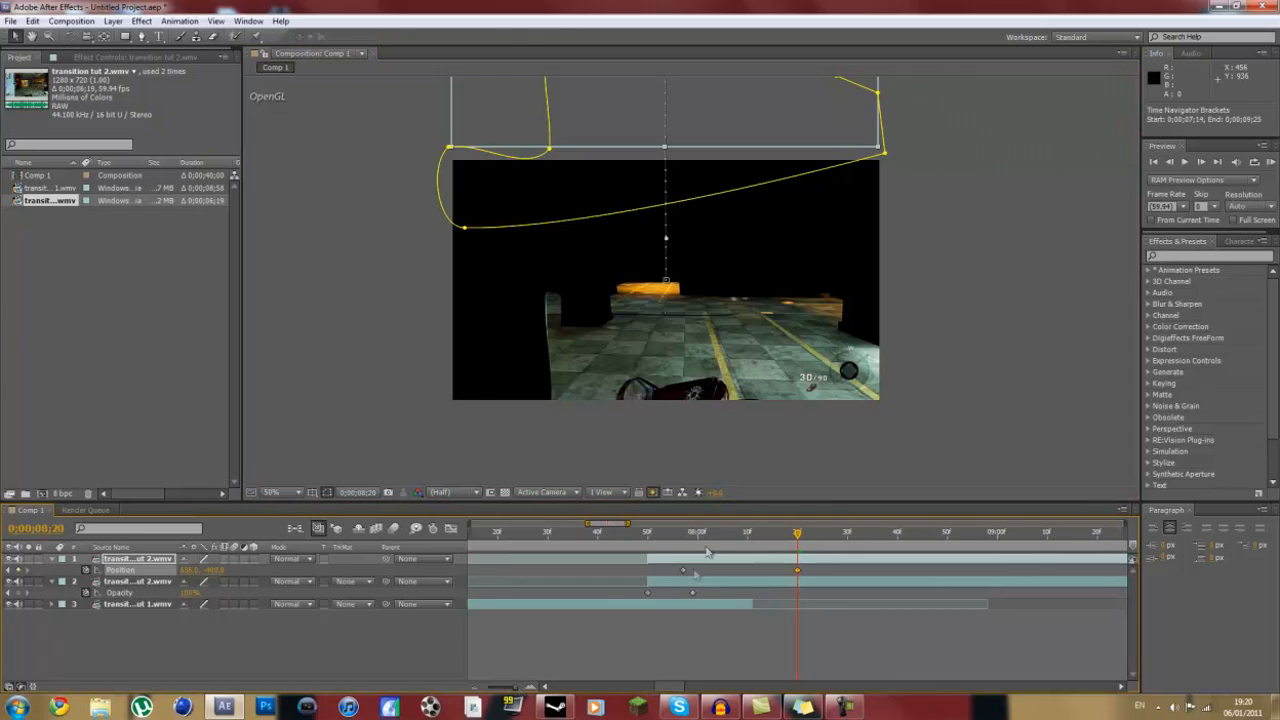
- Swap the top layer's two Position keyframes so it drops into the frame by 0;00;08;20, and extend the first clip to 0;00;08;22
mouse_move(682, 571)
mouse_down()
mouse_move(798, 572)
mouse_move(688, 574)
mouse_up()
drag(785, 573, 752, 540)
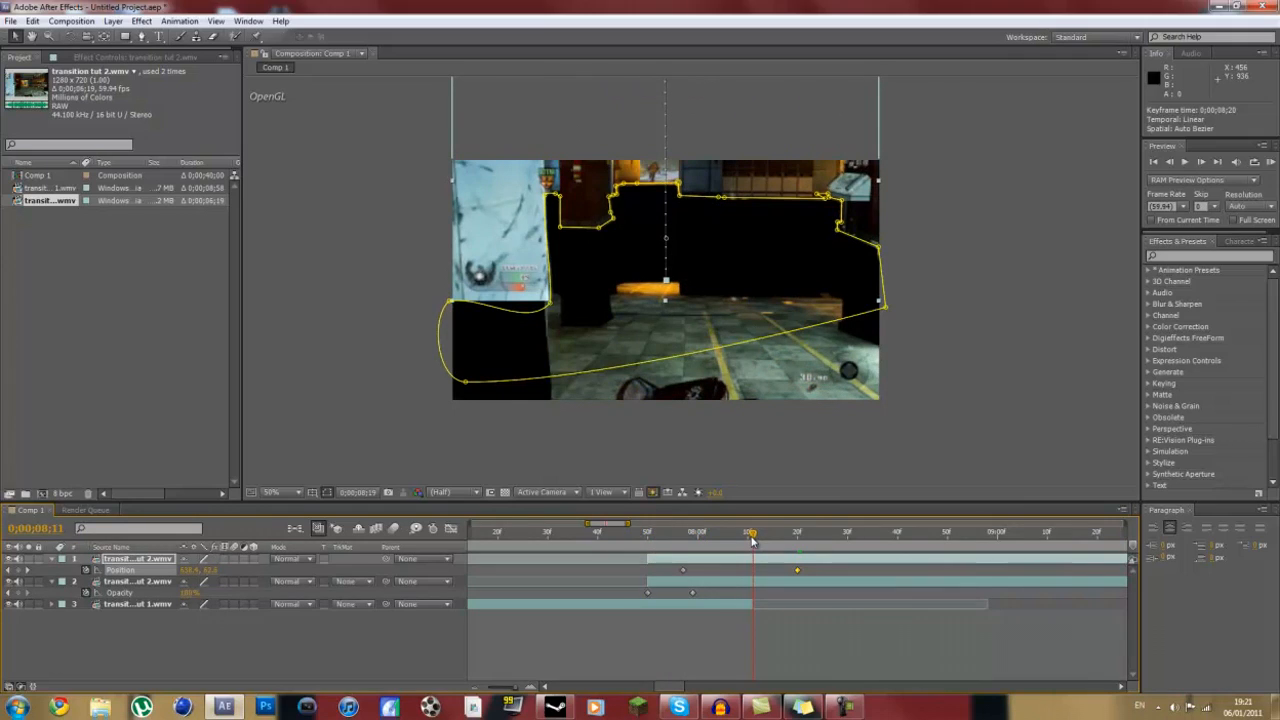
drag(753, 604, 810, 604)
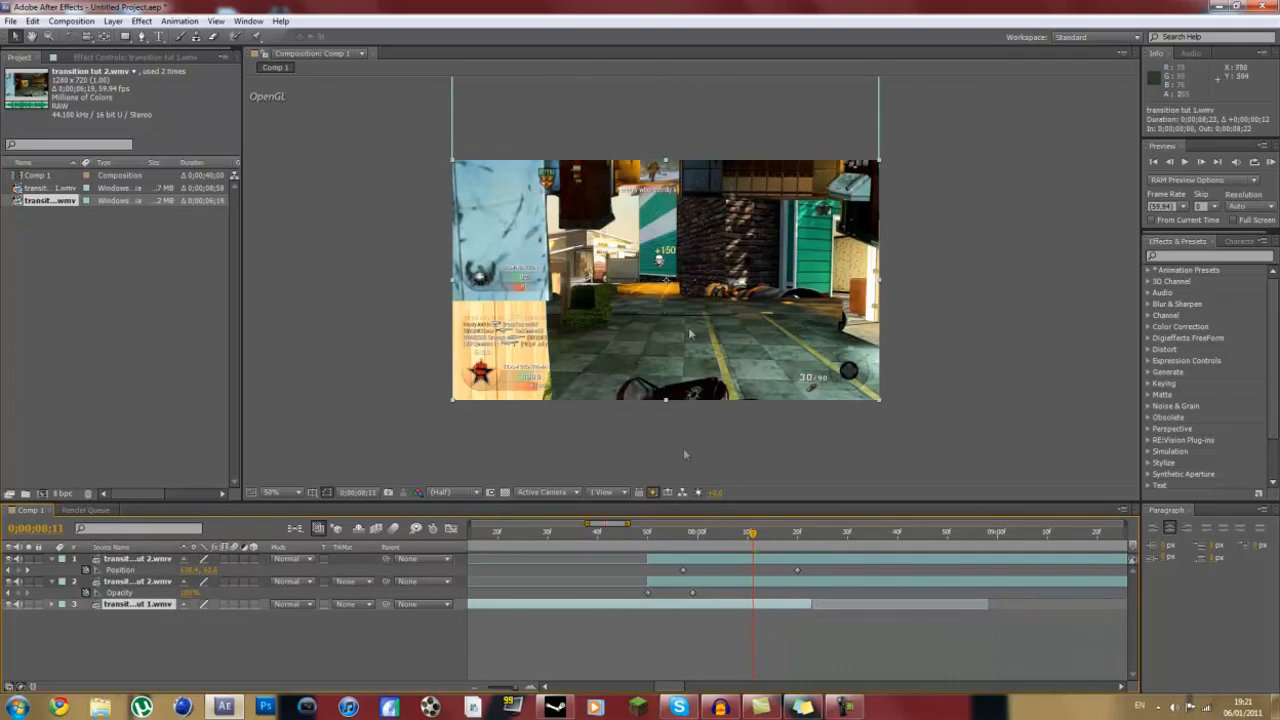
mouse_move(753, 540)
mouse_down()
mouse_move(805, 541)
mouse_move(662, 550)
mouse_move(744, 551)
mouse_up()
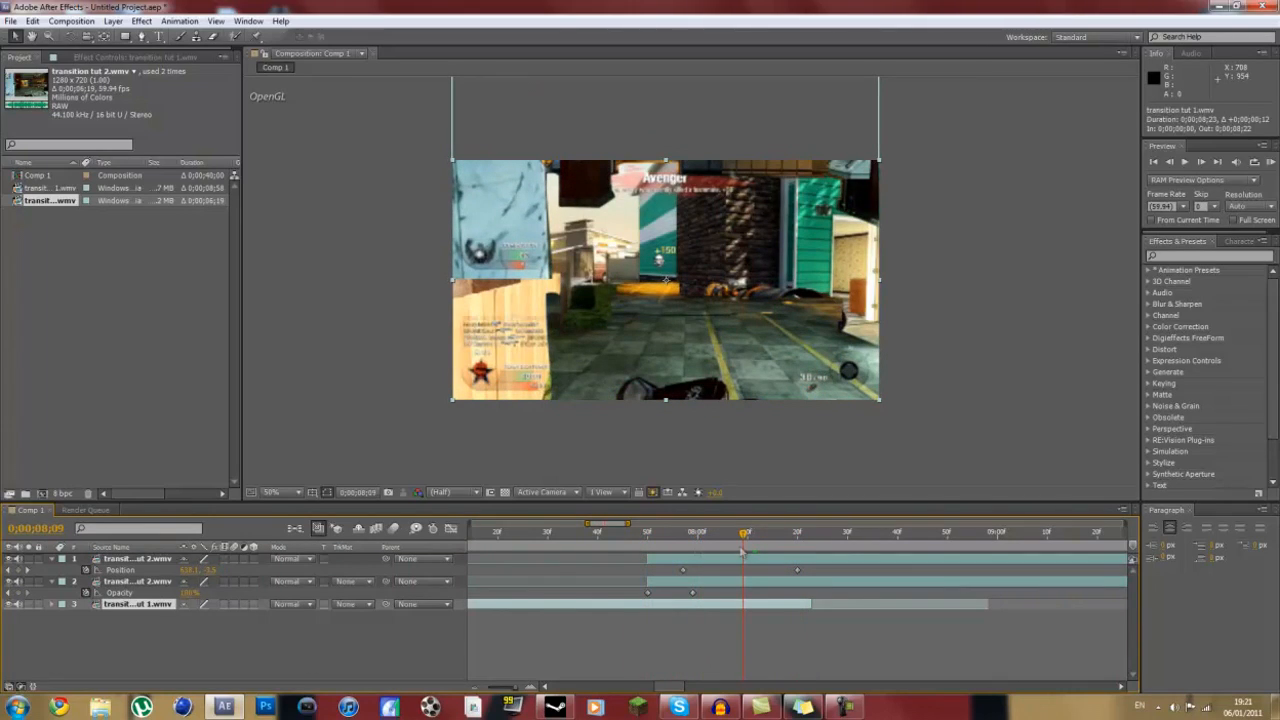
- Enable motion blur for the composition and check the top layer's drop into place
click(150, 560)
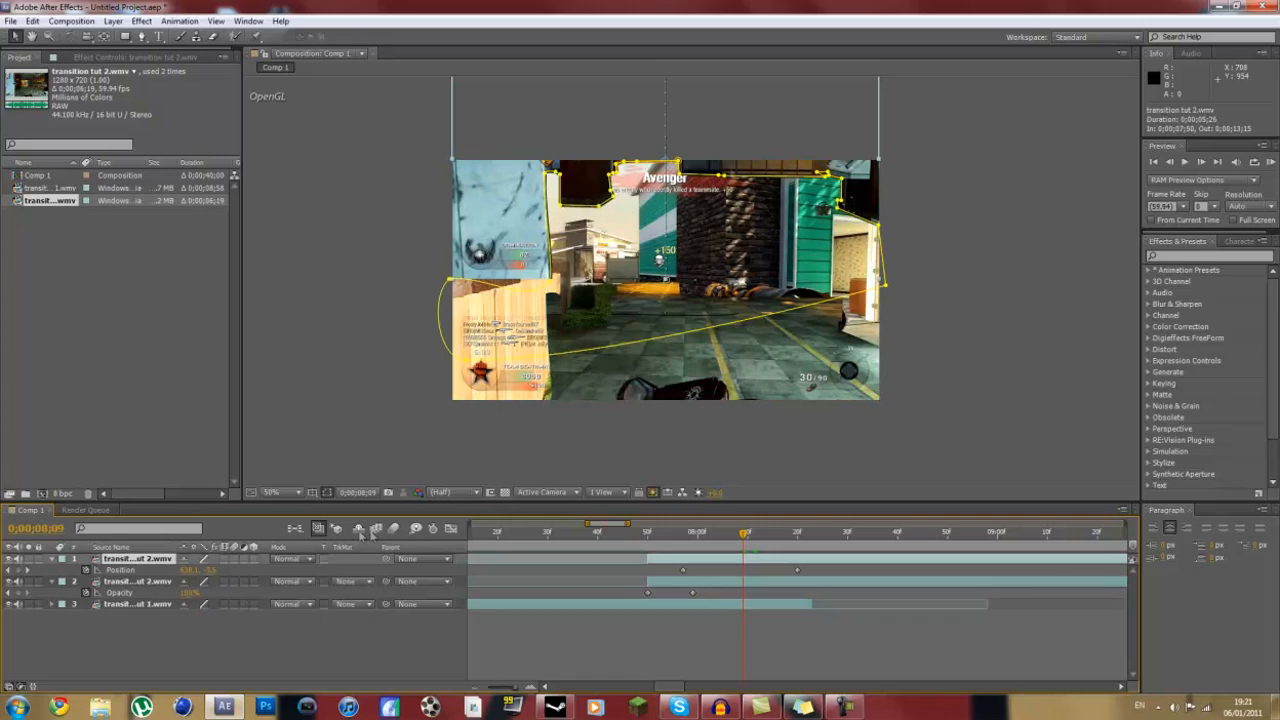
click(394, 529)
drag(744, 541, 822, 541)
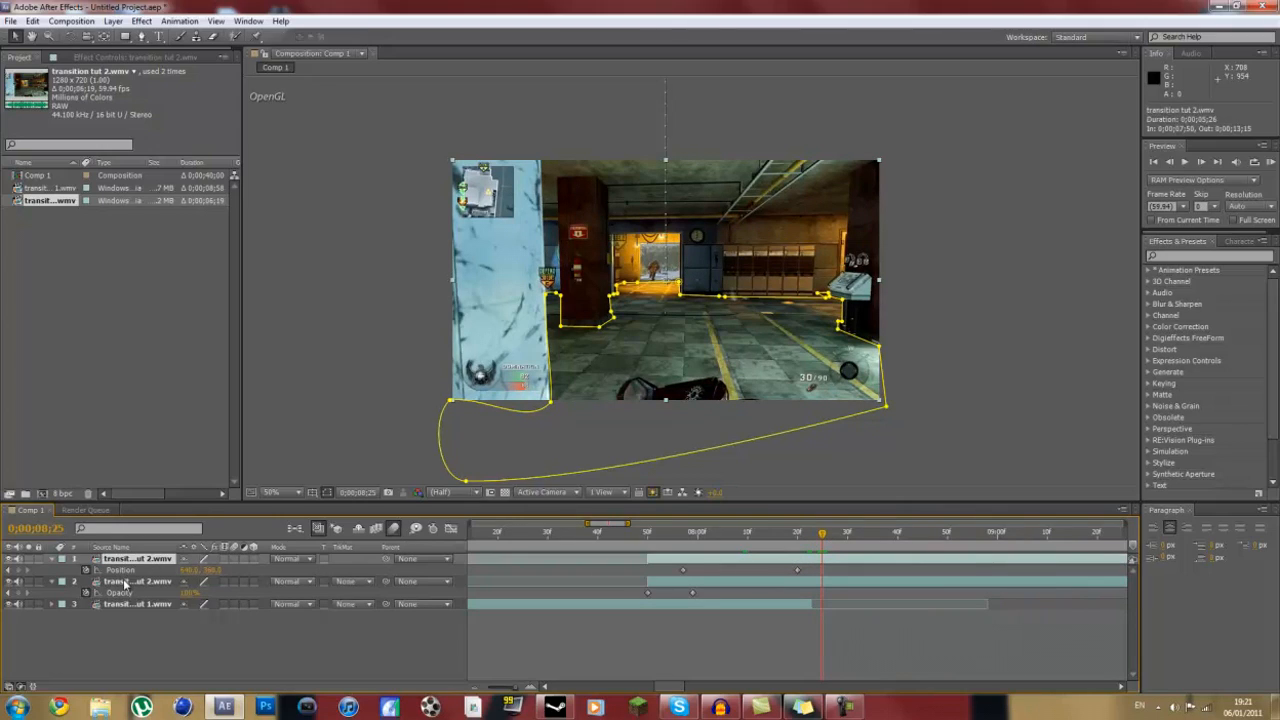
- Add an Opacity keyframe at 100% to the top masked layer at 0;00;07;50, and review the second clip's footage past the drop
shift+click(125, 583)
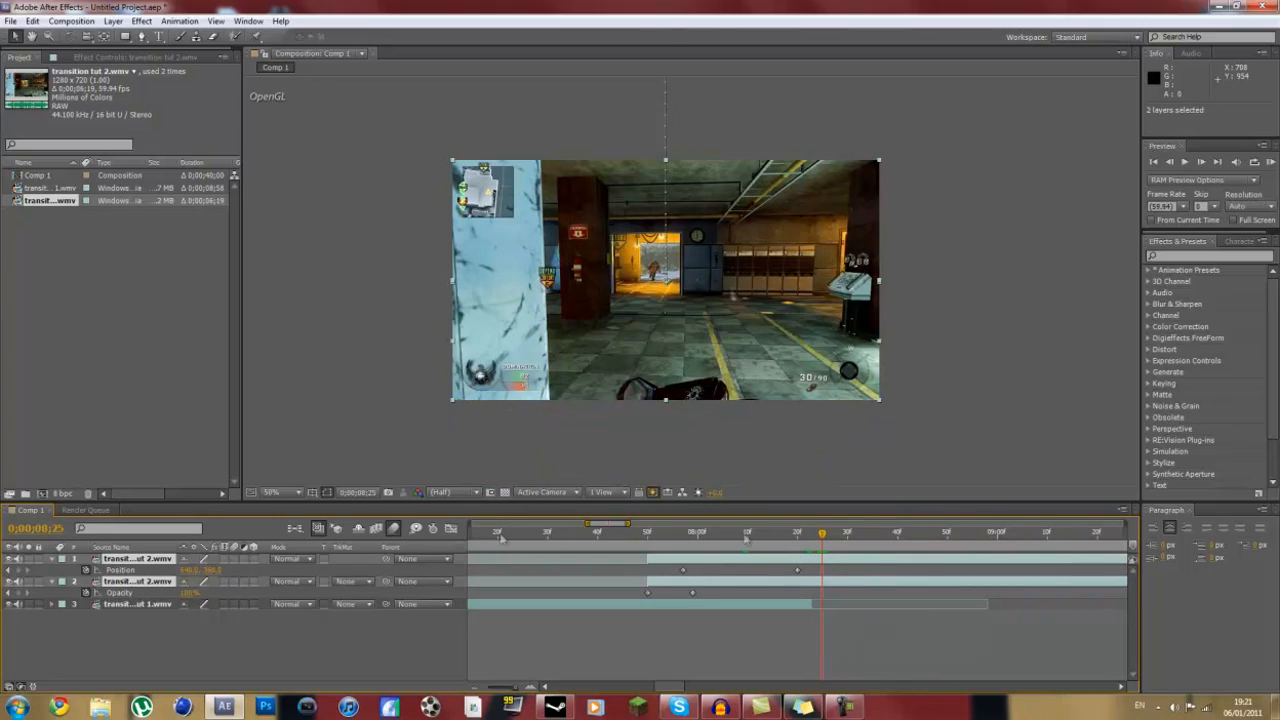
drag(828, 541, 827, 541)
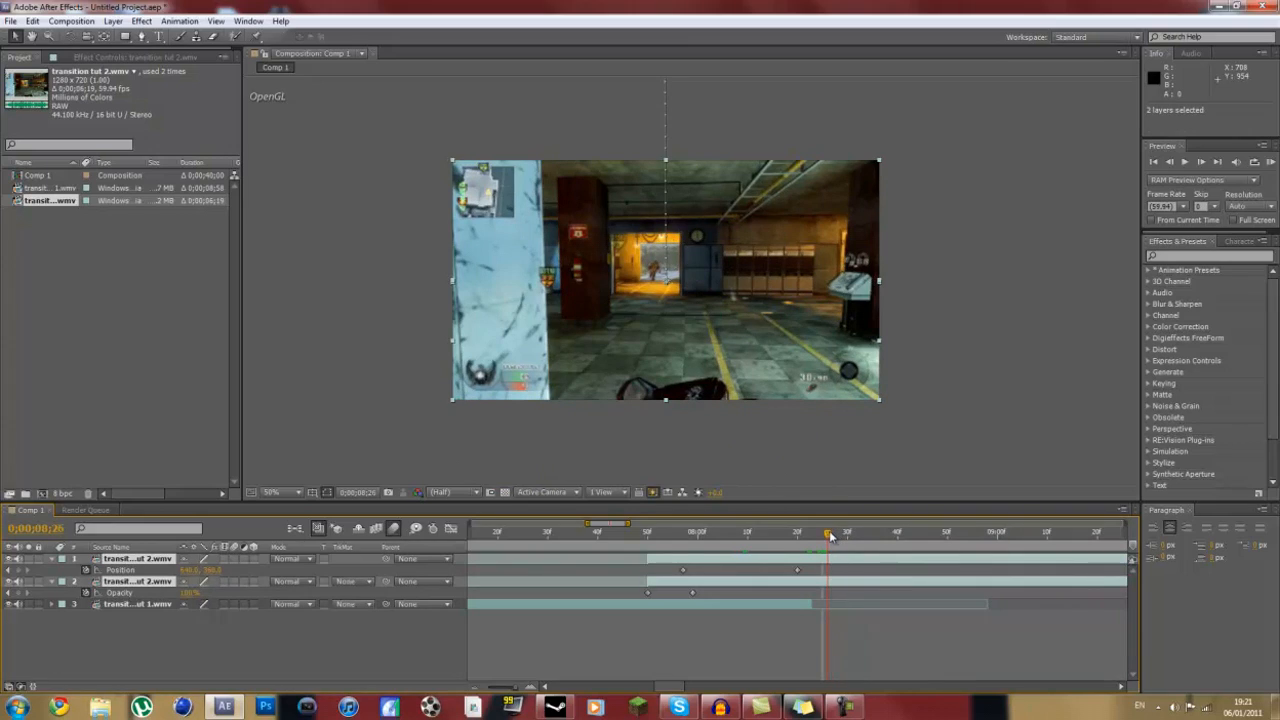
key(t)
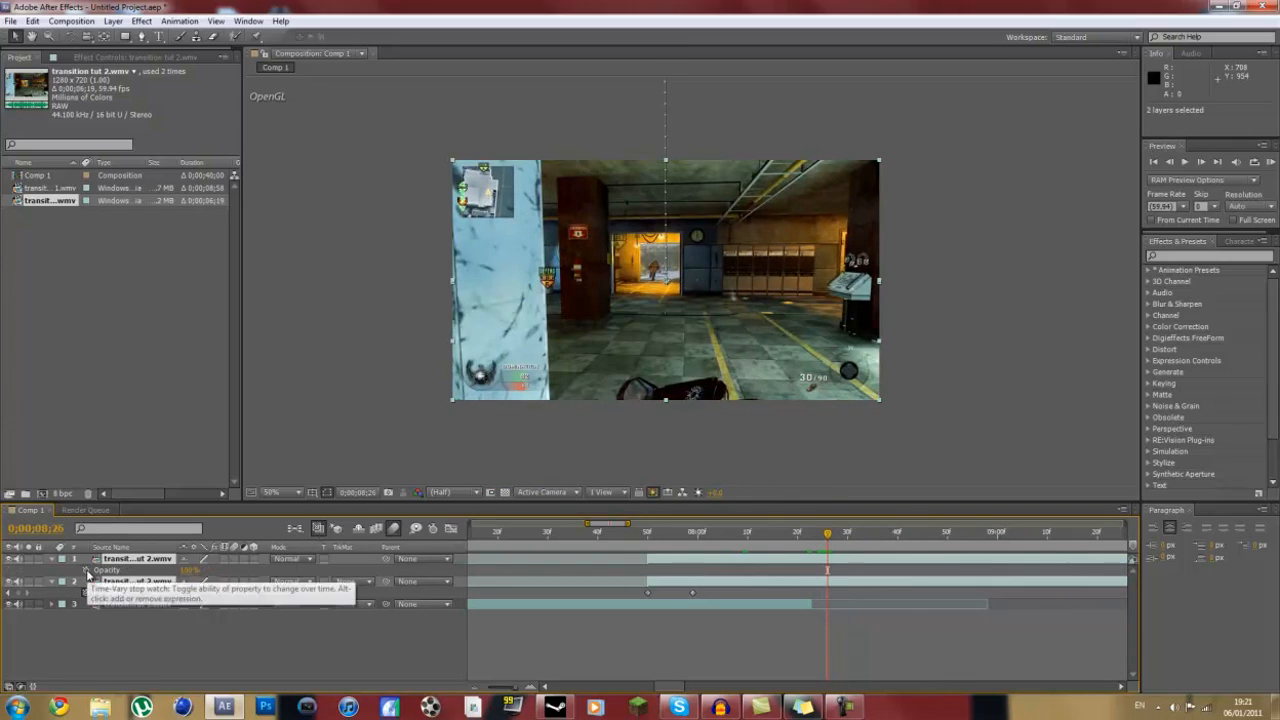
drag(828, 534, 797, 534)
click(647, 534)
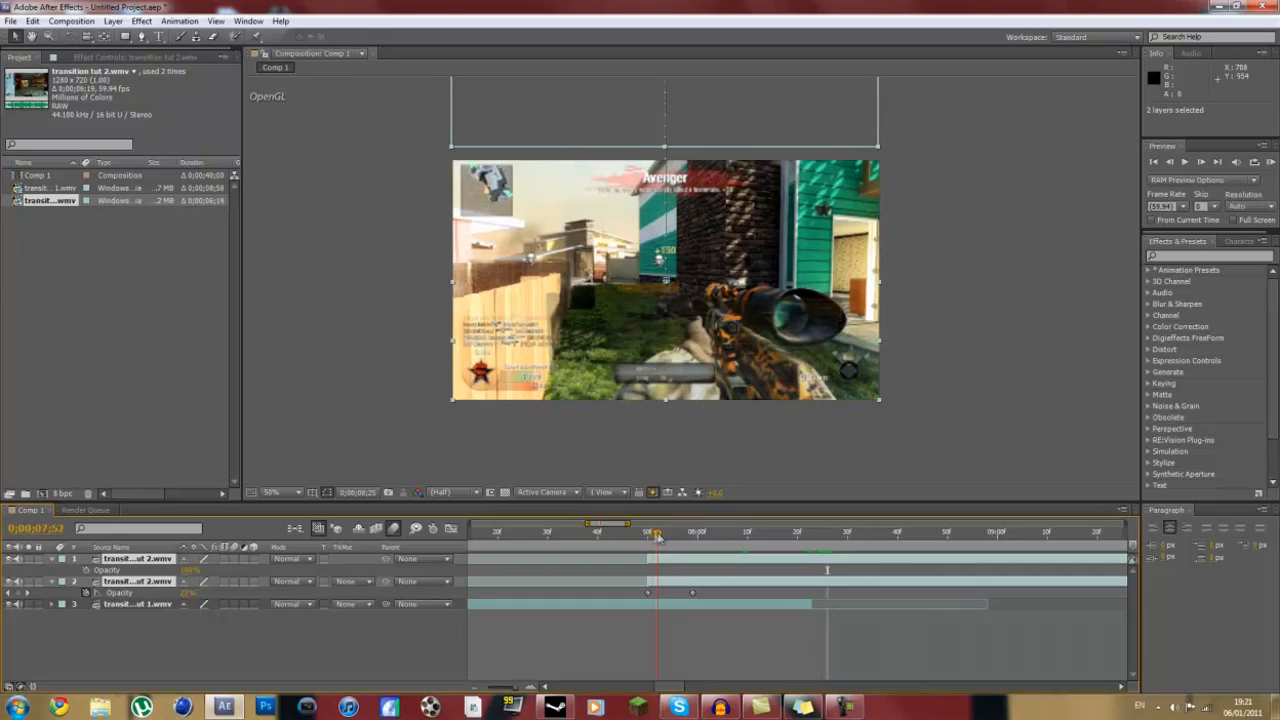
click(87, 570)
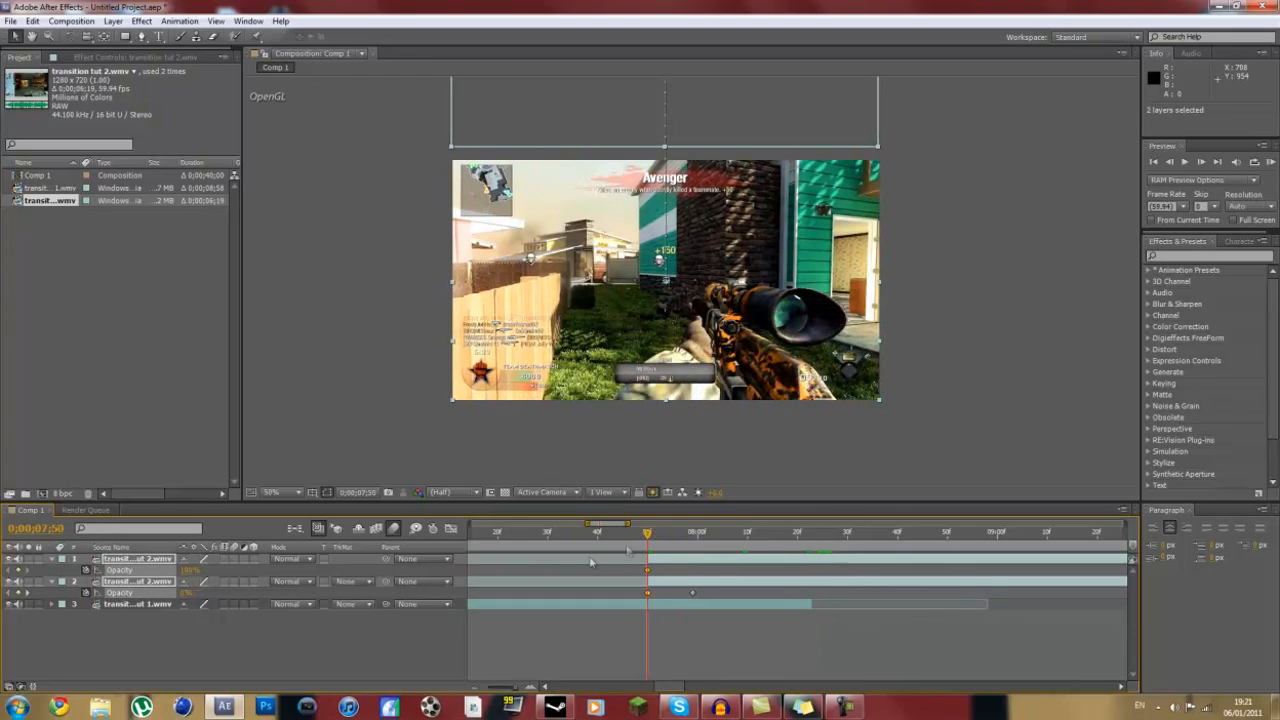
drag(651, 534, 855, 543)
drag(825, 543, 936, 538)
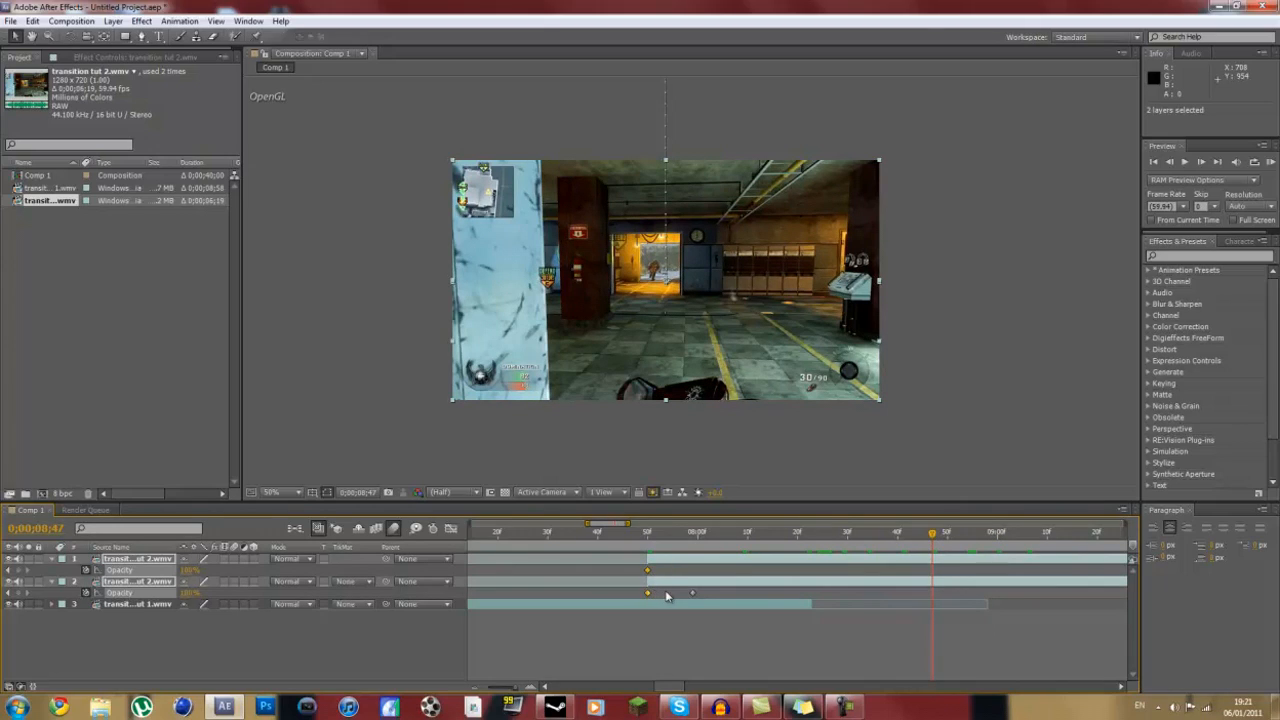
- Delay the Opacity keyframes of both masked layers, and shift the layers earlier so they start at 0;00;07;47
drag(647, 571, 767, 571)
drag(692, 593, 806, 597)
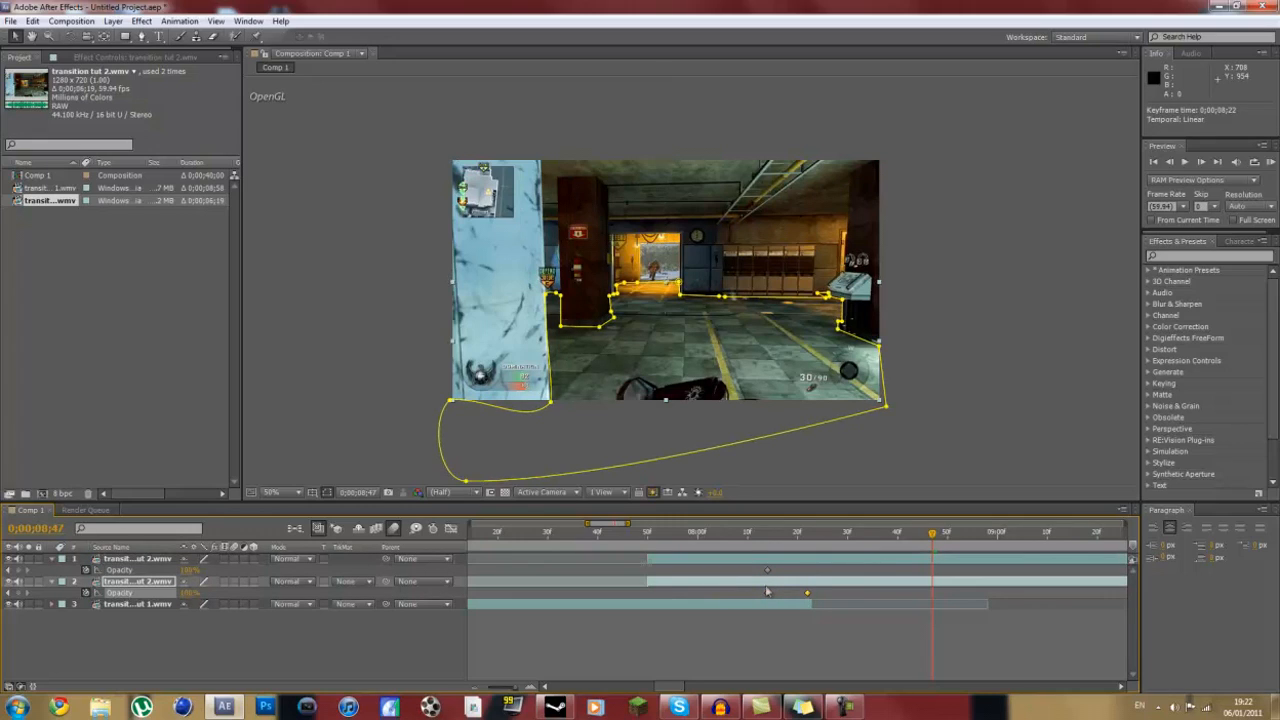
click(708, 558)
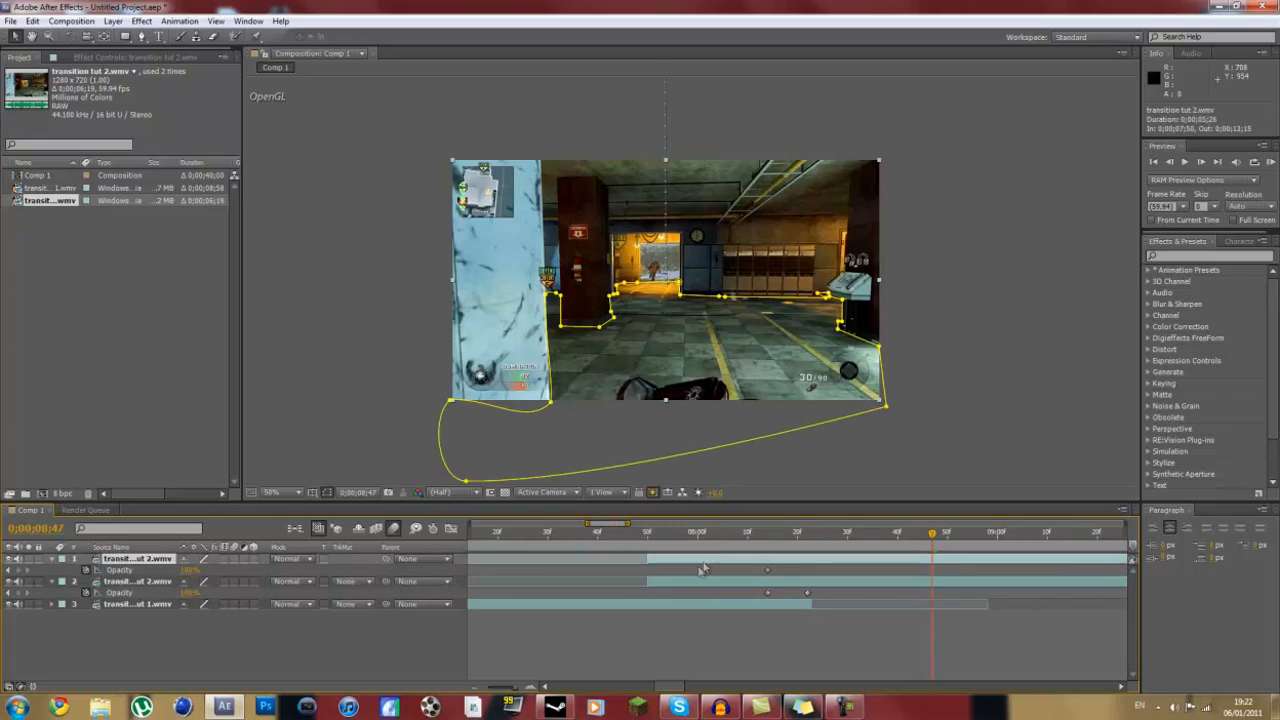
shift+click(691, 582)
drag(737, 566, 598, 560)
drag(513, 558, 628, 558)
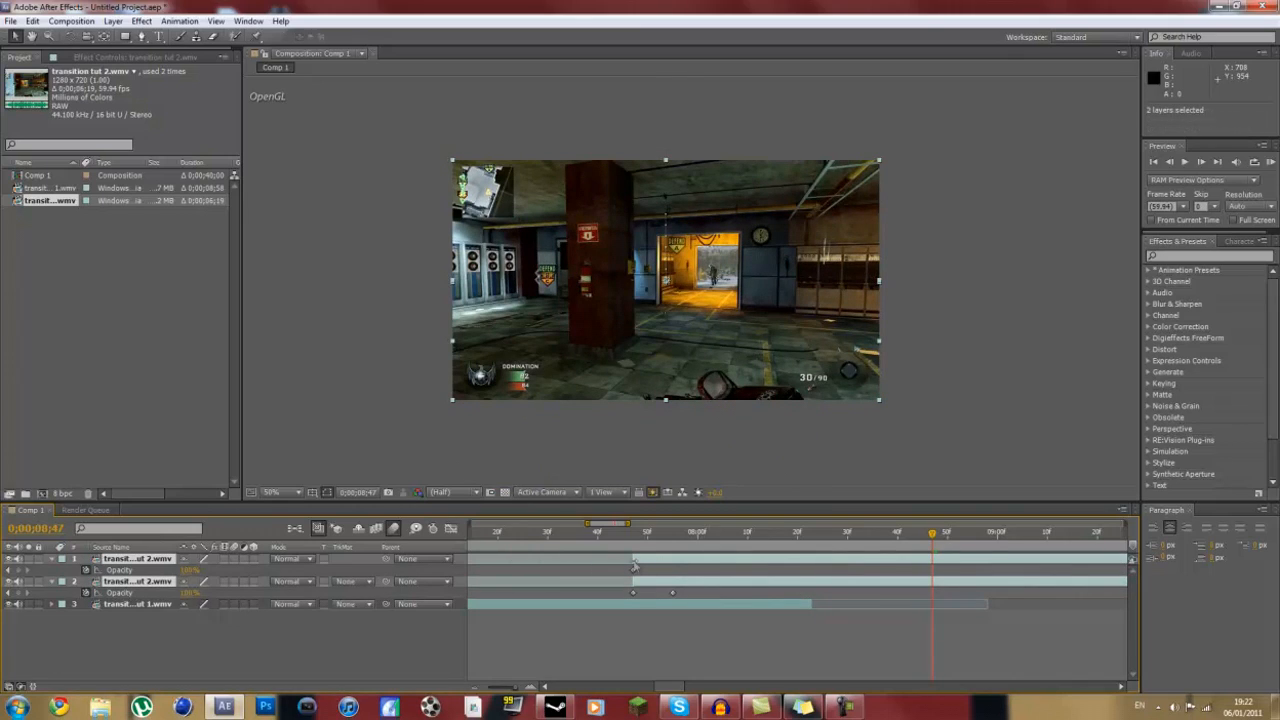
- Set the end of the masked ground layer's opacity fade to 0;00;07;59, trying 0;00;07;50 first
click(639, 536)
drag(640, 545, 671, 548)
drag(672, 593, 650, 594)
click(647, 535)
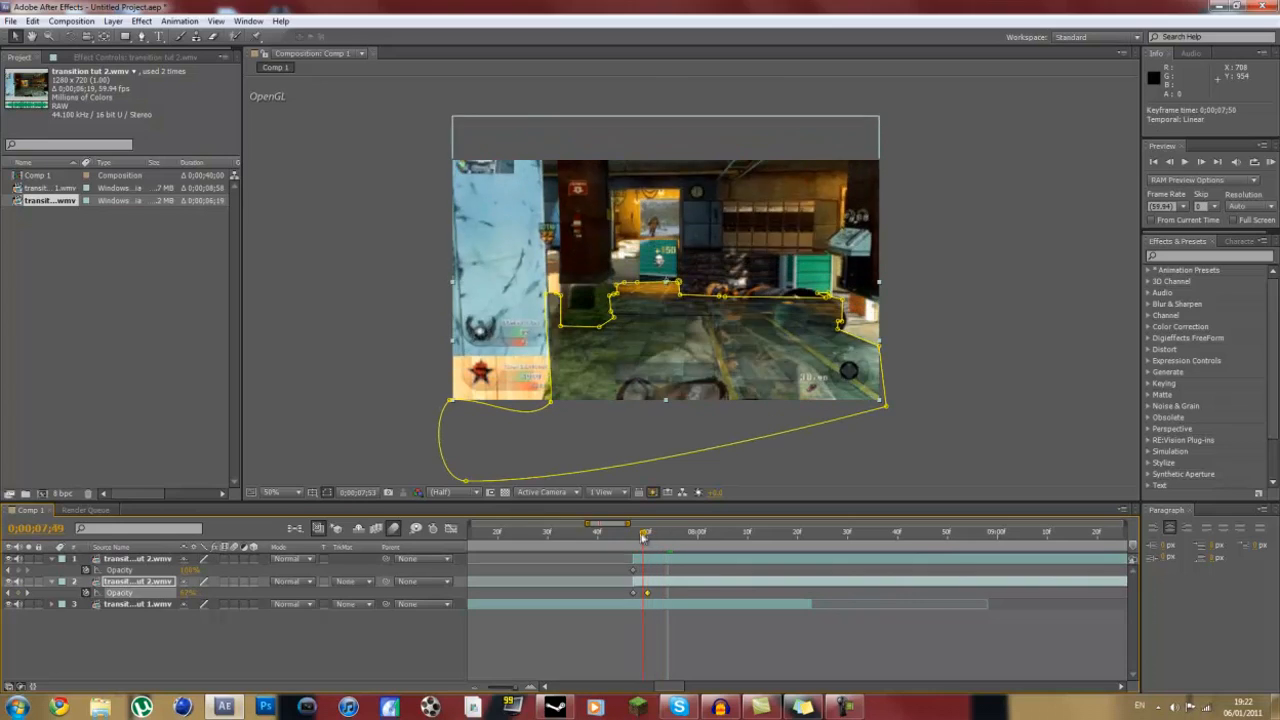
mouse_move(647, 538)
mouse_down()
mouse_move(628, 540)
mouse_move(646, 531)
mouse_up()
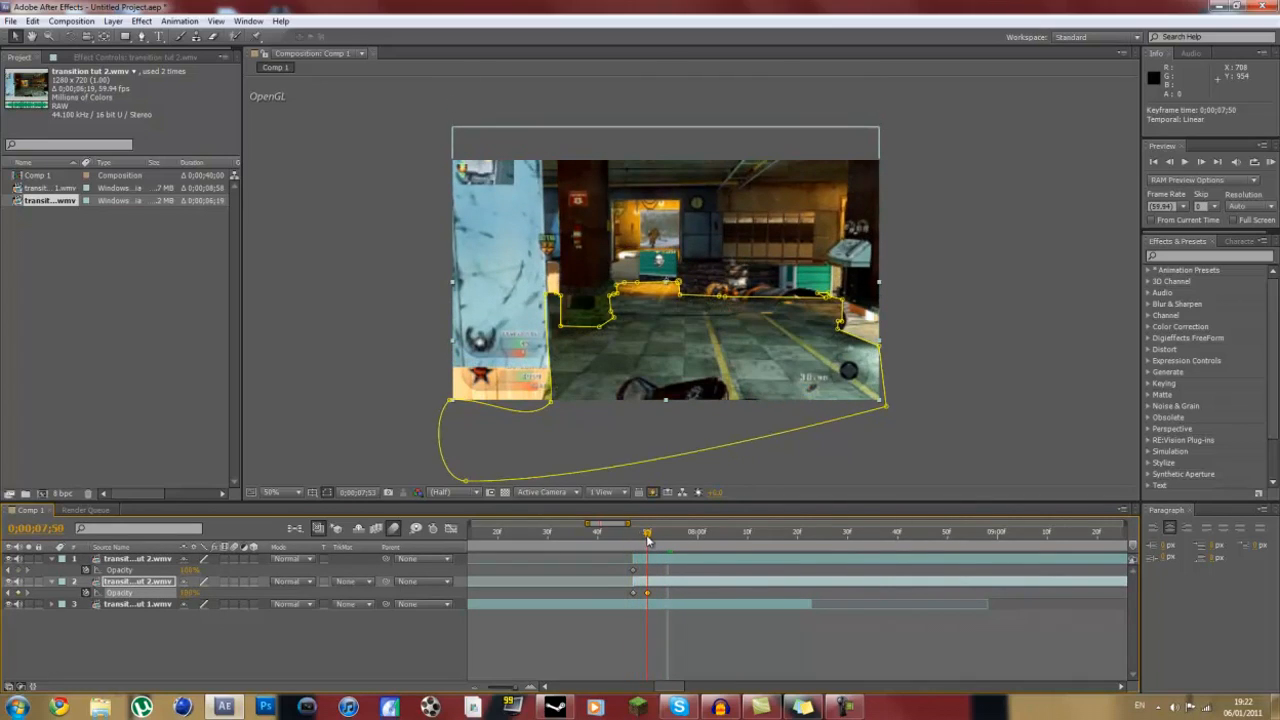
drag(647, 593, 695, 597)
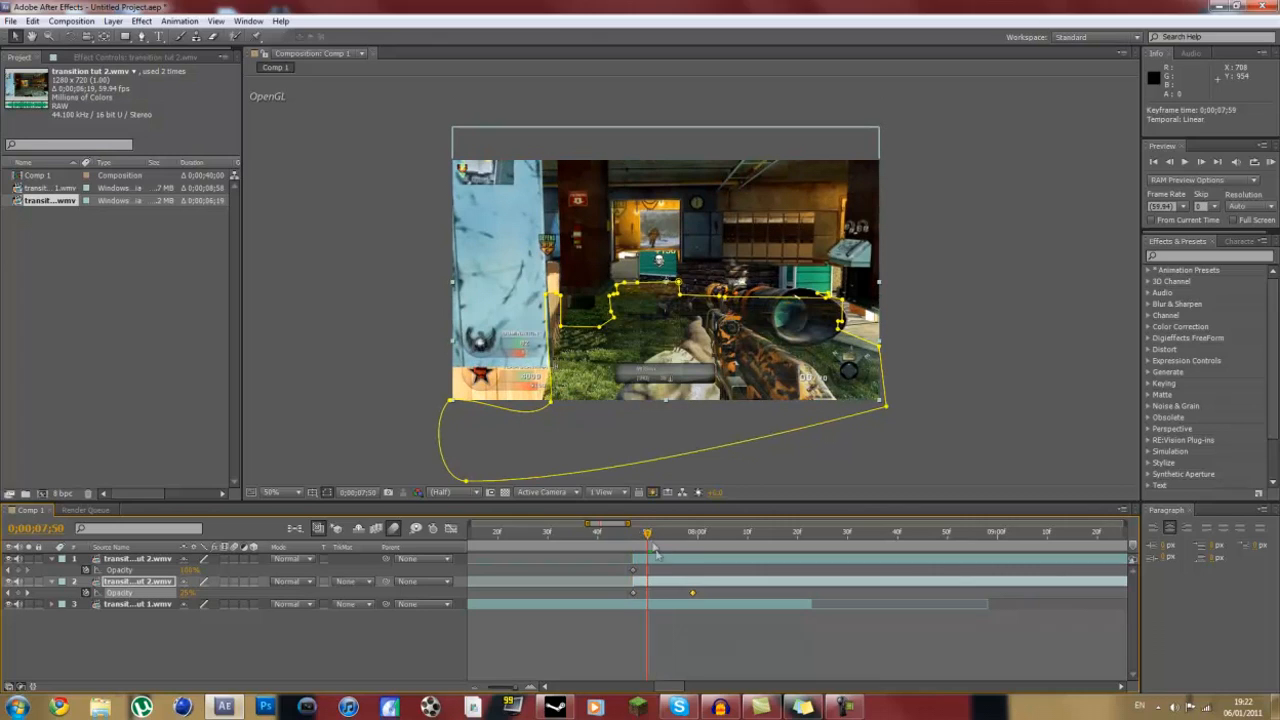
- Retime the top layer's Position keyframes so its drop starts at 0;00;07;55 and ends at 0;00;08;16
drag(647, 535, 632, 538)
click(146, 566)
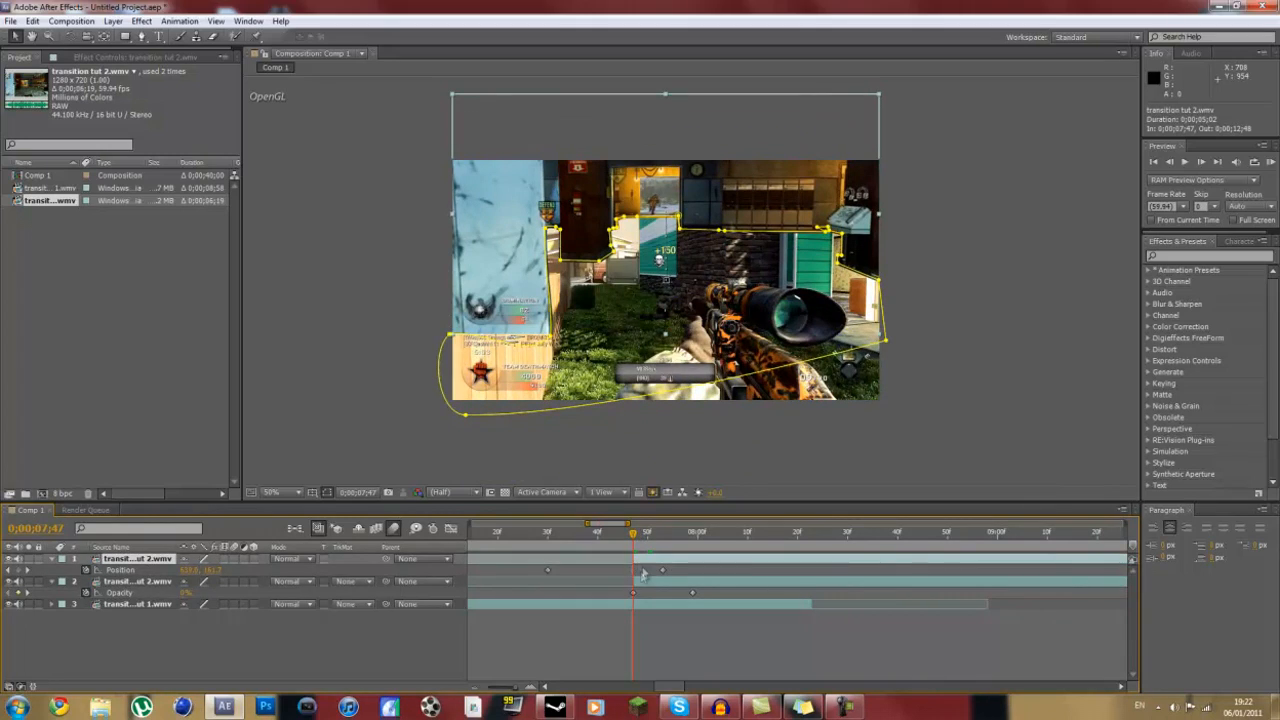
drag(662, 570, 777, 571)
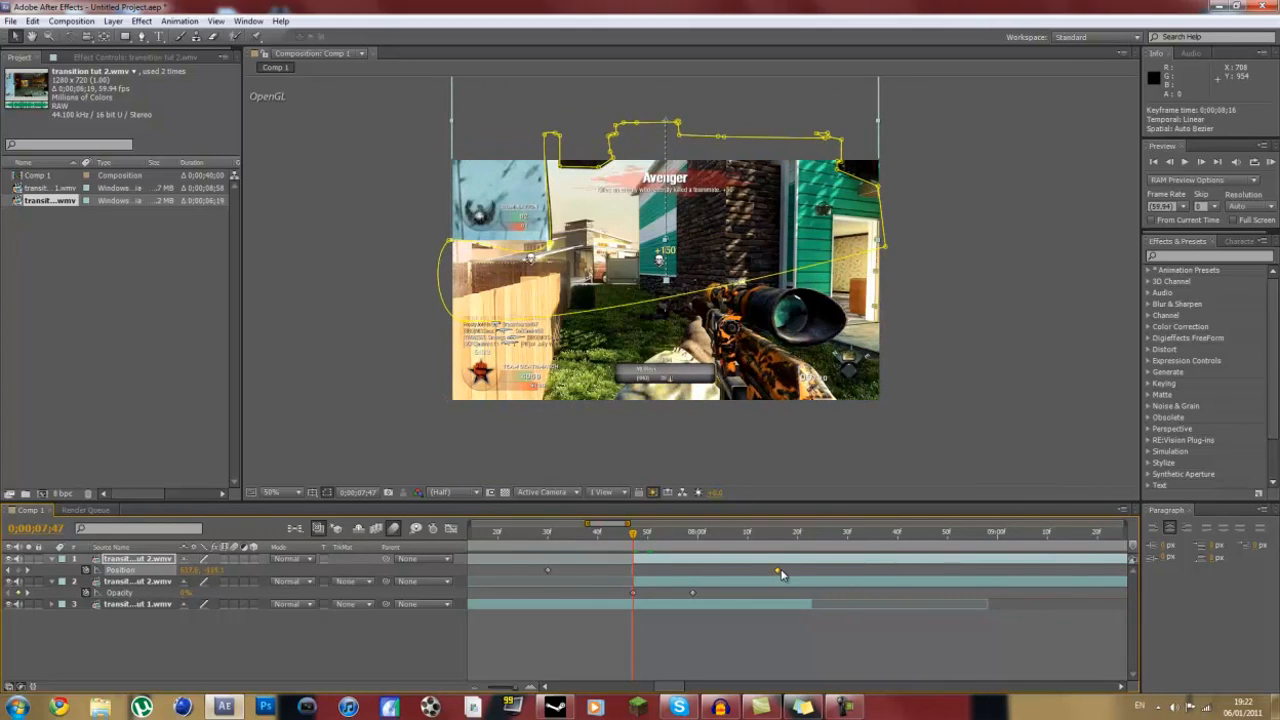
drag(547, 573, 676, 573)
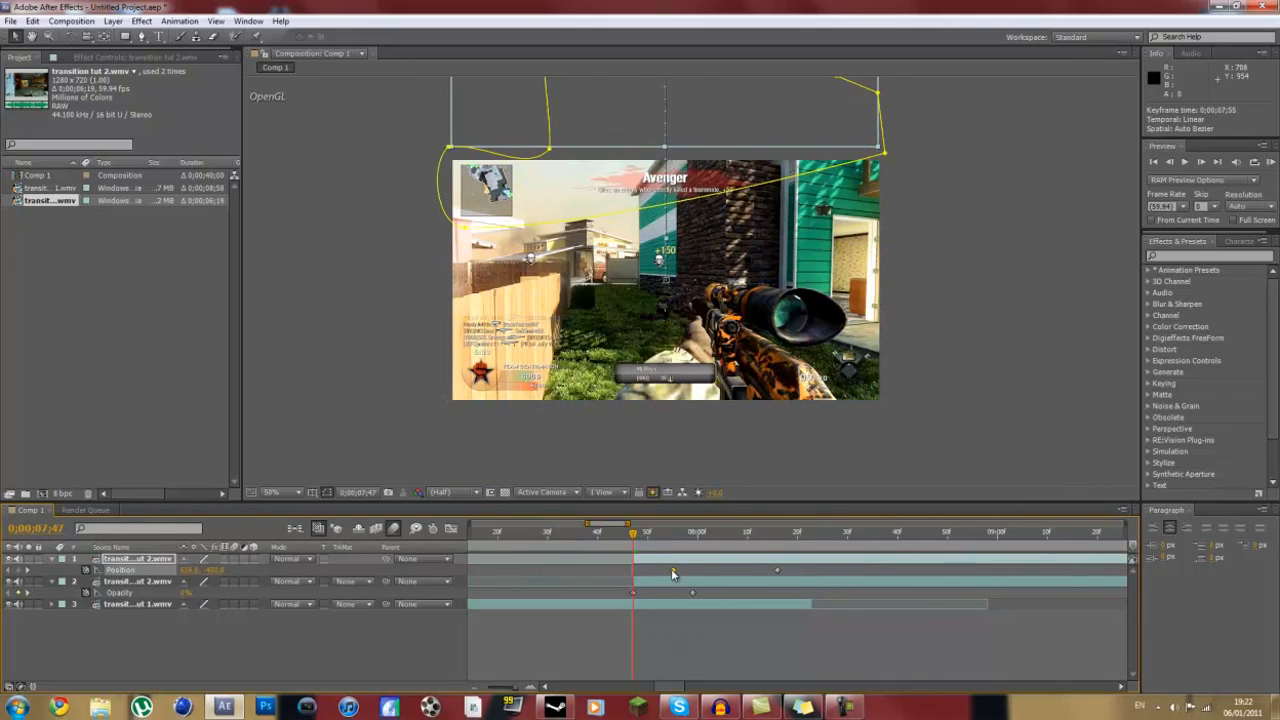
drag(632, 532, 832, 538)
key(j)
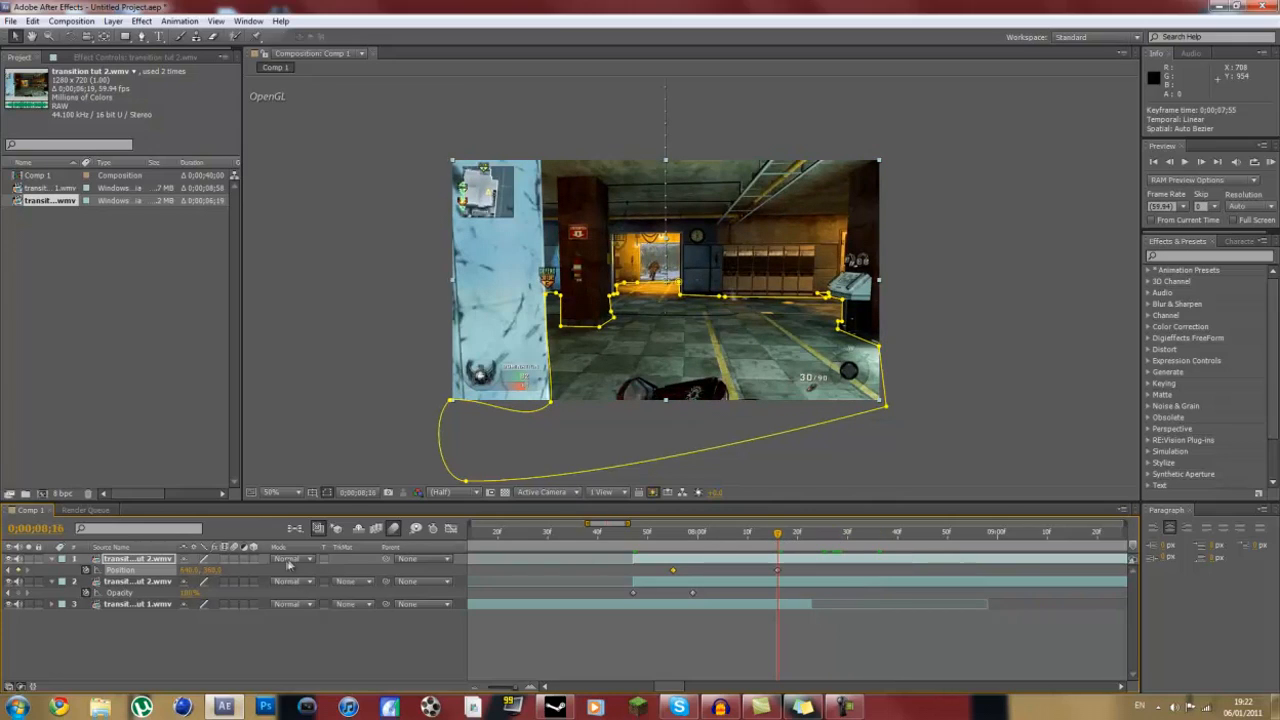
- Add Opacity keyframes at 100% to both masked layers at 0;00;08;21
ctrl+click(135, 582)
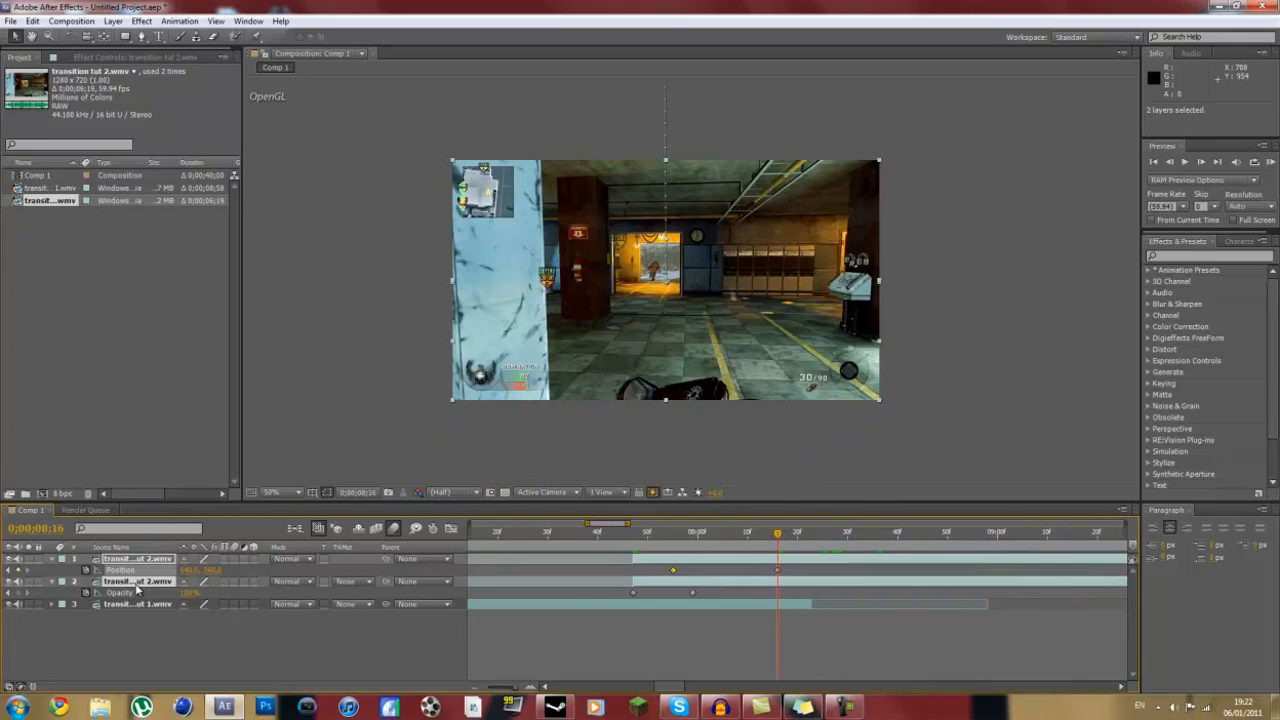
key(t)
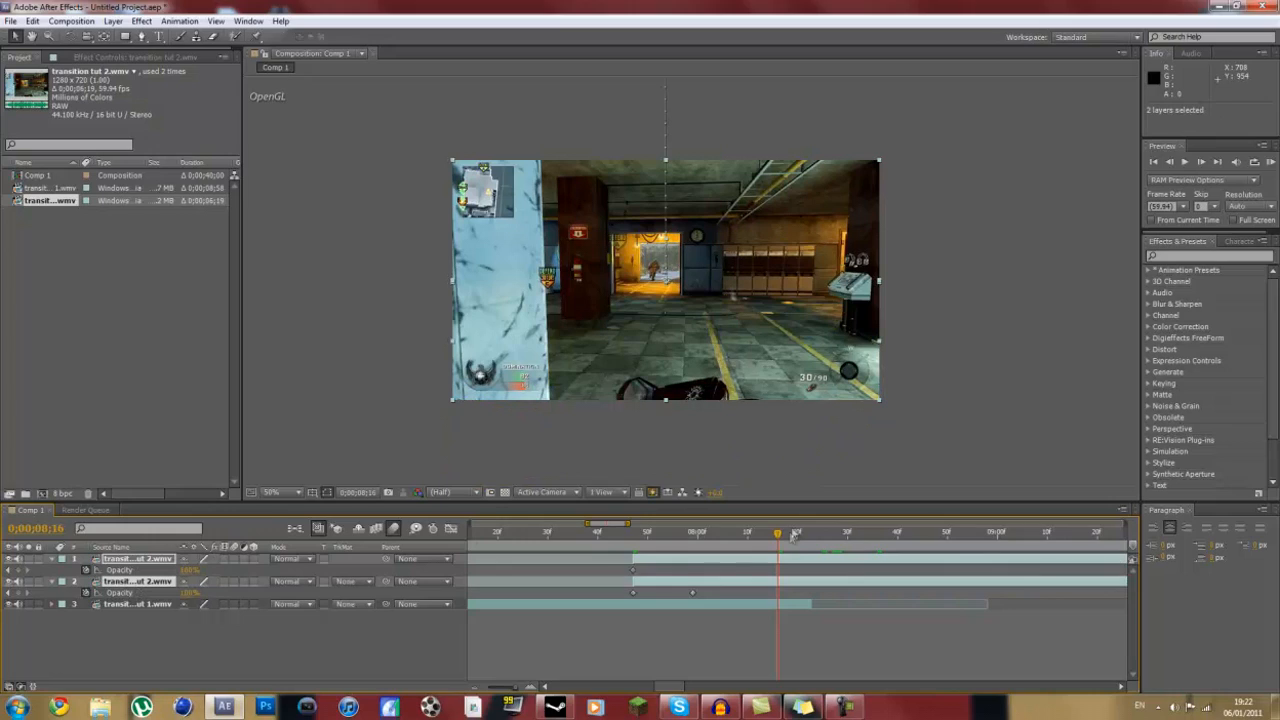
drag(778, 535, 855, 544)
click(824, 541)
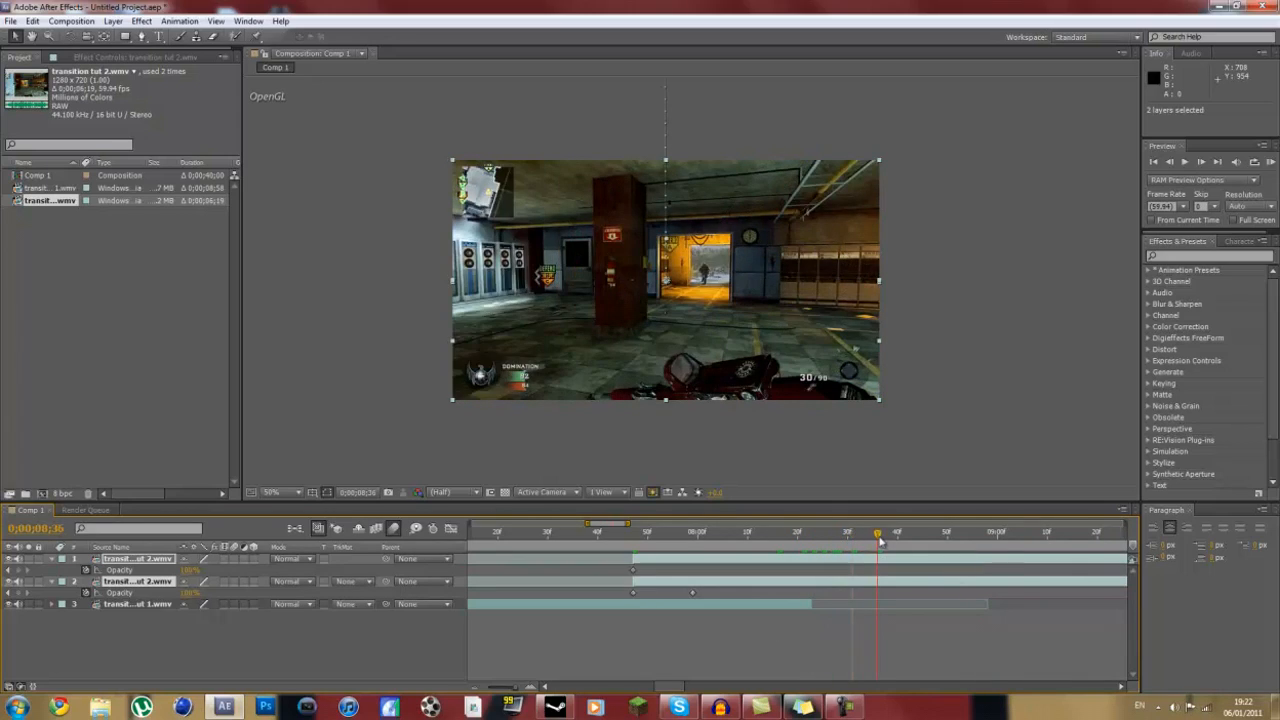
click(800, 540)
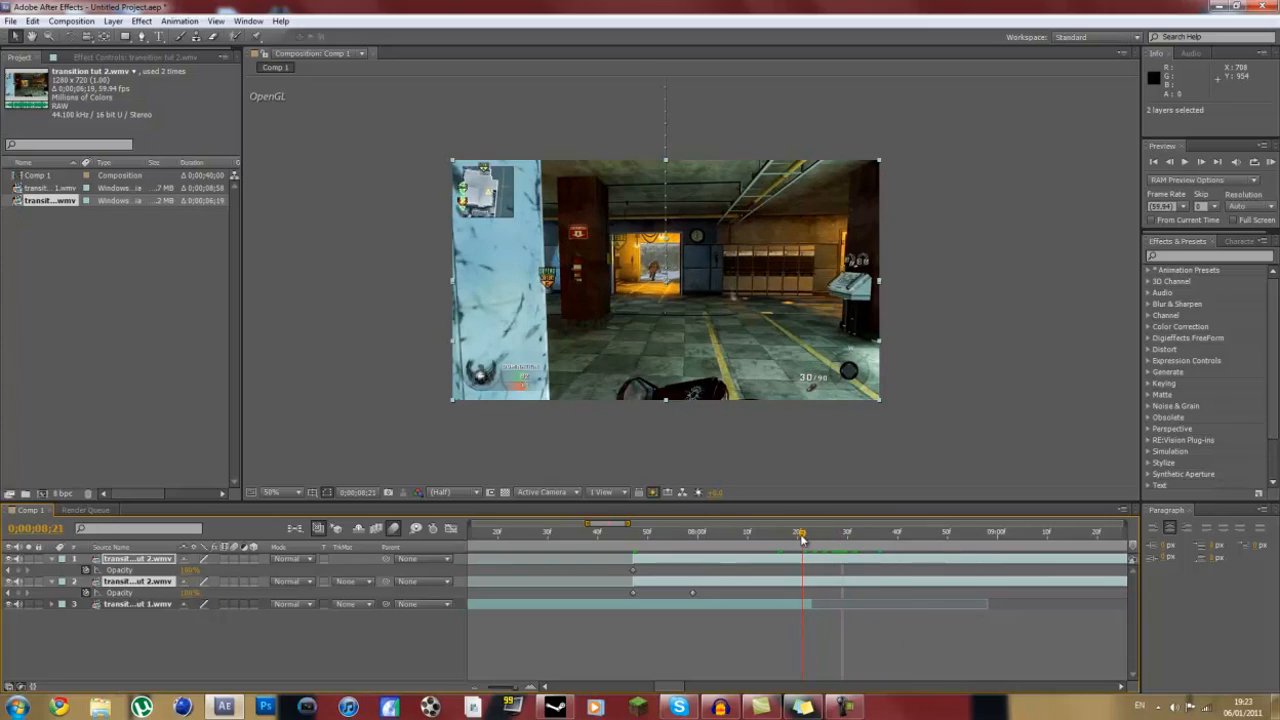
mouse_move(513, 687)
mouse_down()
mouse_move(502, 690)
mouse_move(517, 690)
mouse_up()
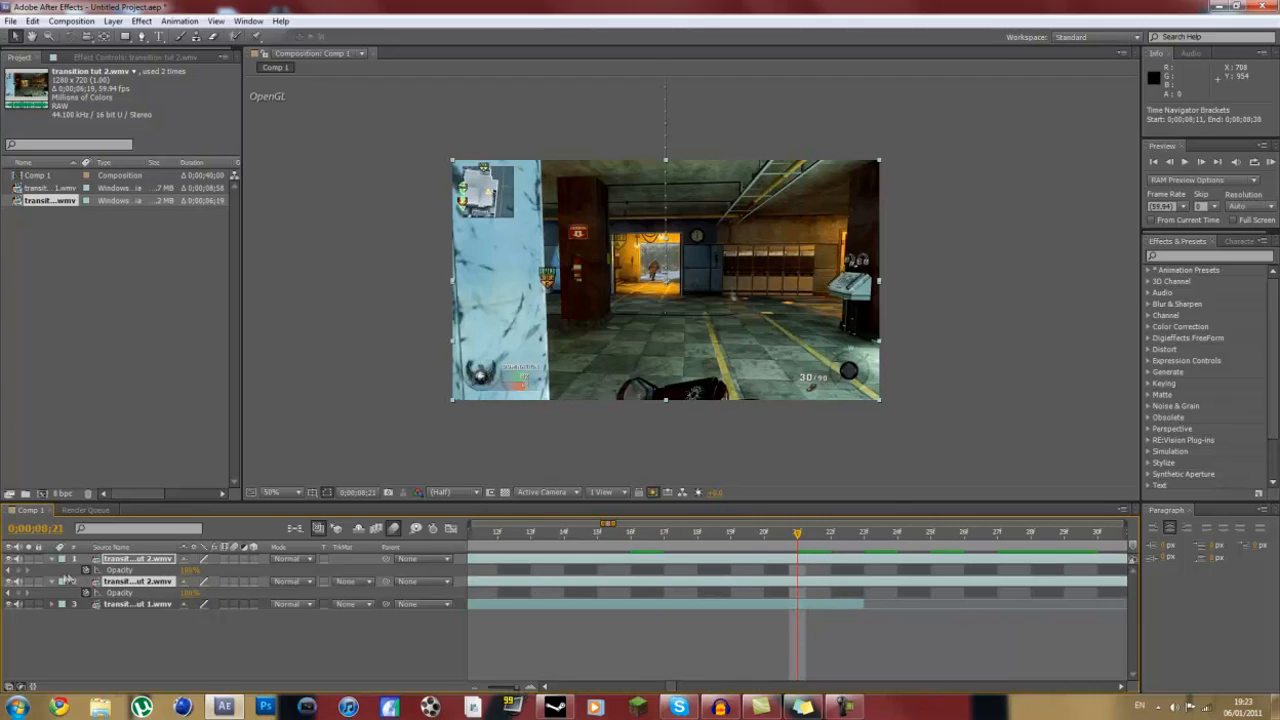
click(18, 570)
click(19, 591)
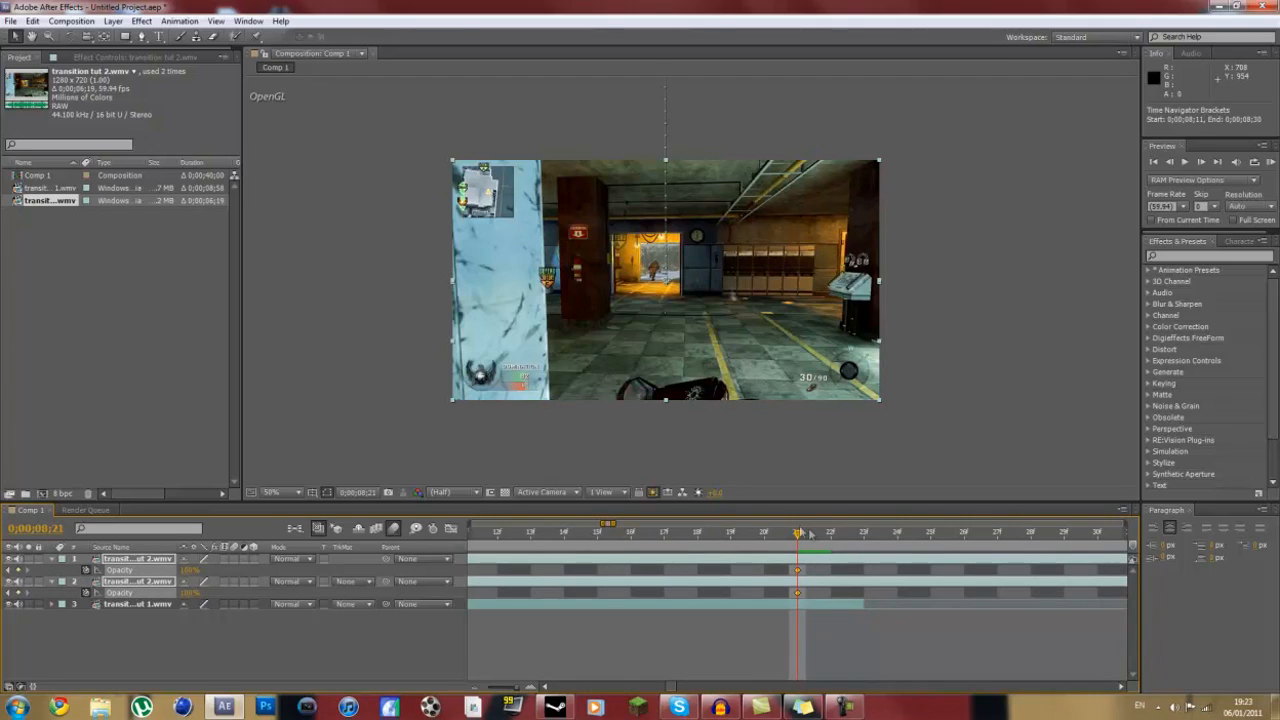
- Set the Opacity of both masked layers to 0% one frame on, at 0;00;08;22
key(Page_Down)
click(190, 569)
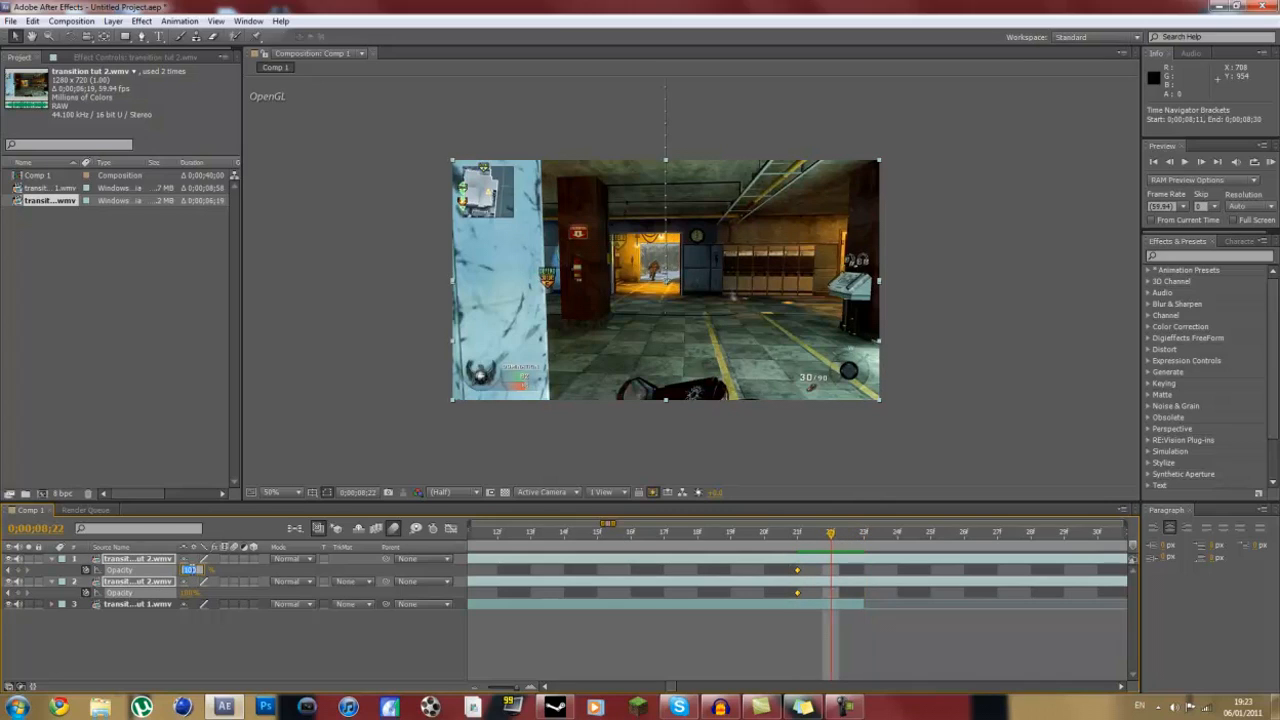
text(0)
key(Return)
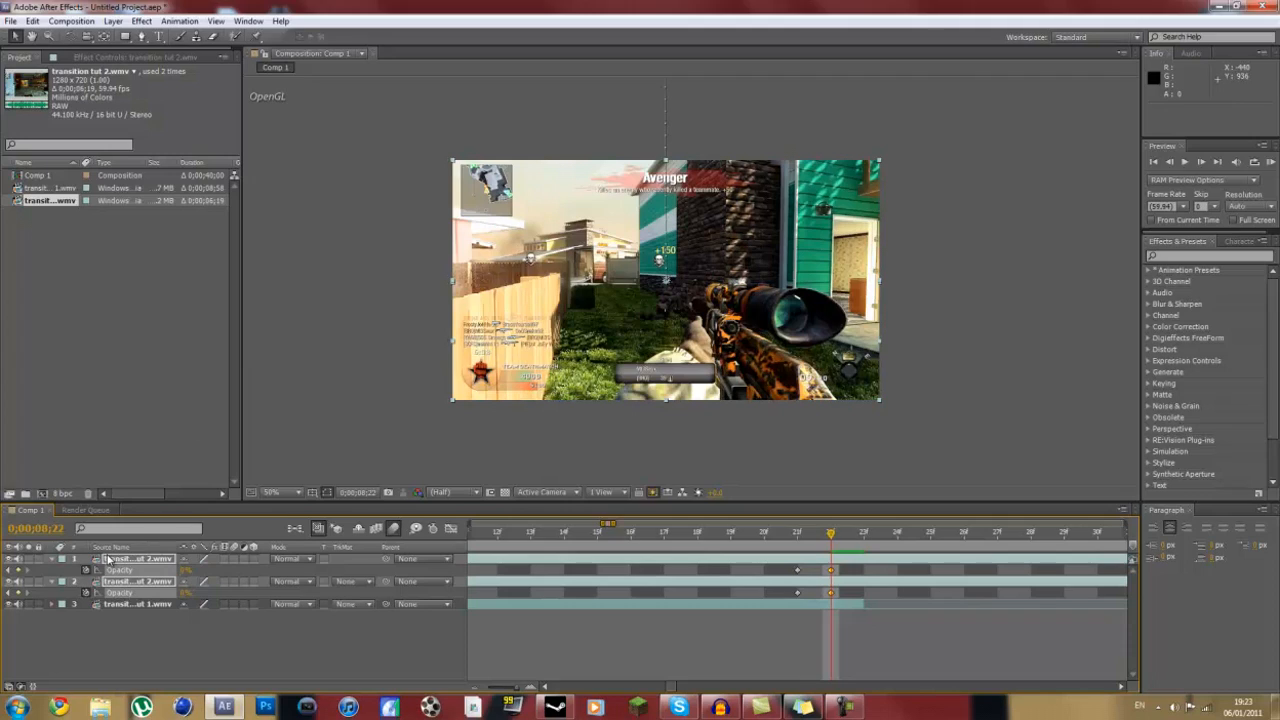
- Collapse the properties of both masked layers and deselect all layers
ctrl+click(72, 560)
click(53, 560)
click(55, 584)
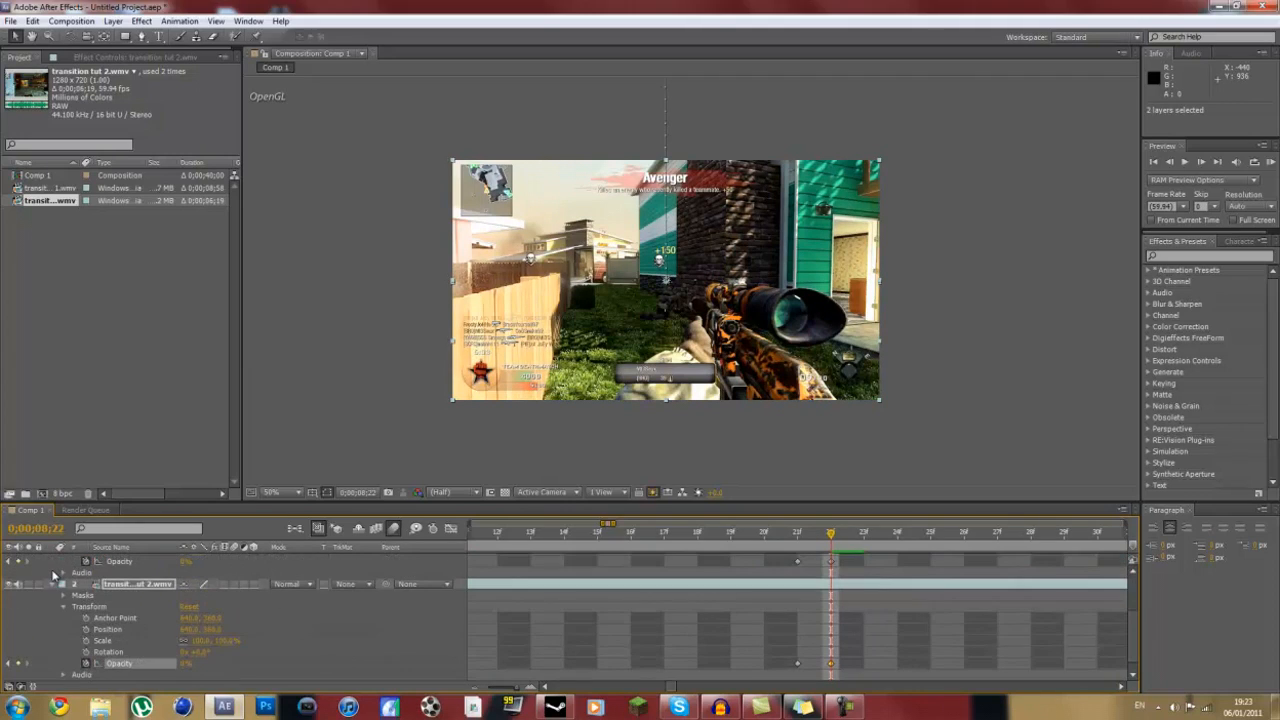
click(54, 585)
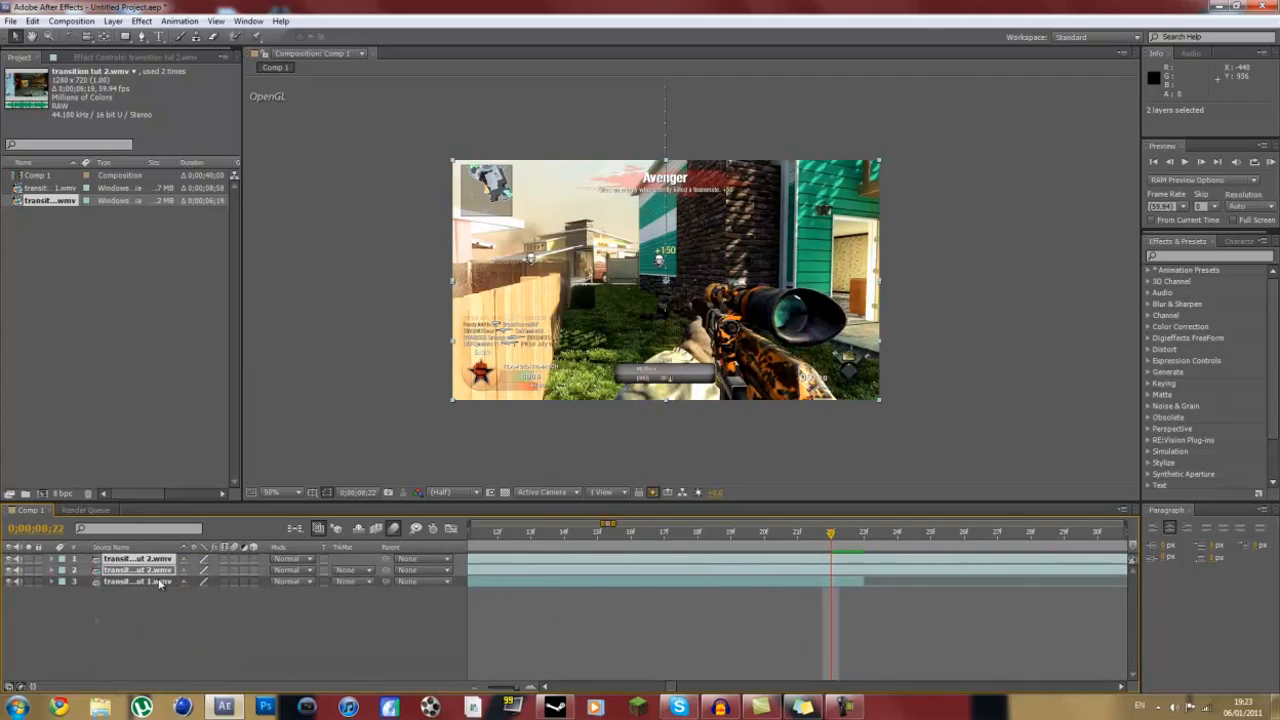
click(239, 604)
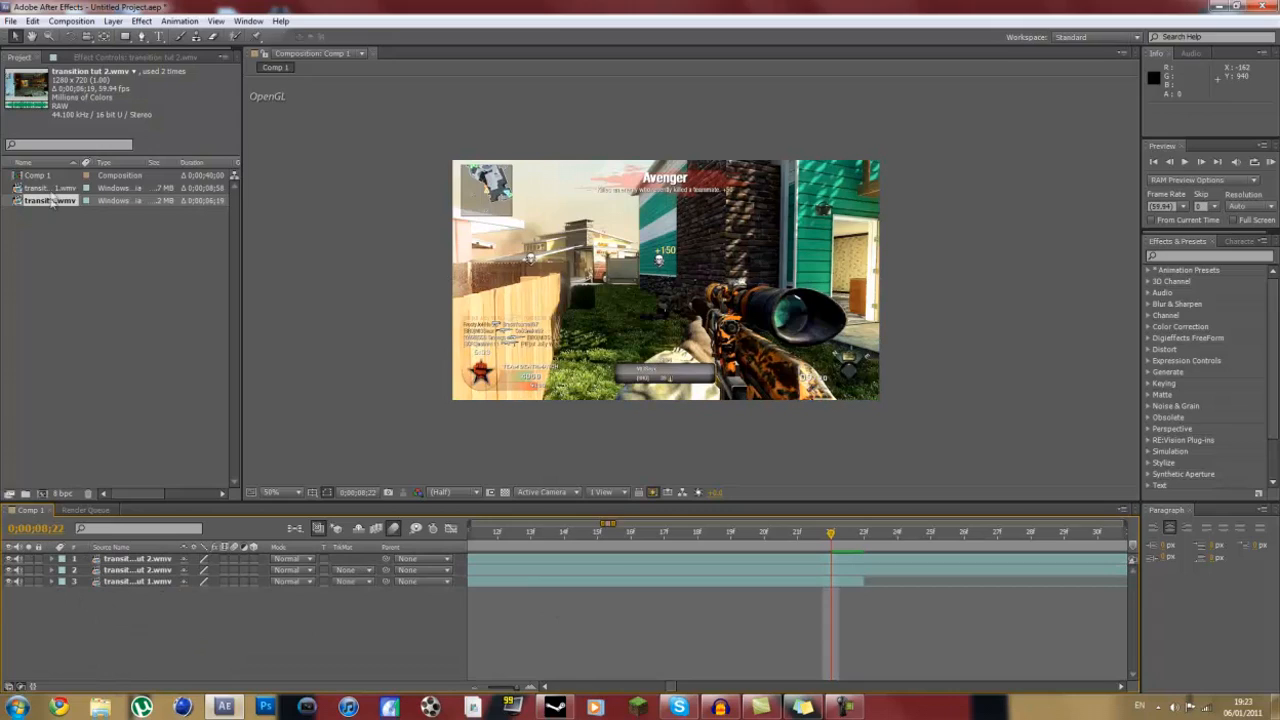
- Add transition tut 2.wmv as a new top layer and align its end with the masked layers' end at 0;00;12;48
drag(54, 200, 200, 558)
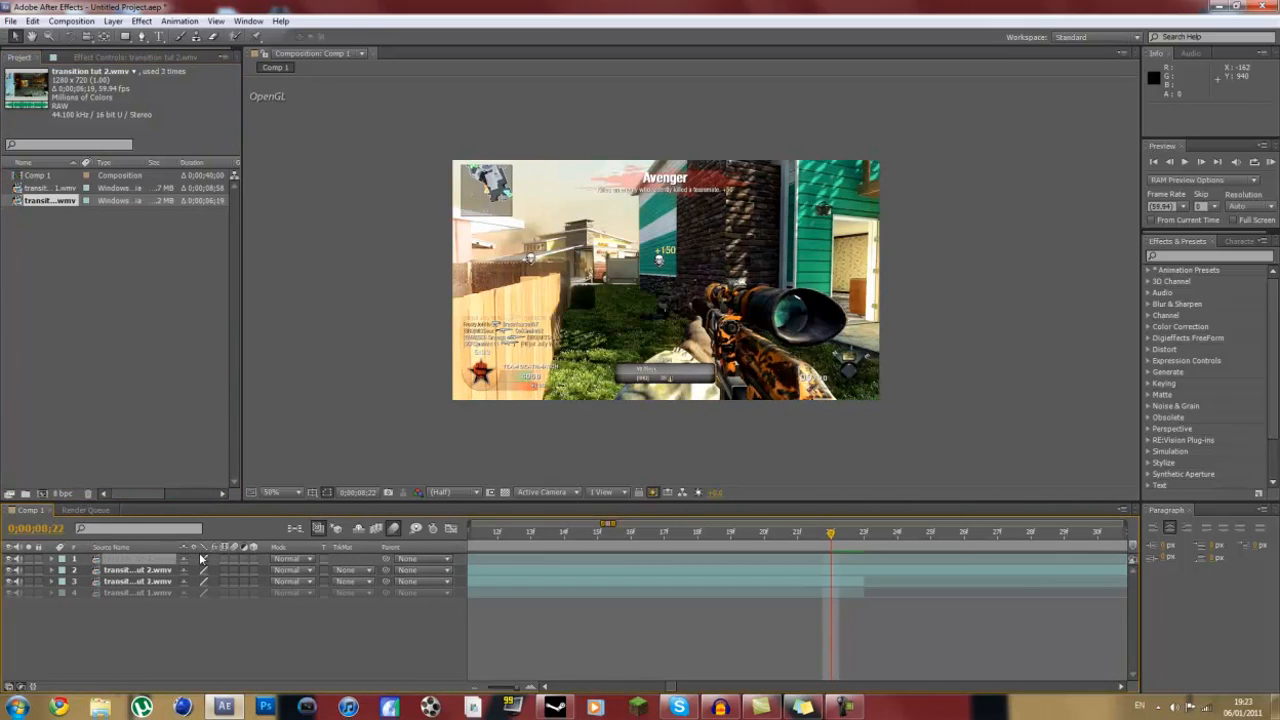
drag(510, 690, 495, 690)
drag(560, 562, 737, 564)
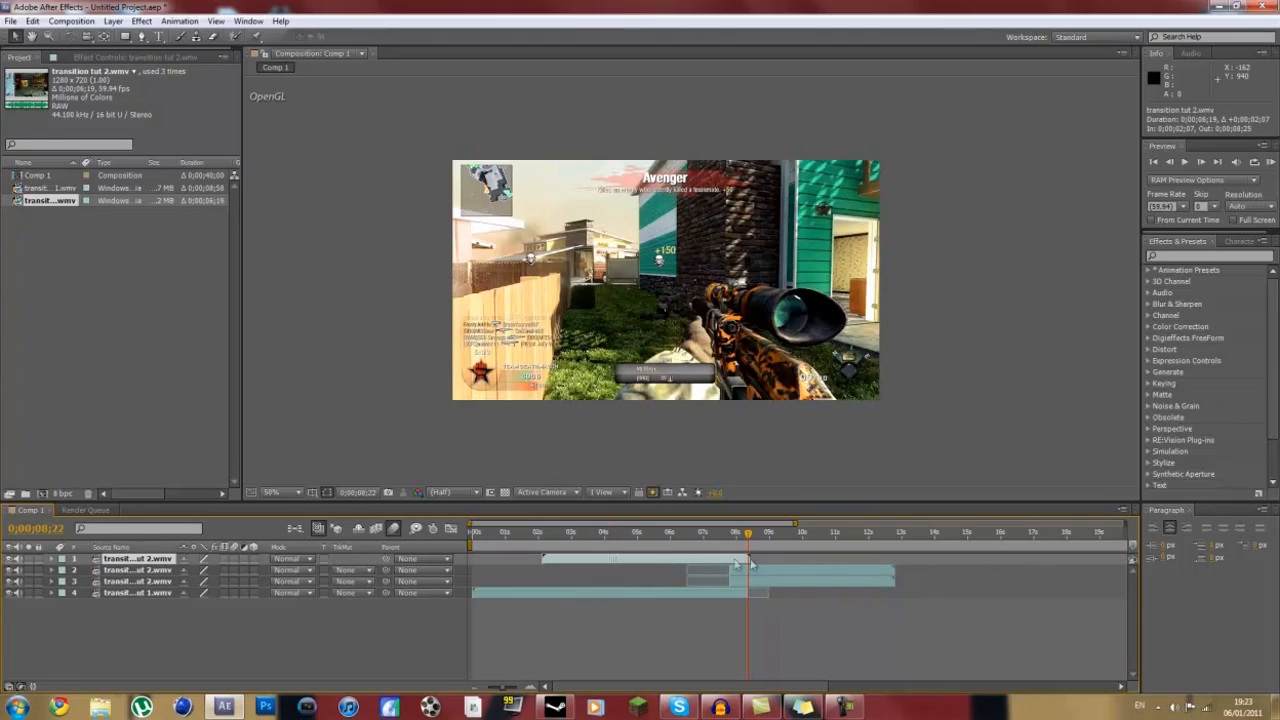
drag(818, 565, 818, 563)
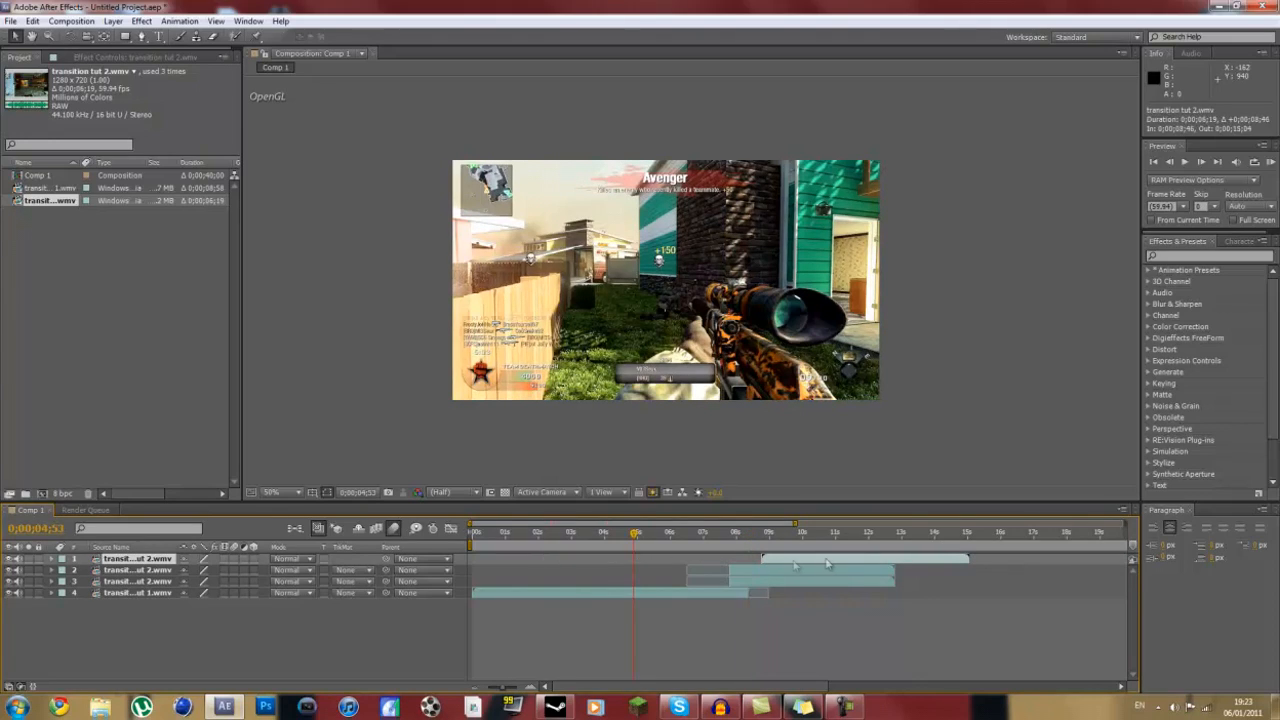
drag(808, 562, 729, 563)
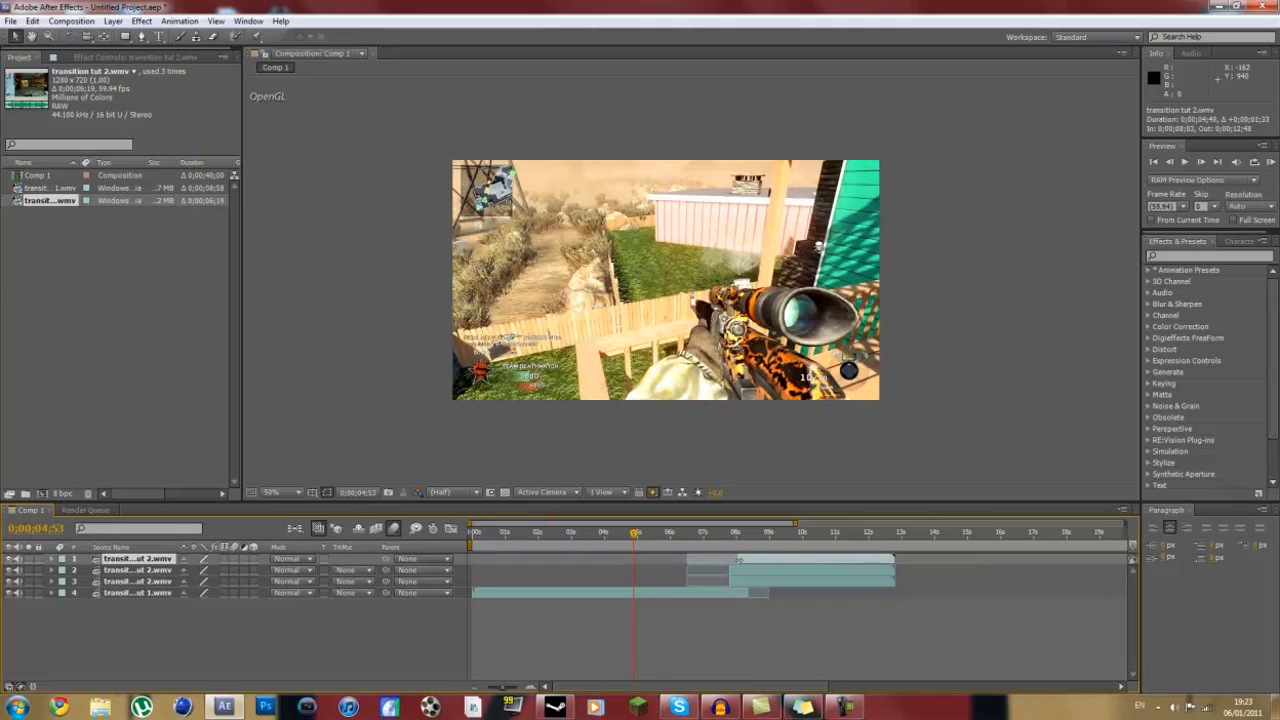
key(o)
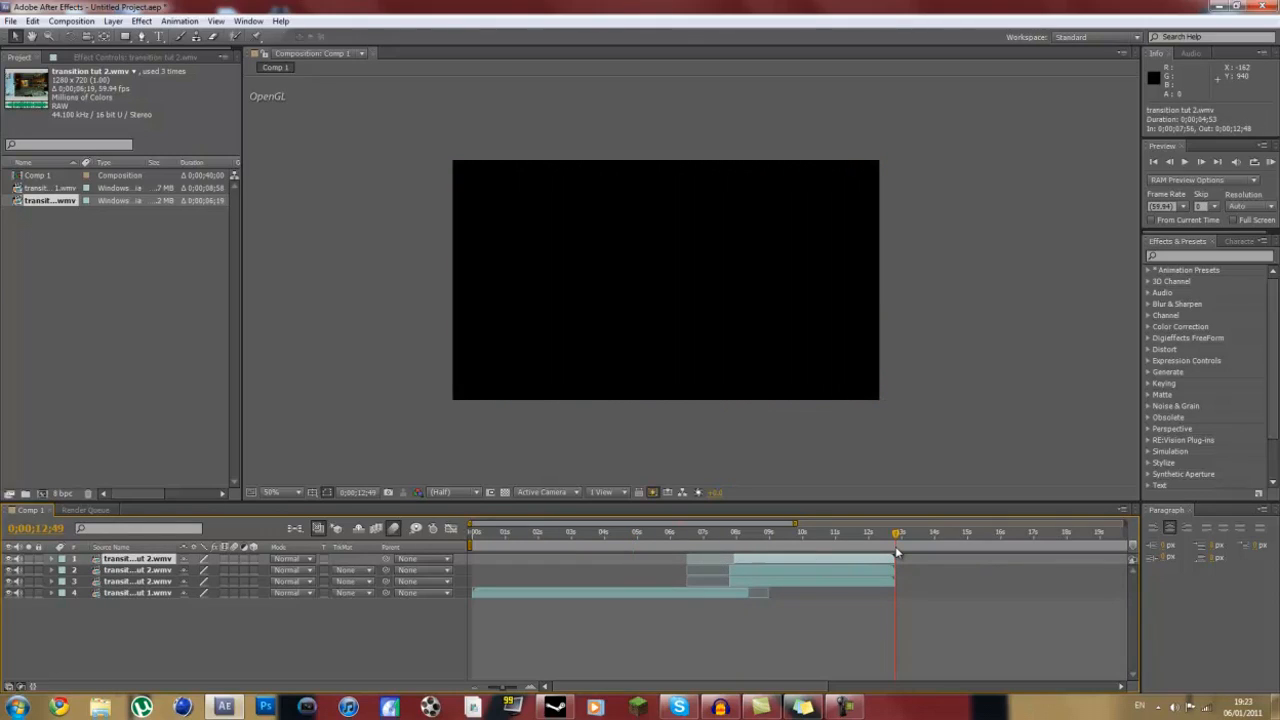
key(;)
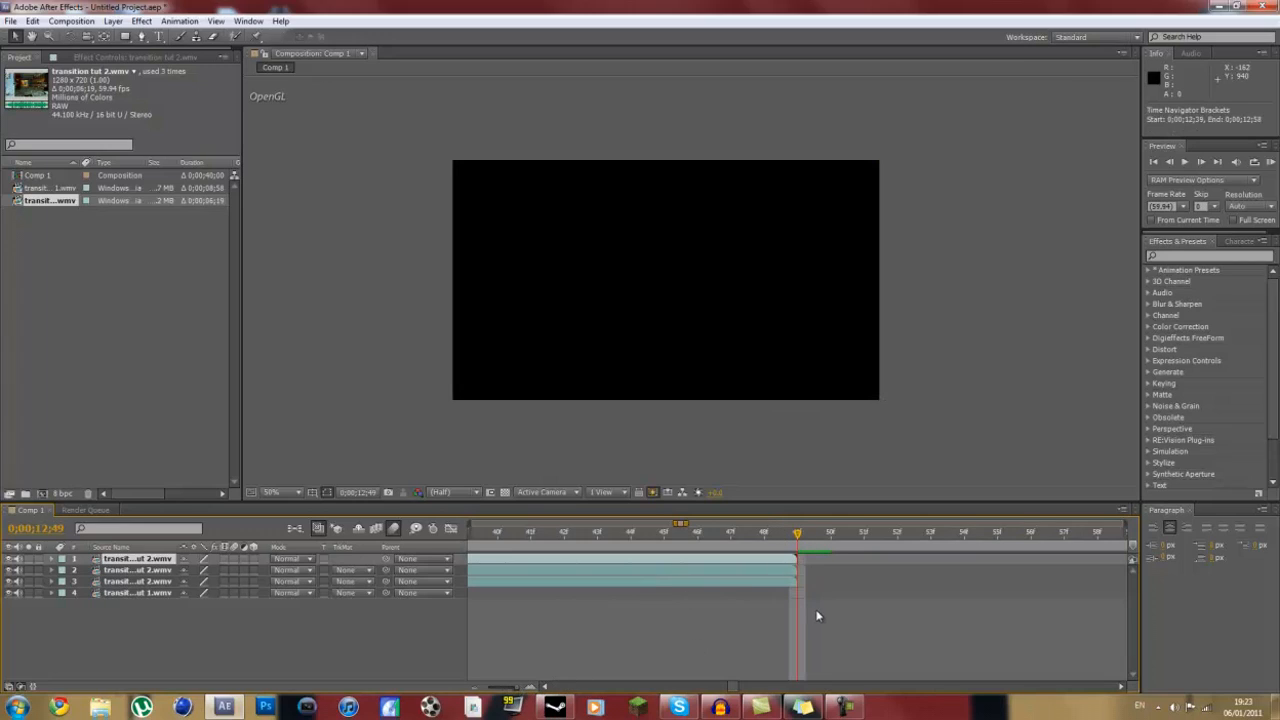
click(767, 564)
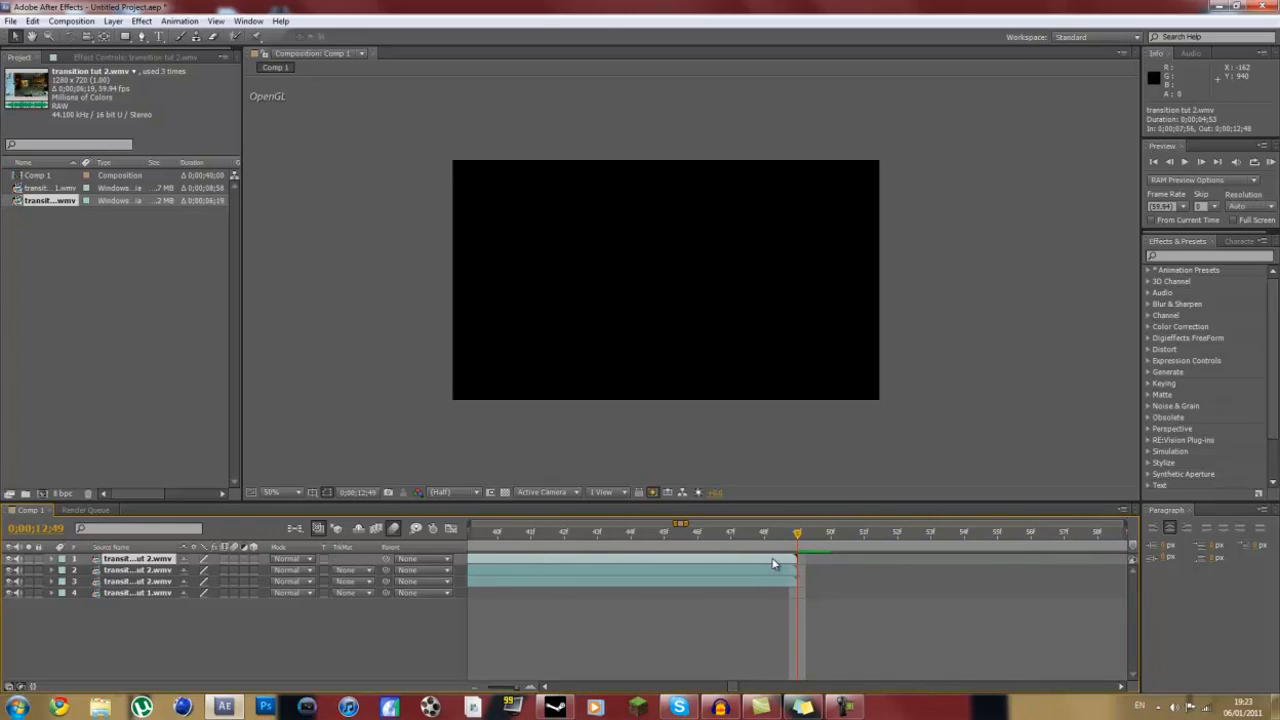
- Trim the start of the new unmasked top layer to 0;00;08;14
drag(517, 693, 502, 695)
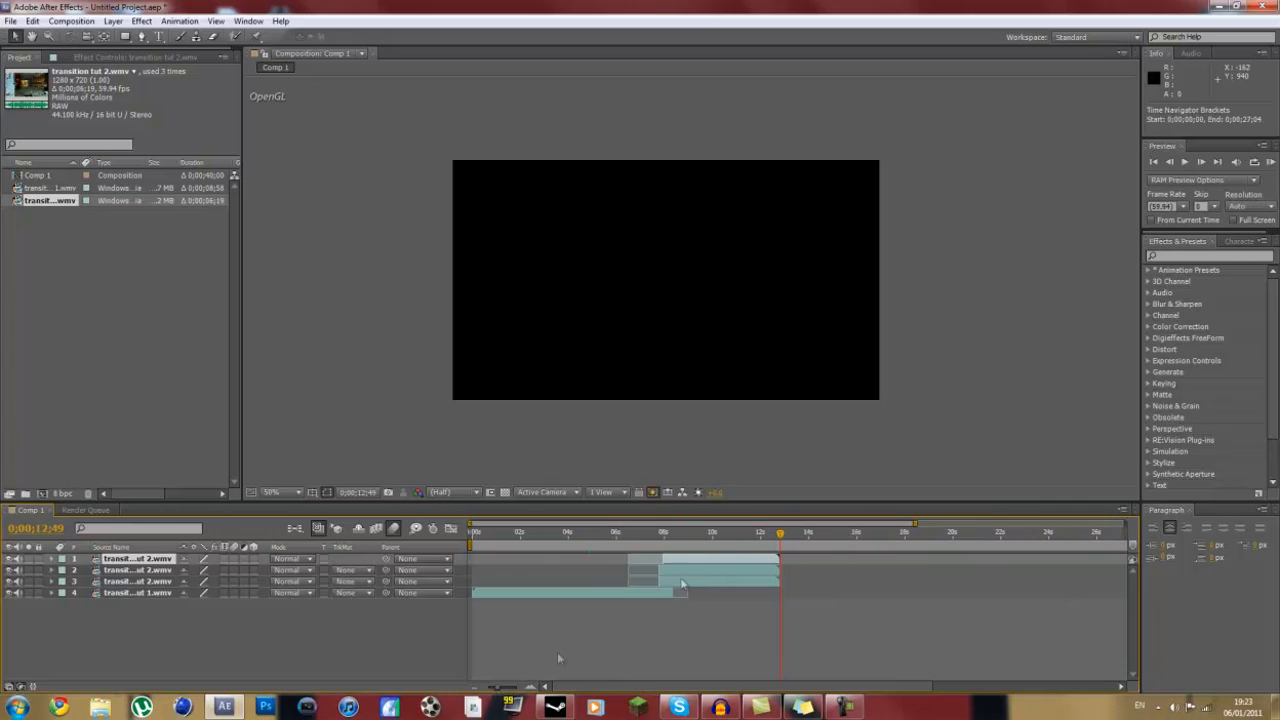
click(660, 547)
click(661, 535)
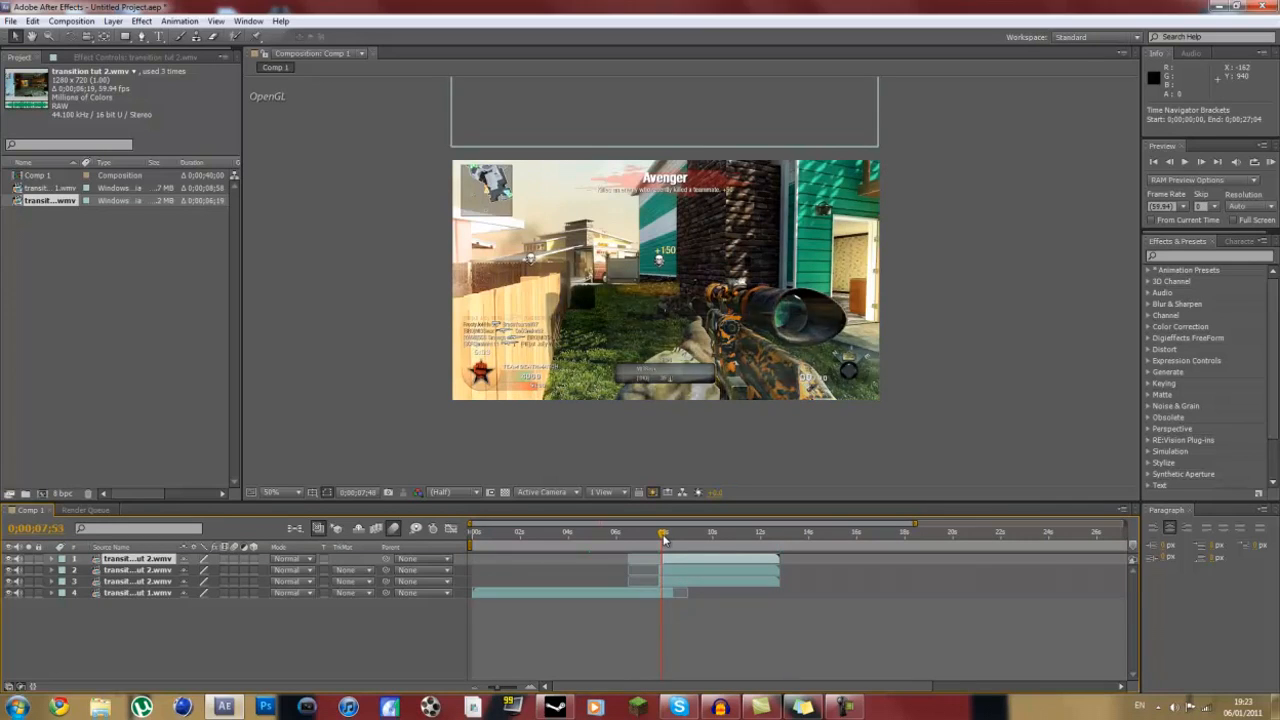
click(662, 535)
click(666, 557)
drag(663, 535, 658, 545)
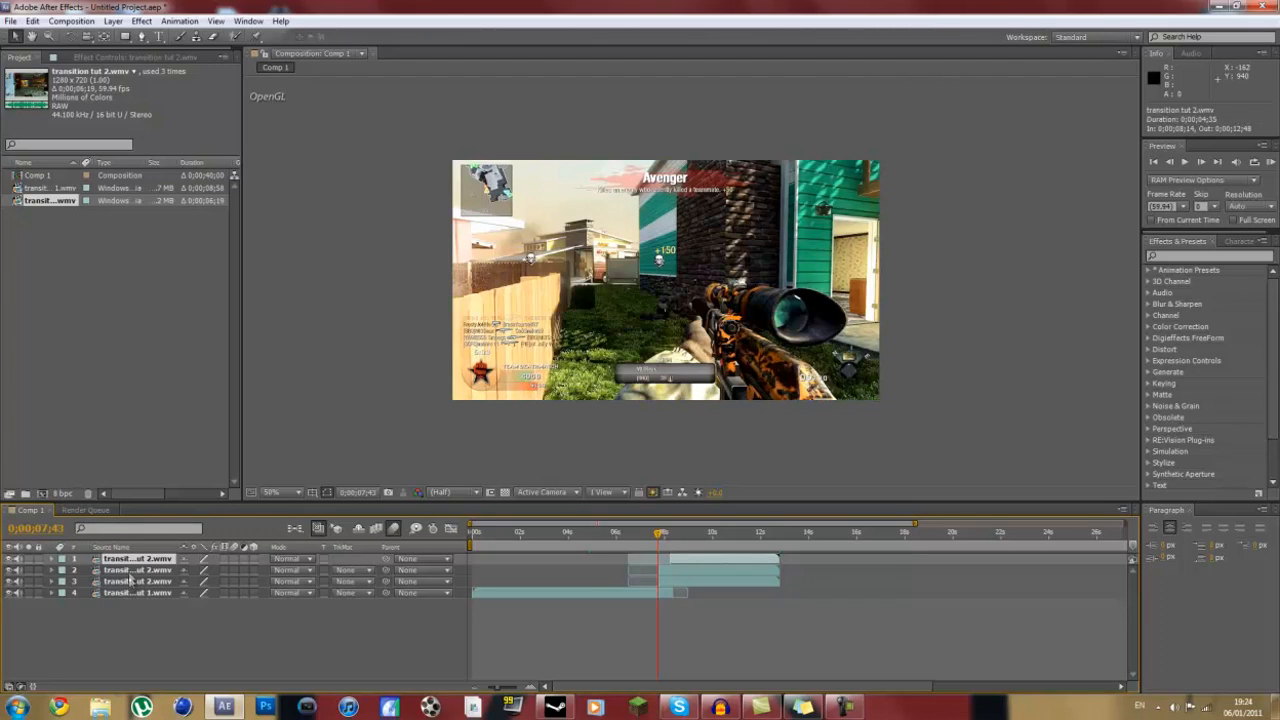
- Scrub through the composition to review the transition and the handover to the unmasked second clip
click(665, 540)
drag(666, 540, 701, 545)
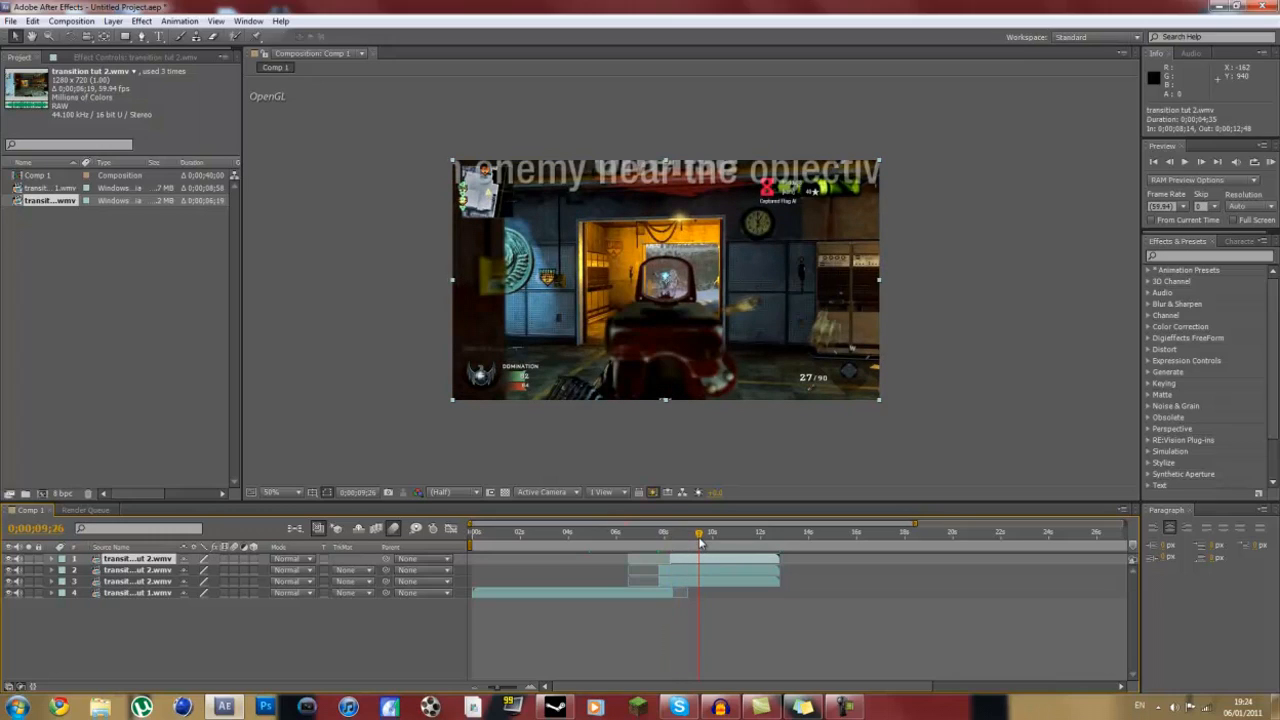
click(748, 534)
click(641, 544)
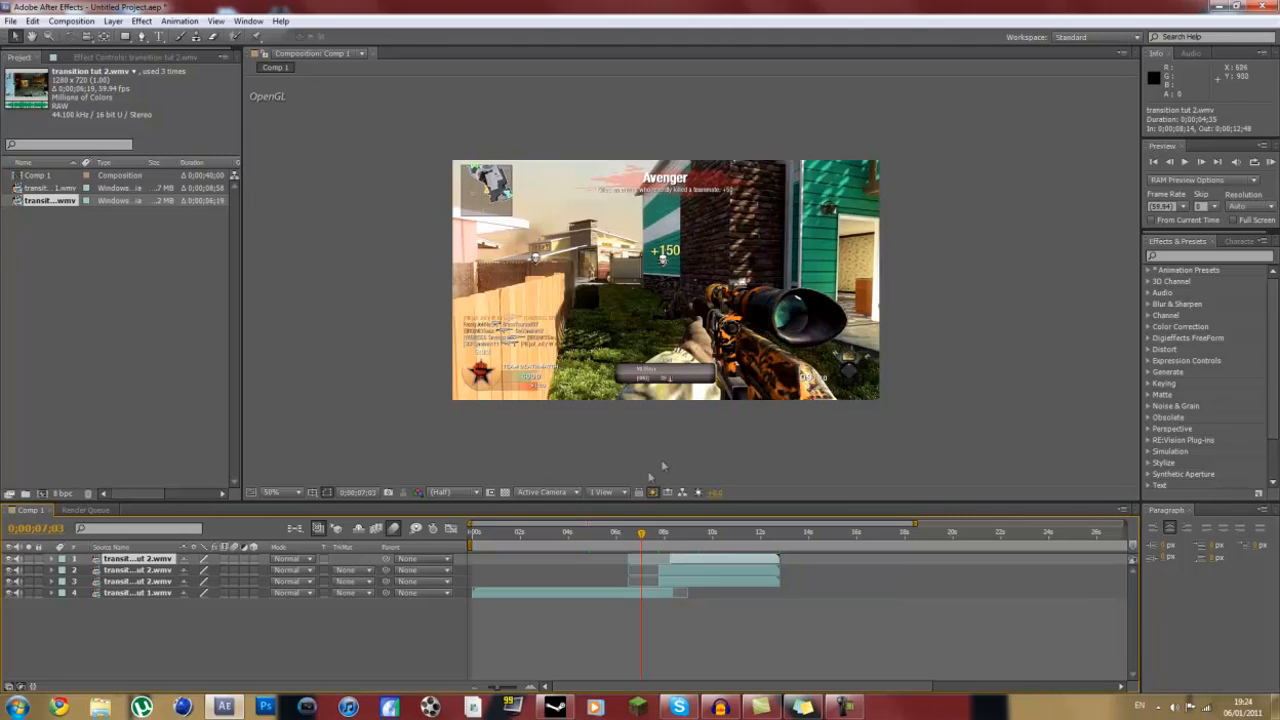
drag(657, 532, 681, 533)
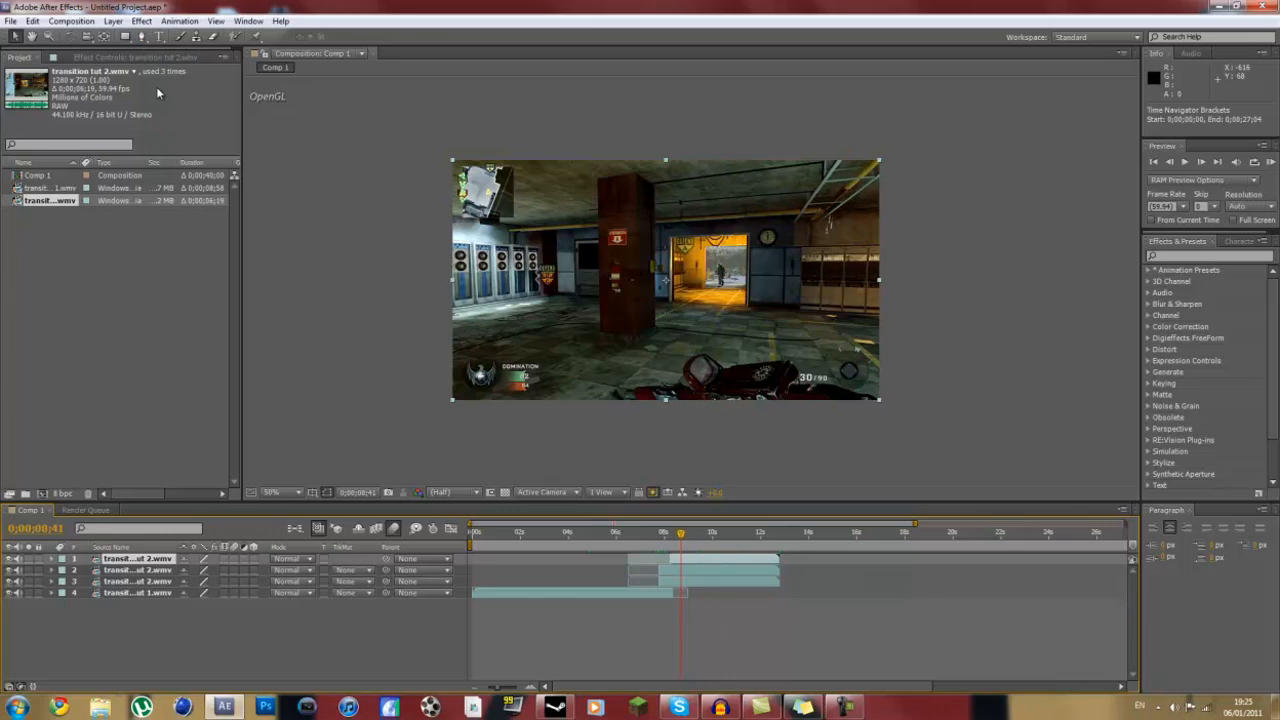
click(141, 21)
mouse_move(255, 252)
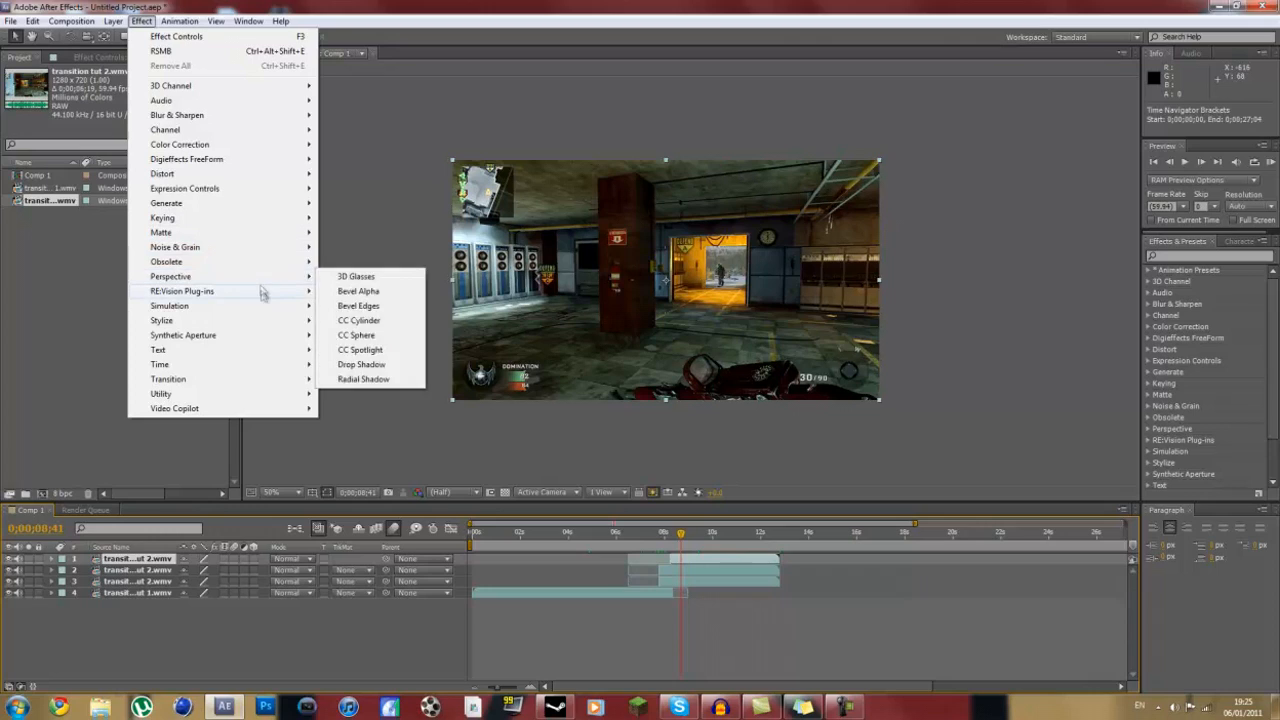
mouse_move(265, 291)
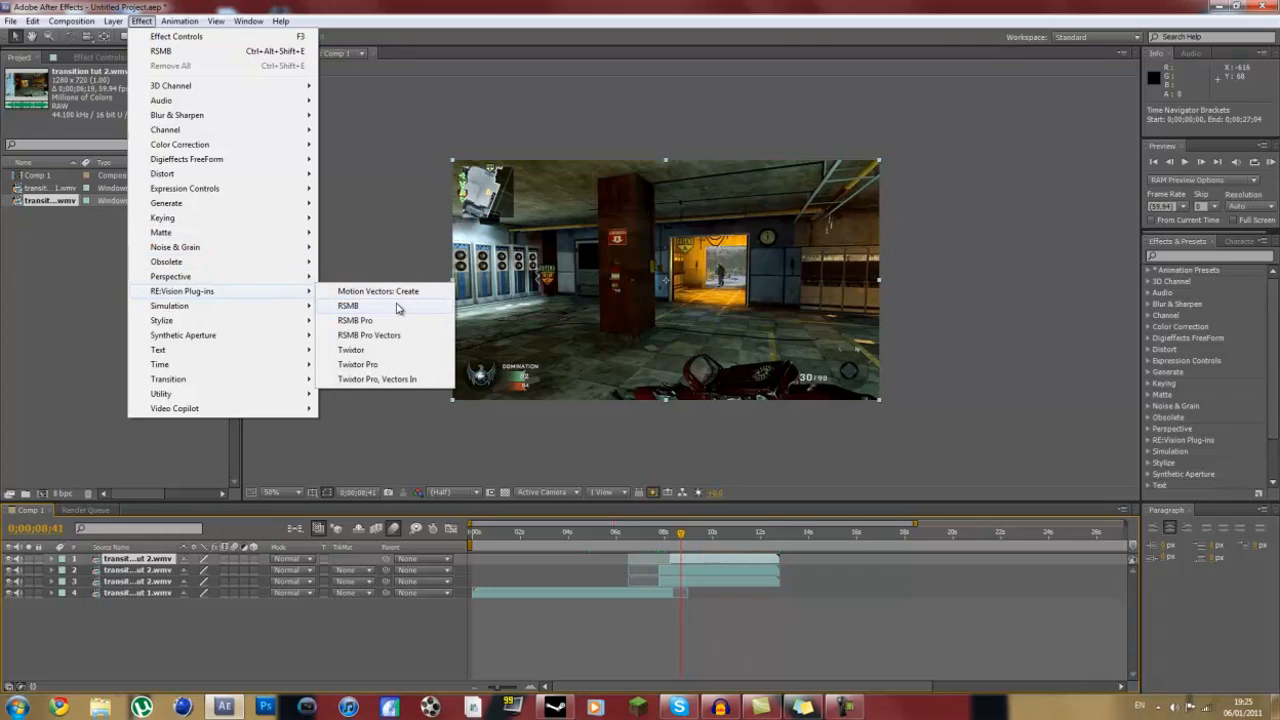
click(677, 660)
mouse_move(682, 534)
mouse_down()
mouse_move(643, 534)
mouse_move(684, 534)
mouse_up()
click(636, 534)
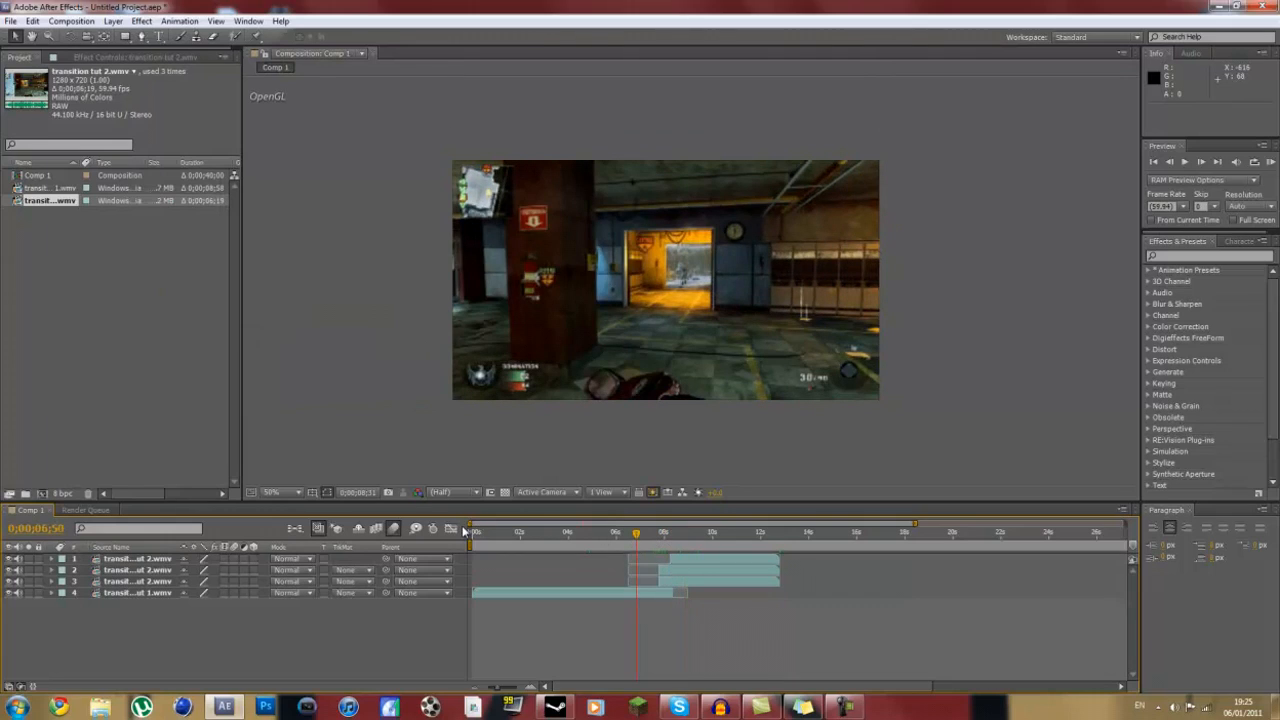
- Add Comp 1 to the render queue with QuickTime output, the H.264 codec and audio output enabled
click(71, 21)
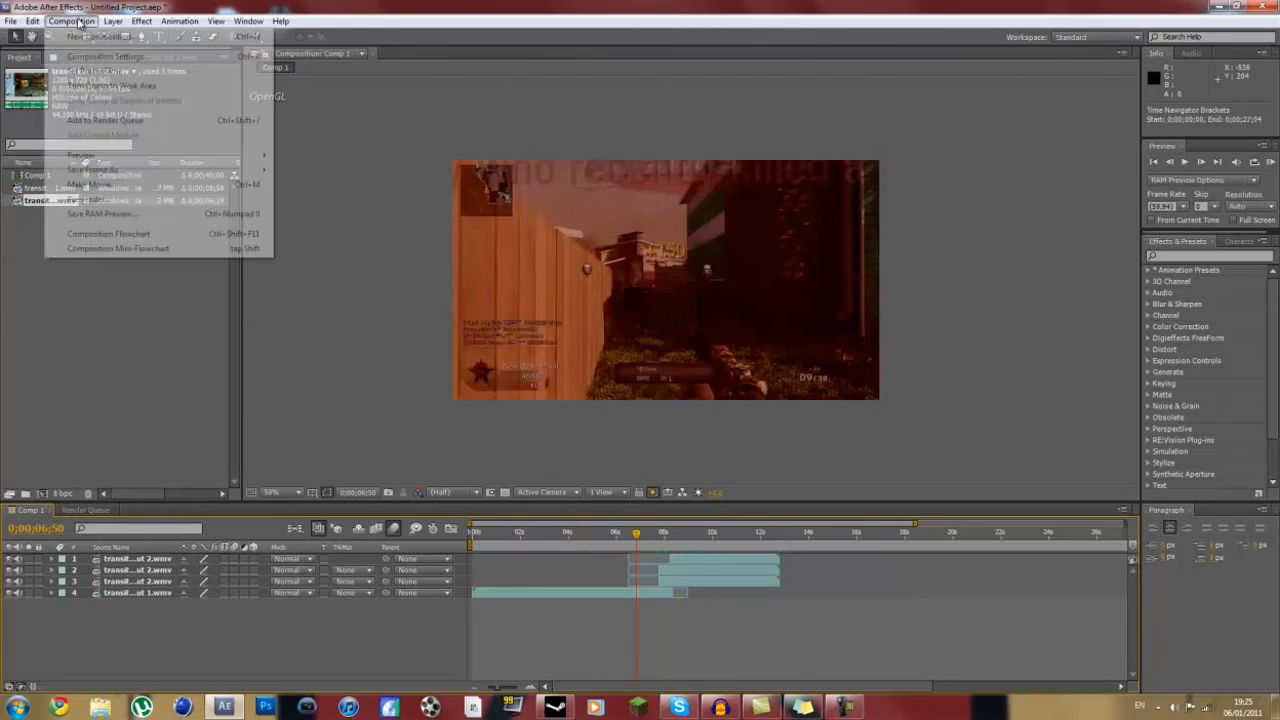
click(171, 119)
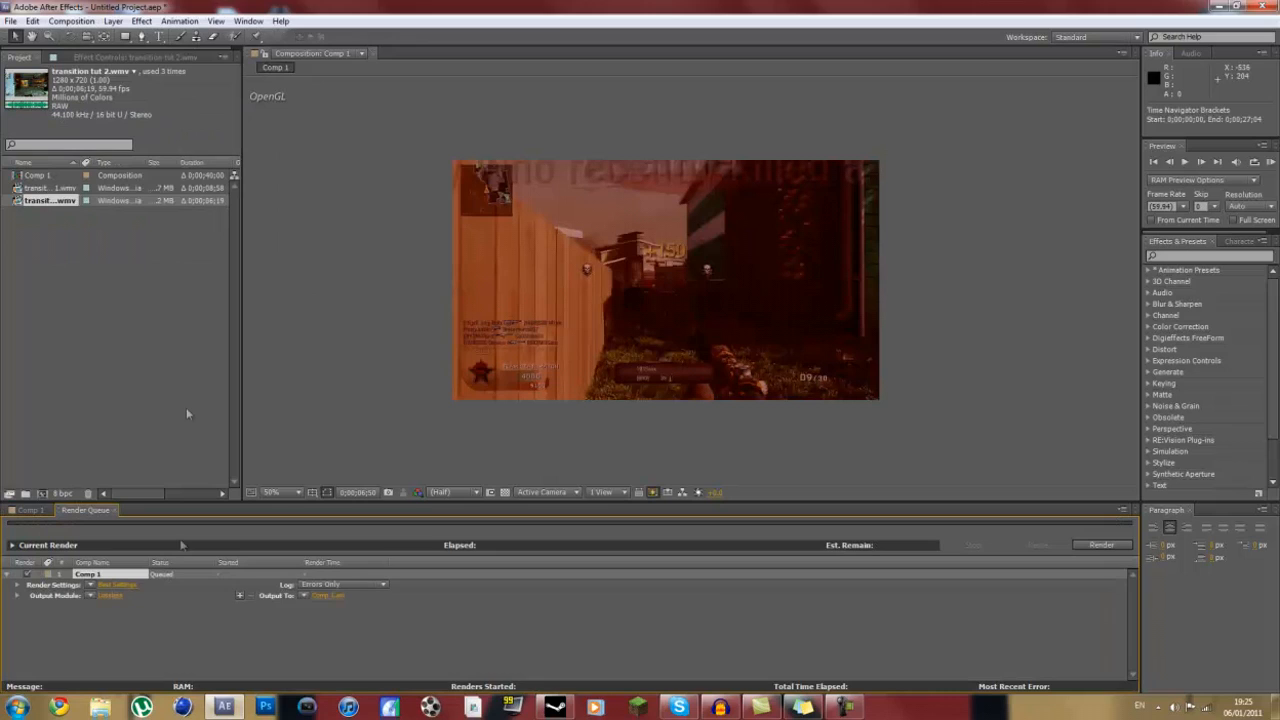
click(110, 596)
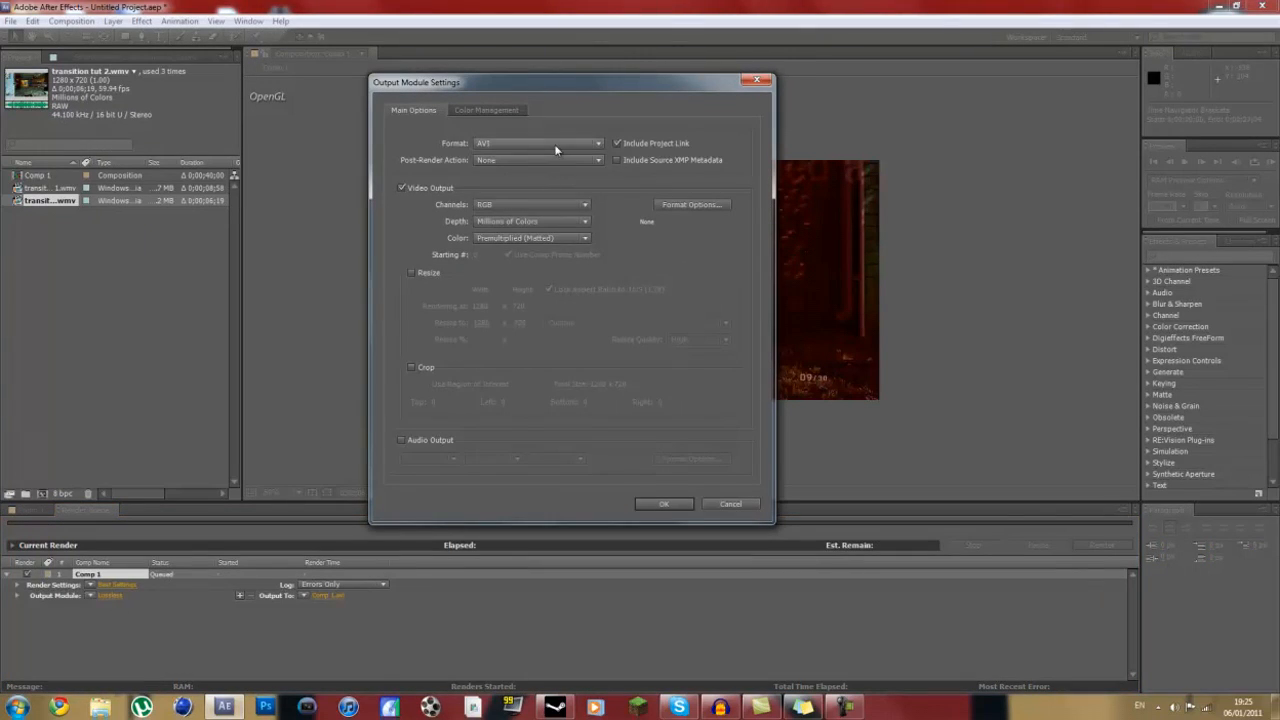
click(540, 143)
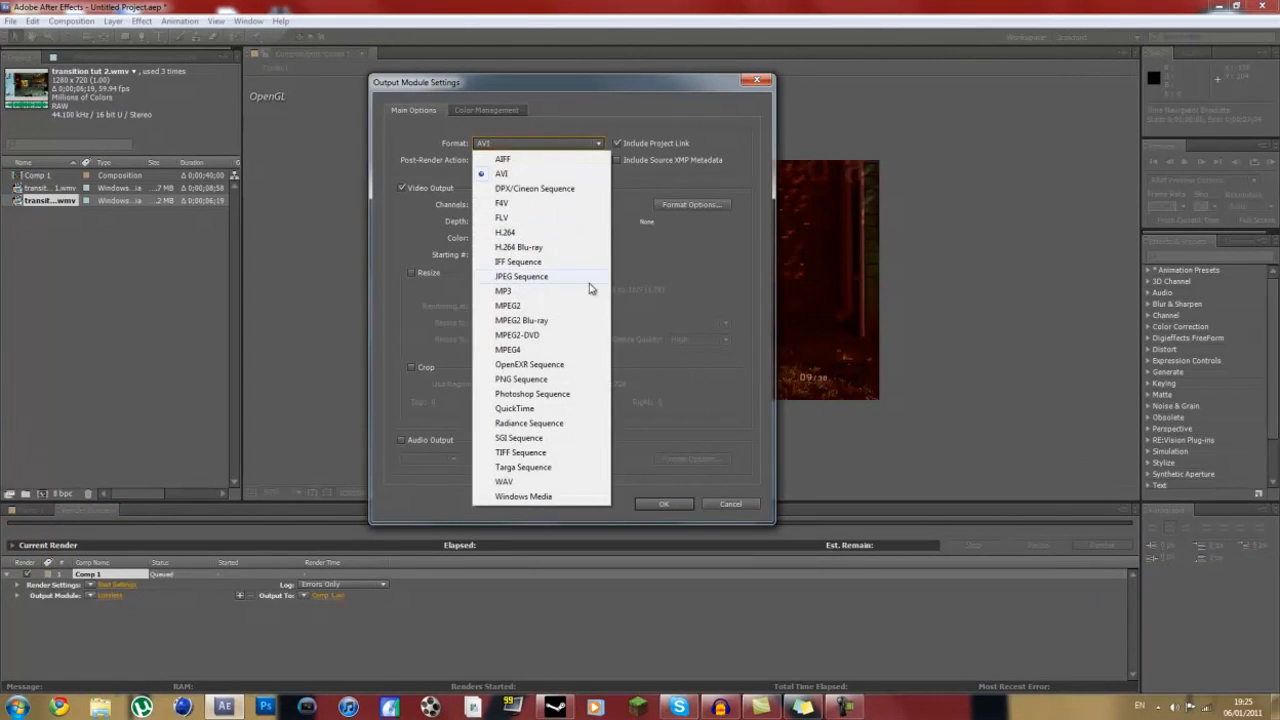
click(580, 408)
click(688, 205)
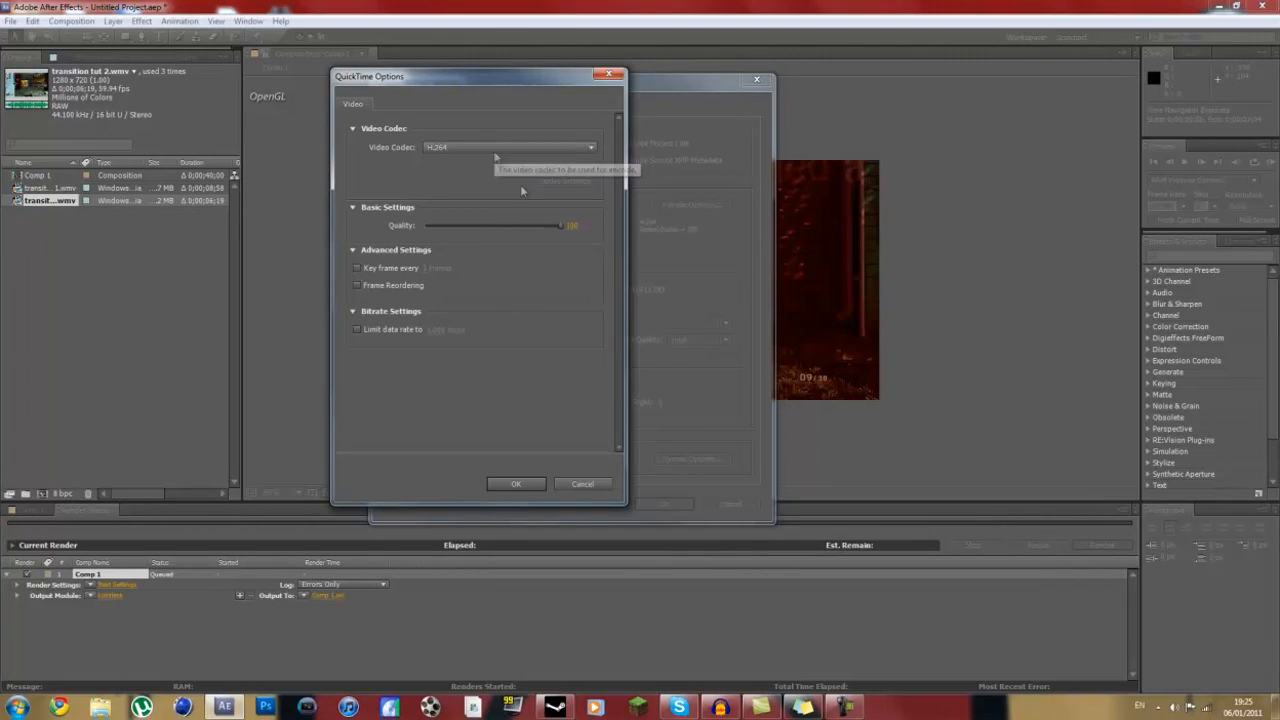
click(513, 486)
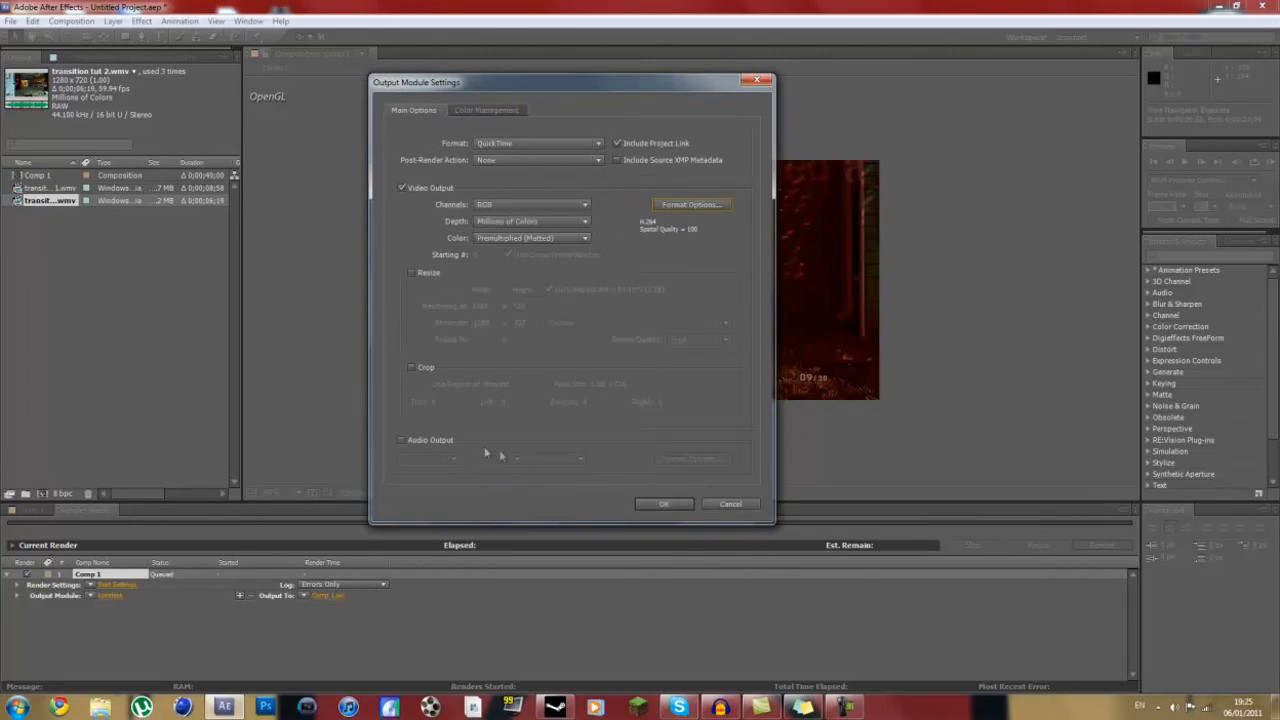
click(433, 441)
click(663, 503)
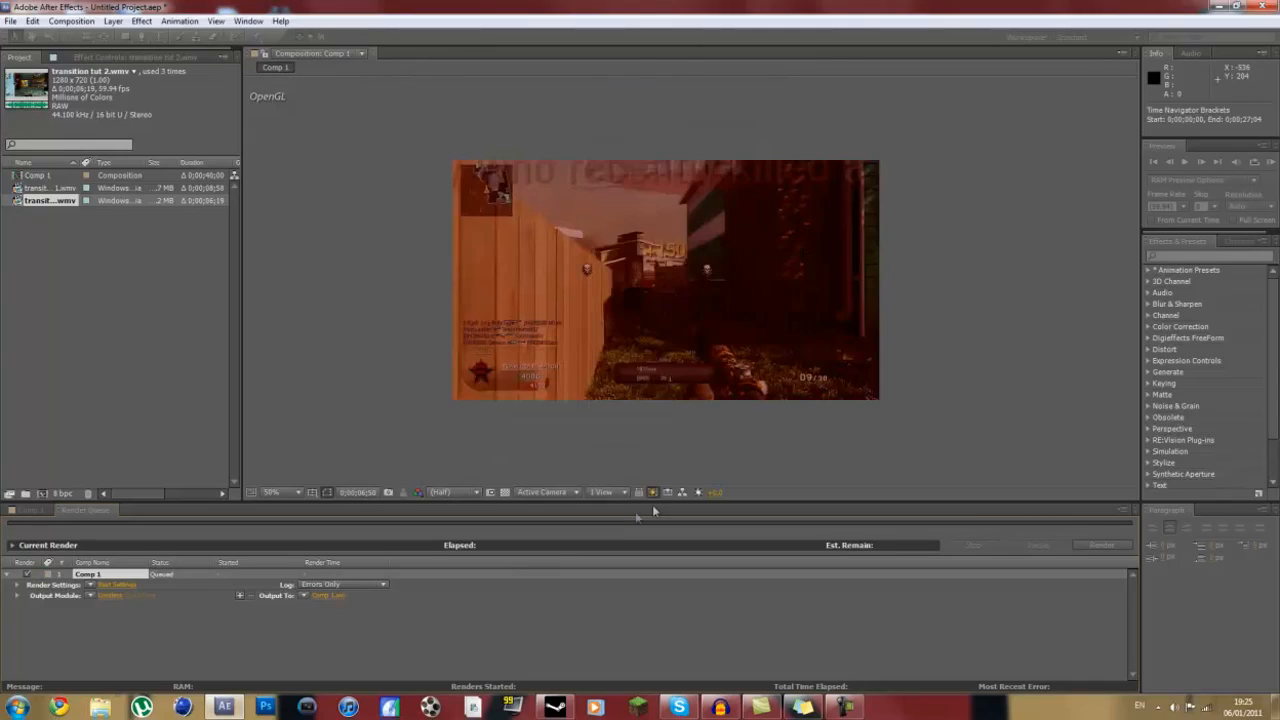
- Set the render output to whateveryouwant.mov on the desktop and render Comp 1
click(330, 595)
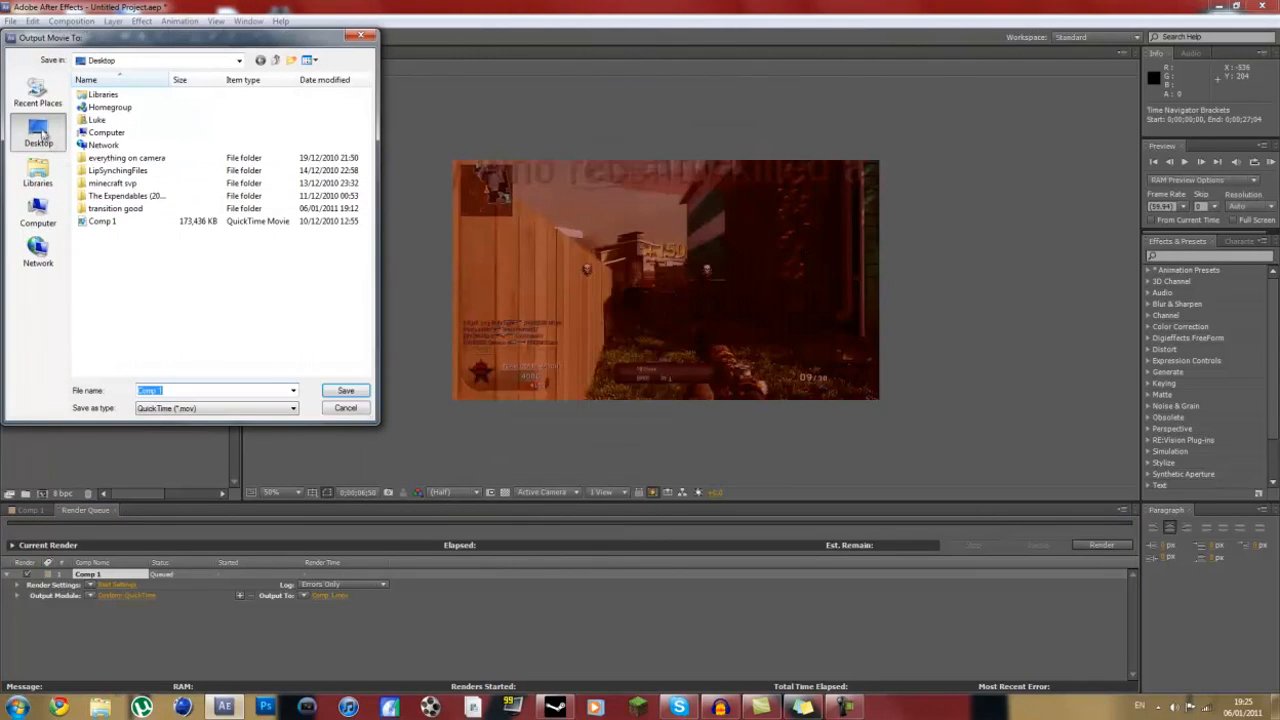
click(198, 390)
key(BackSpace)
key(BackSpace)
key(BackSpace)
key(BackSpace)
key(BackSpace)
key(BackSpace)
key(Return)
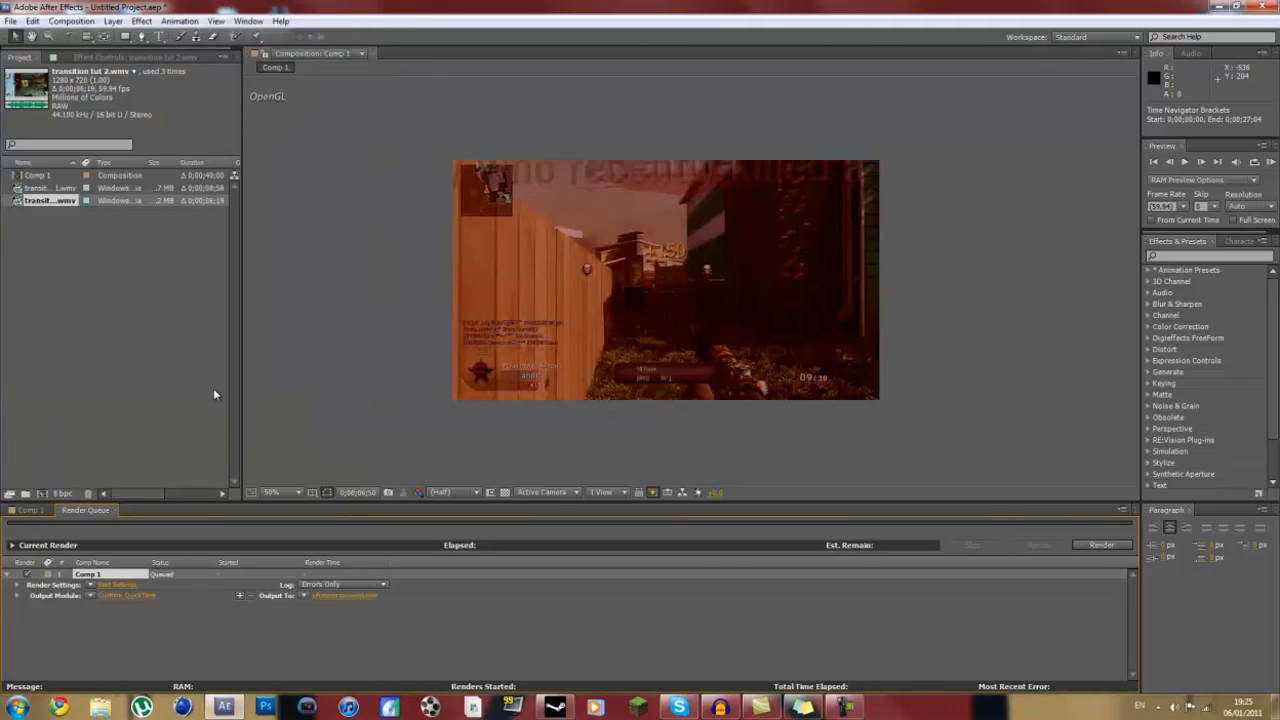
click(1101, 545)
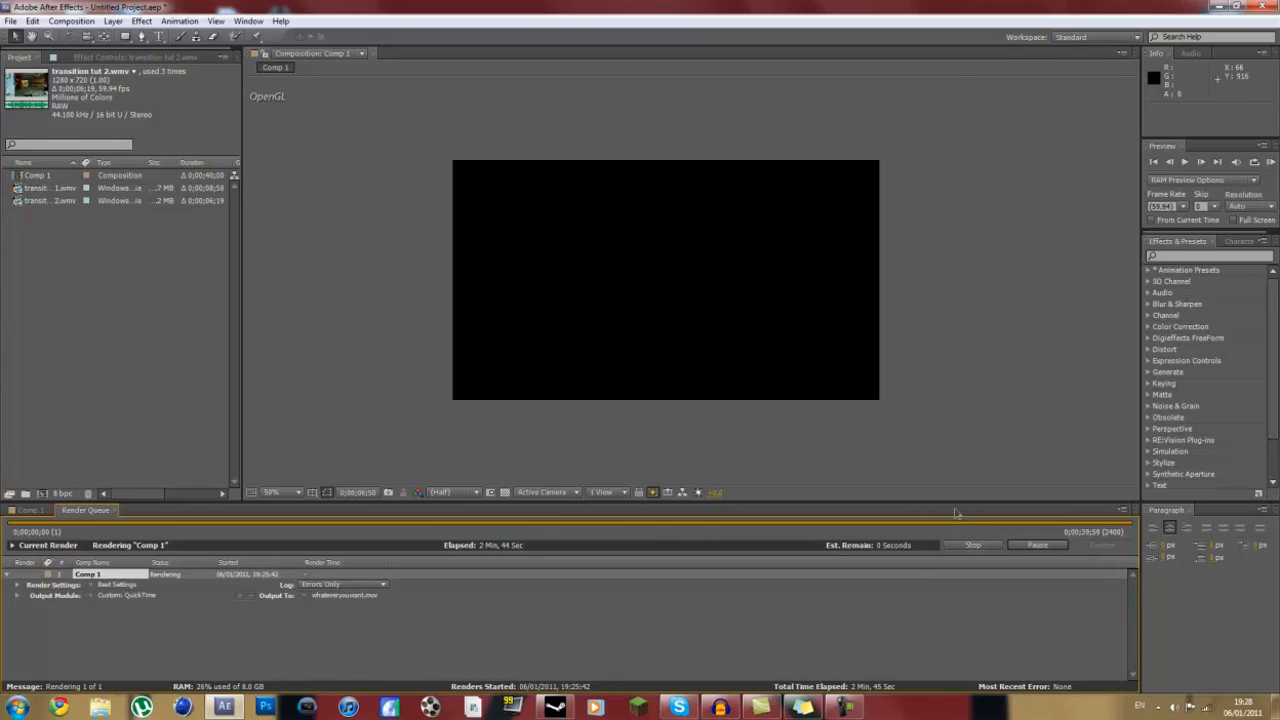
- Close After Effects without saving the project and switch to Vegas Pro 9.0
click(1258, 7)
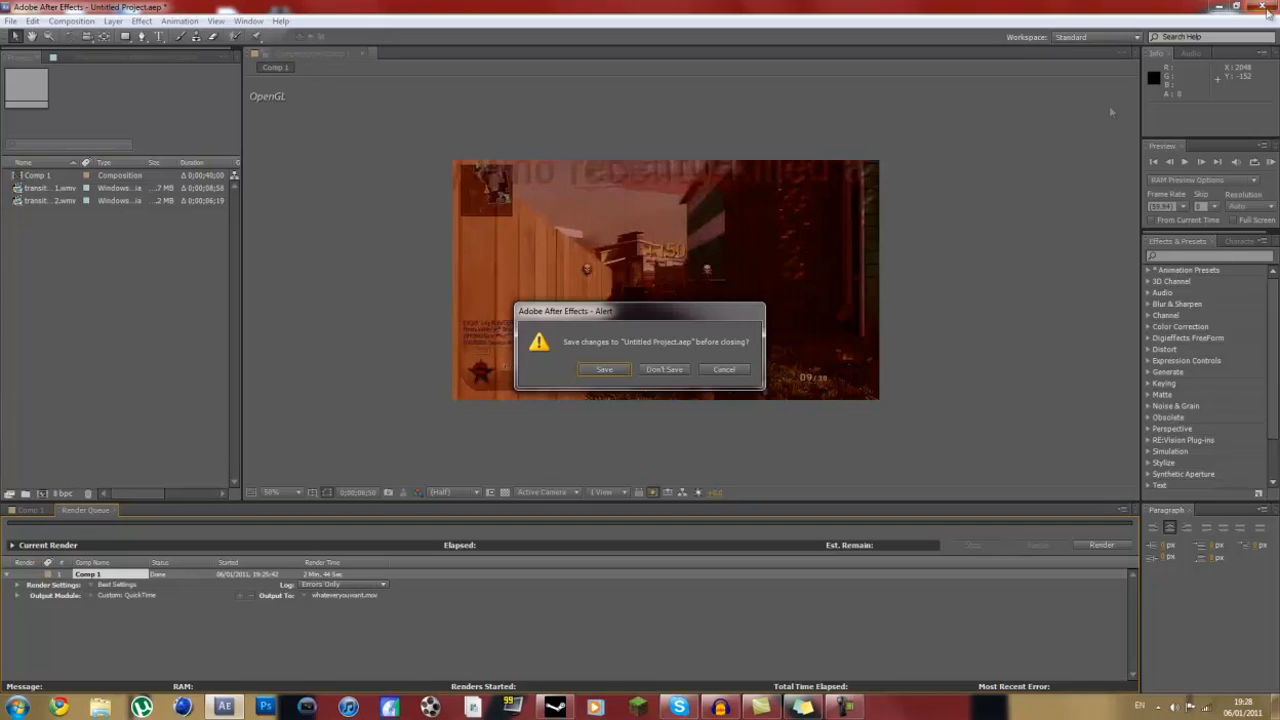
click(668, 370)
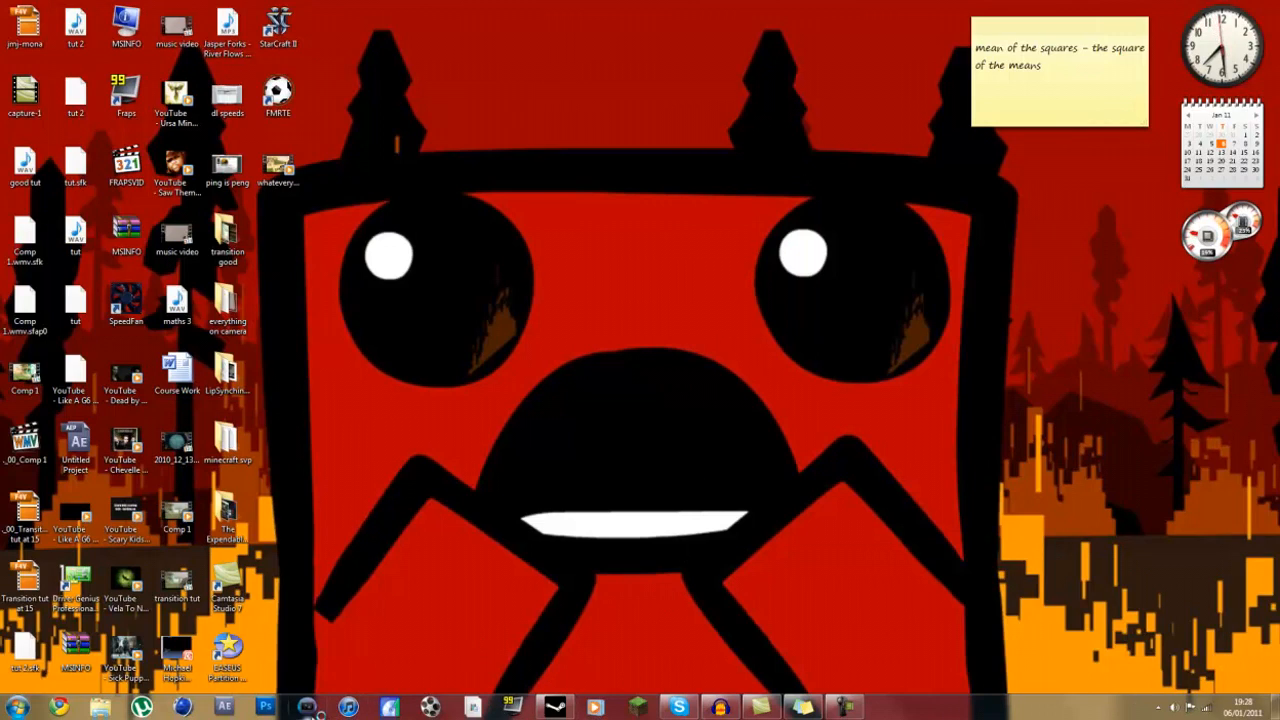
click(309, 708)
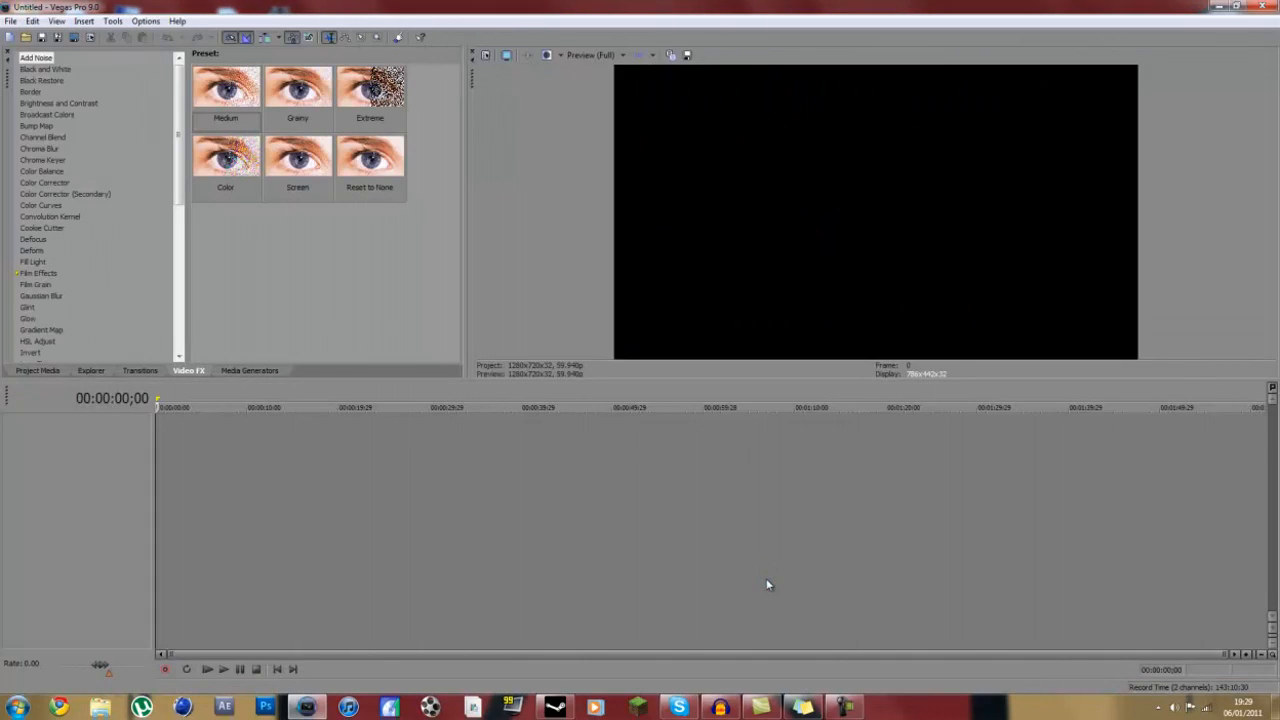
- Place the rendered whateveryouwant movie from the desktop at the start of the empty Vegas timeline
double_click(732, 7)
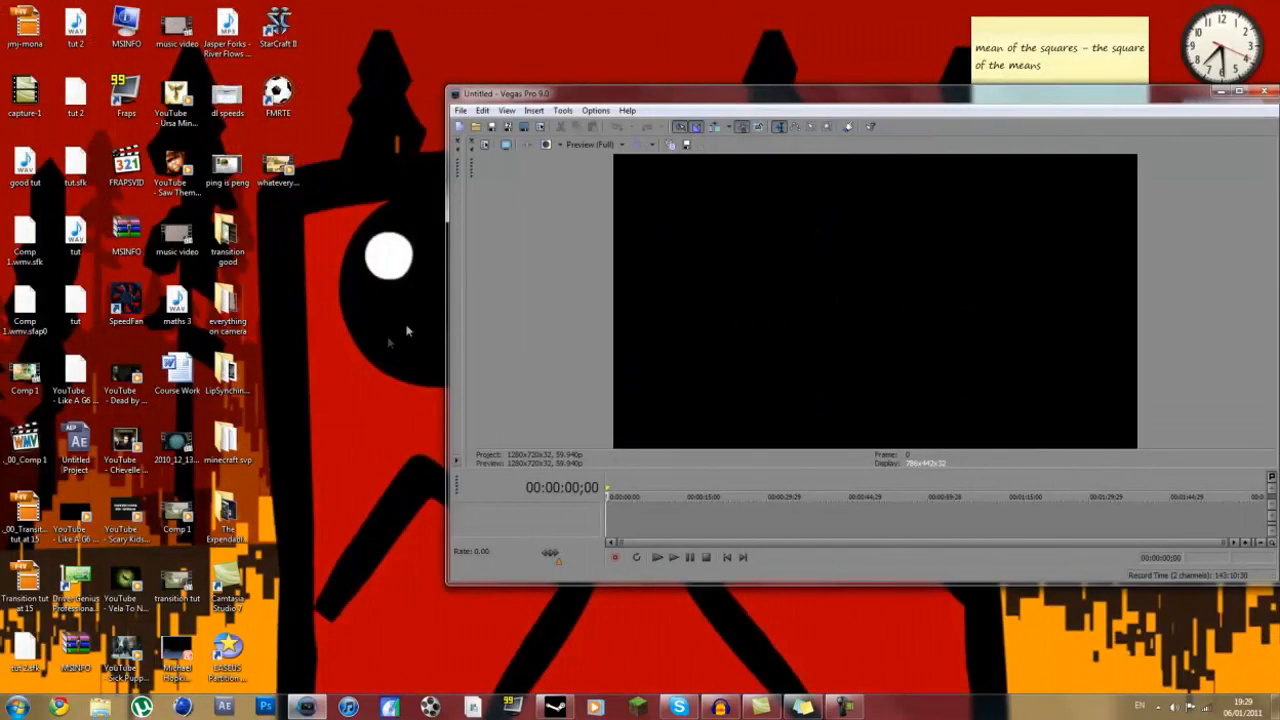
click(279, 168)
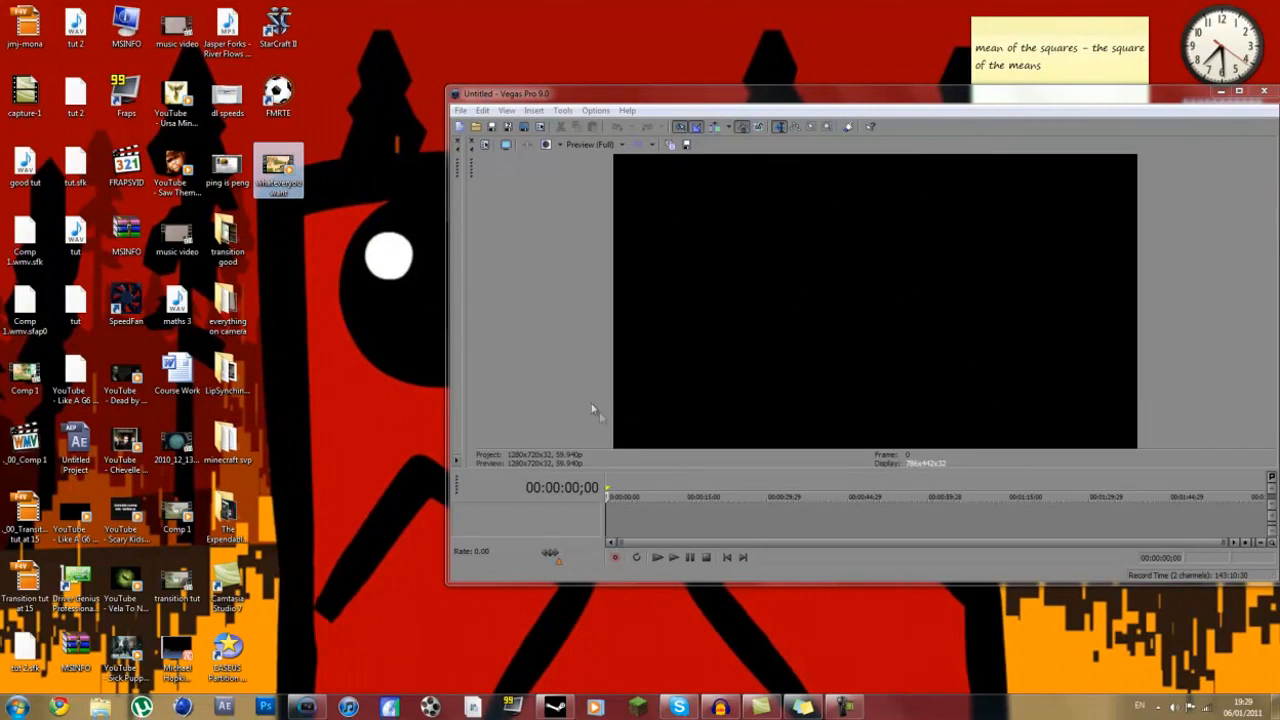
drag(628, 518, 616, 513)
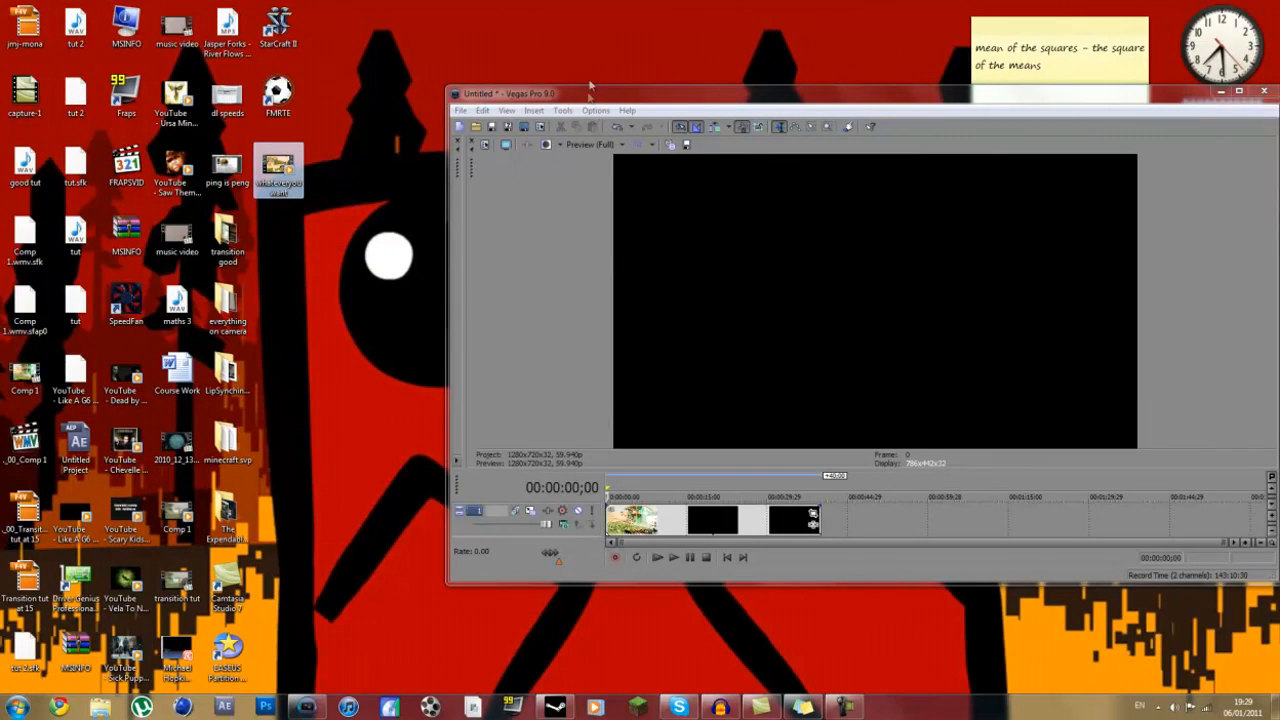
double_click(587, 93)
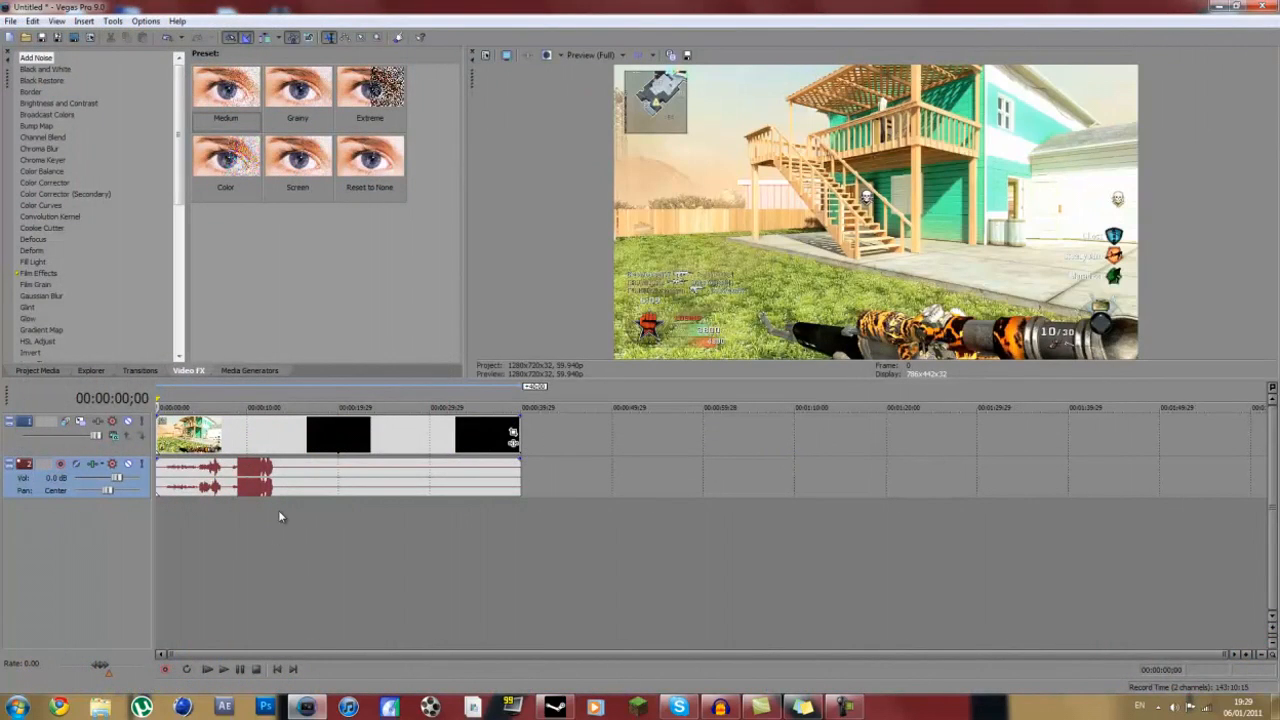
- Trim the movie's black tail to end at 00:00:12;22 and add a 2;11 fade-out and a short fade-in
click(278, 512)
click(519, 422)
drag(519, 422, 274, 442)
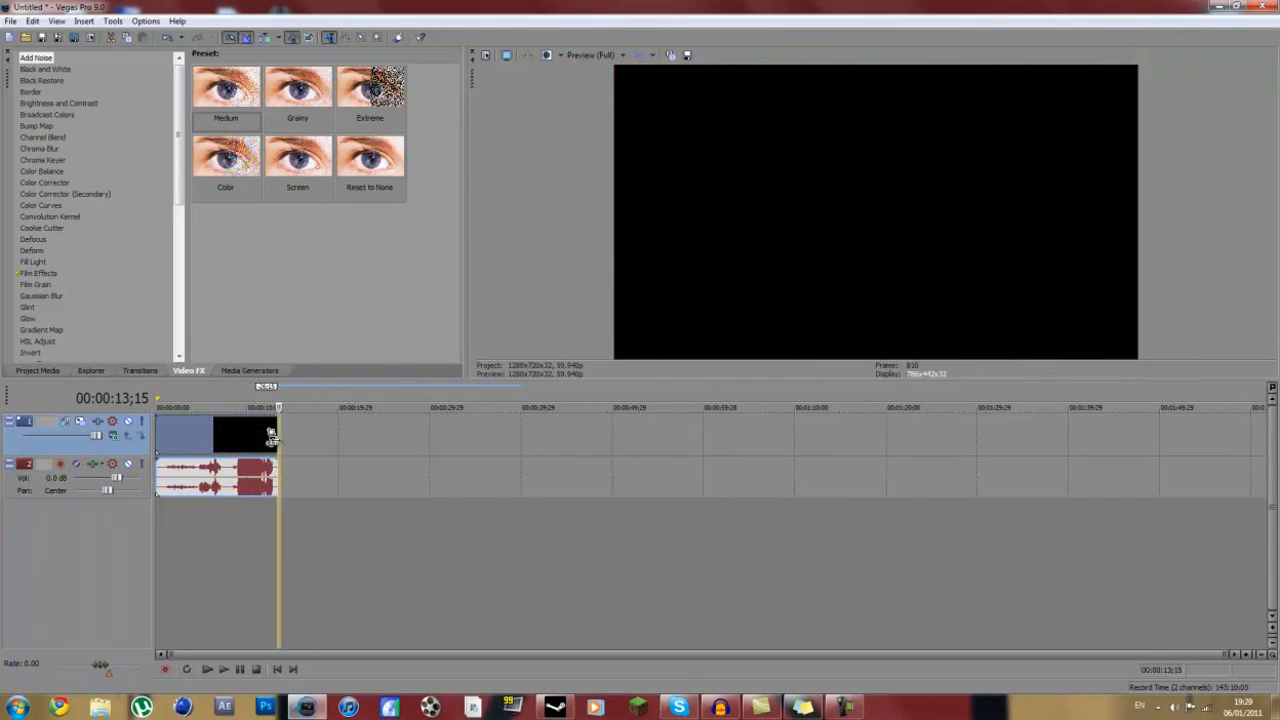
scroll(271, 535, up, 4)
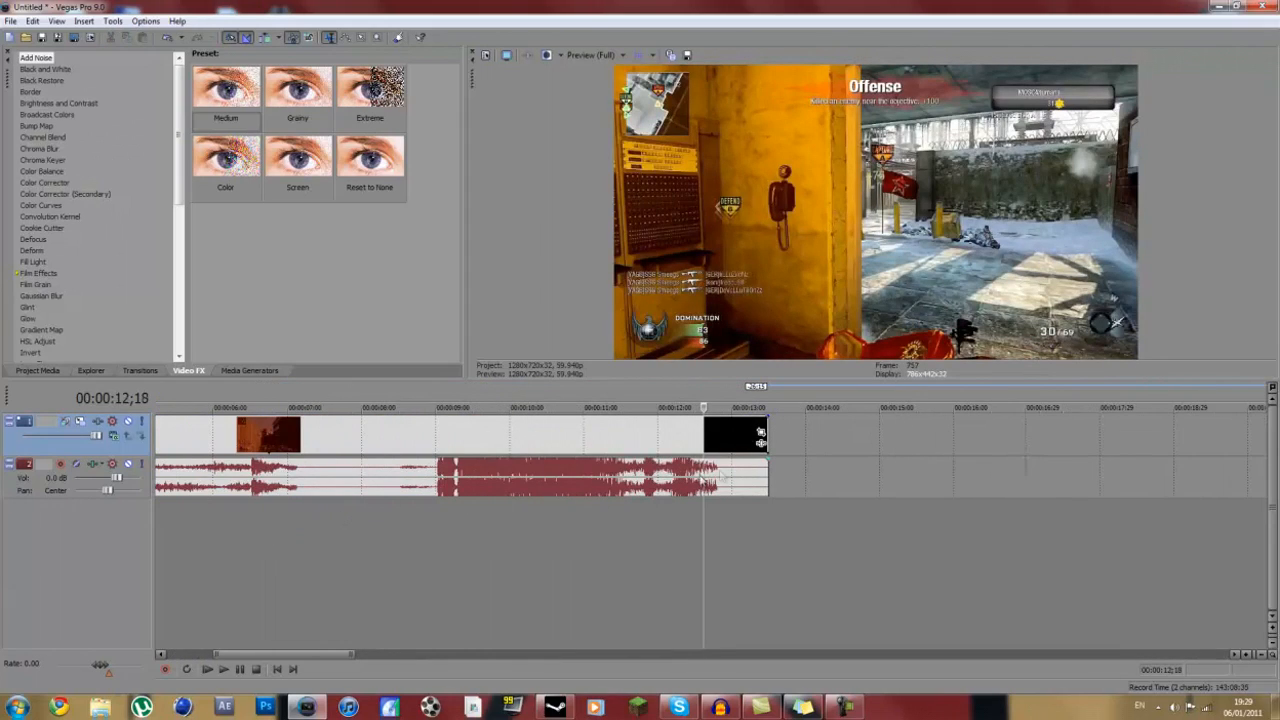
drag(768, 434, 711, 433)
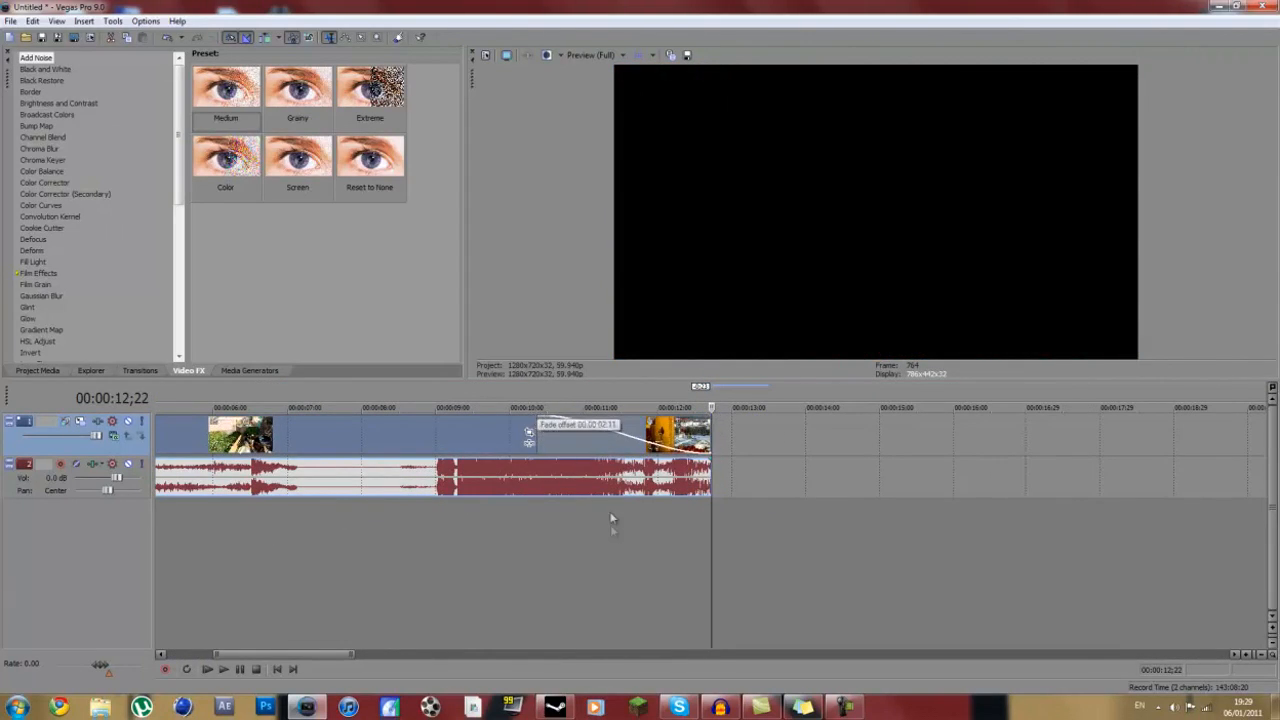
click(611, 525)
scroll(611, 525, down, 6)
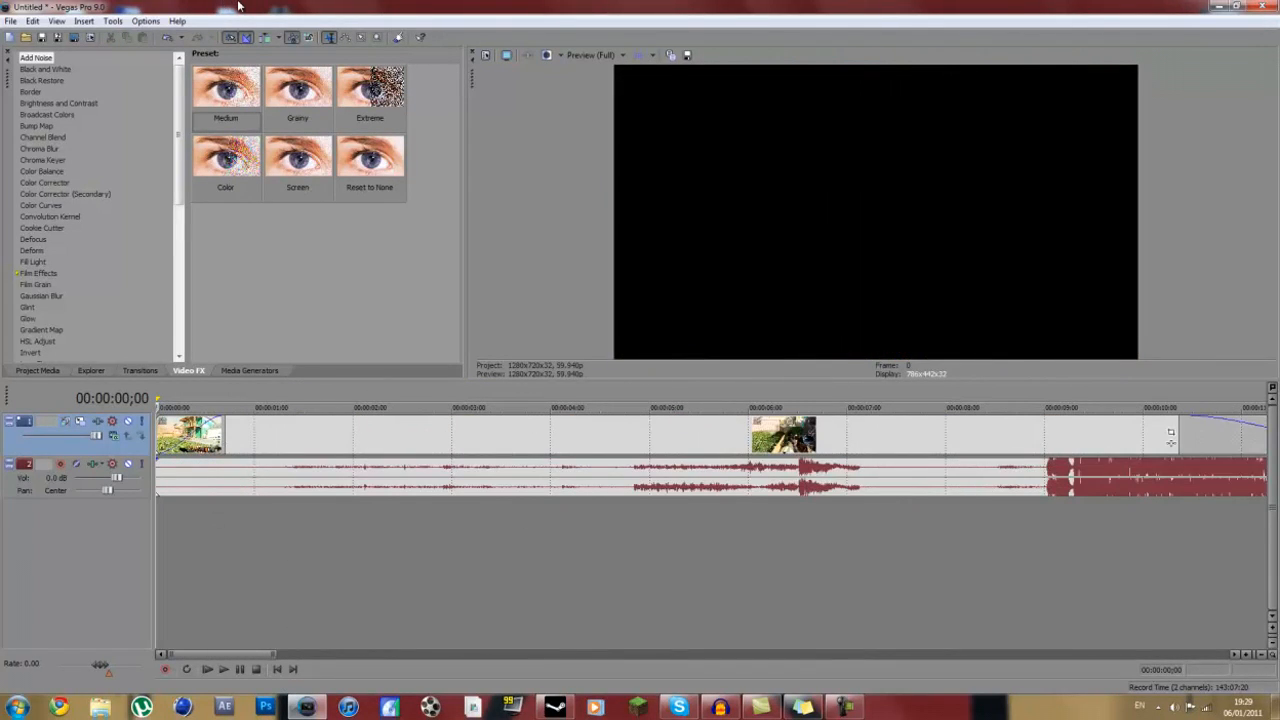
- Place the desktop song "YouTube - Like A G6" on a new audio track at the start of the timeline
double_click(238, 6)
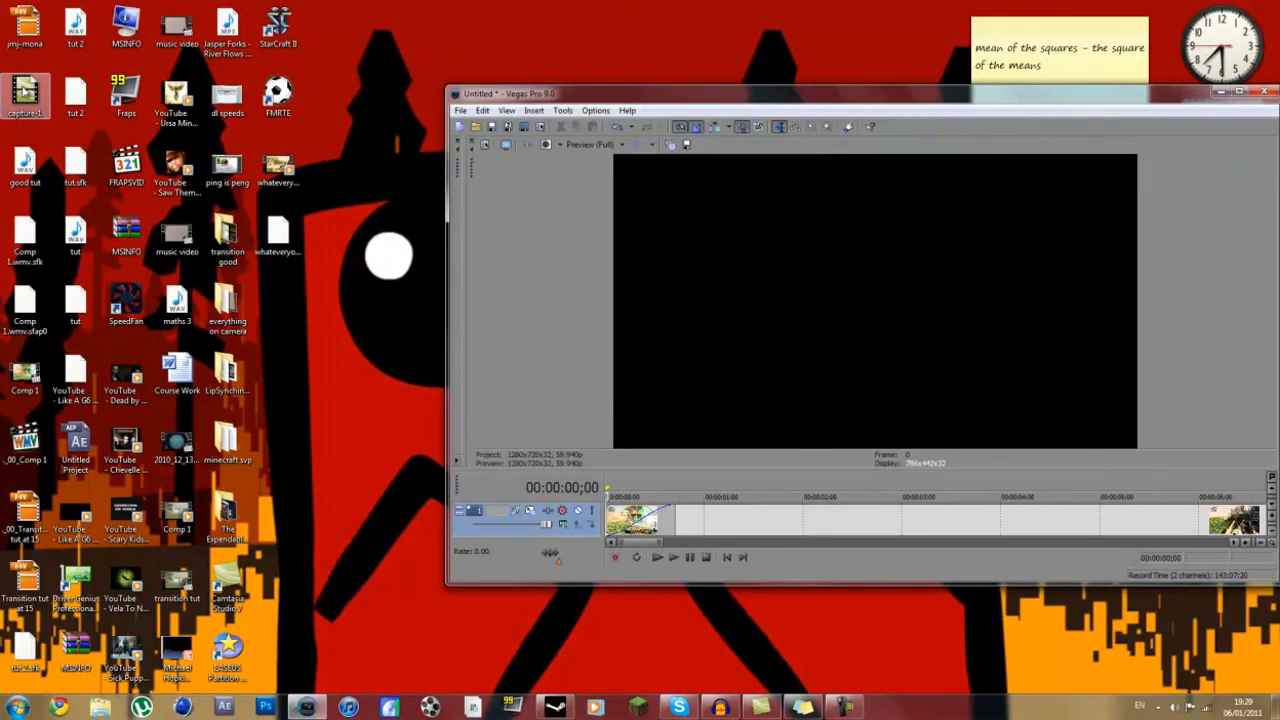
click(75, 518)
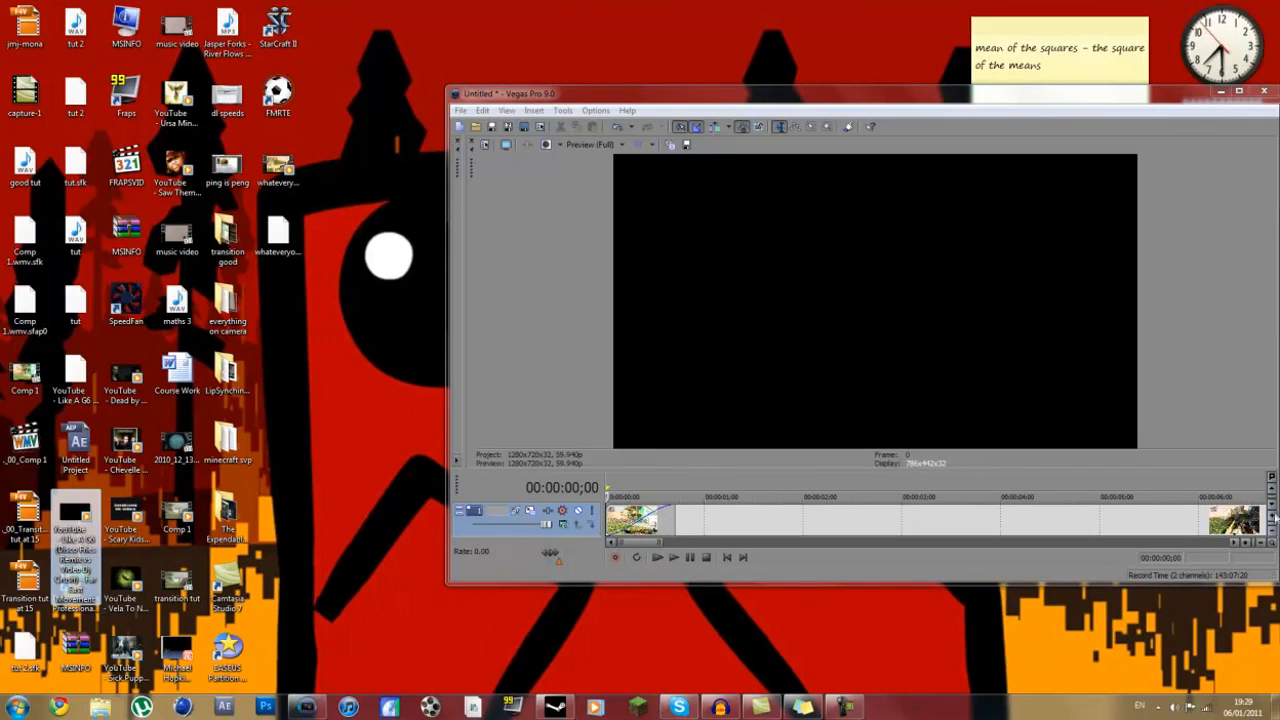
drag(915, 97, 915, 2)
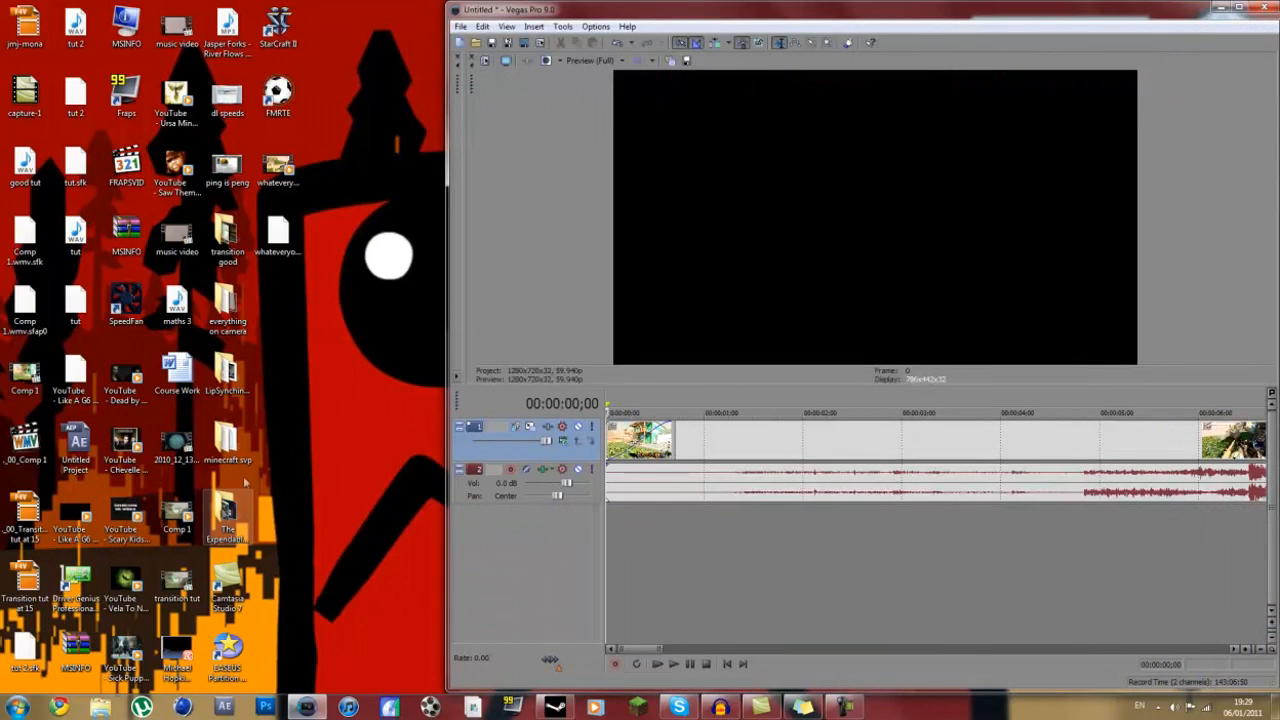
click(76, 530)
drag(76, 530, 612, 518)
drag(563, 14, 565, 36)
double_click(581, 93)
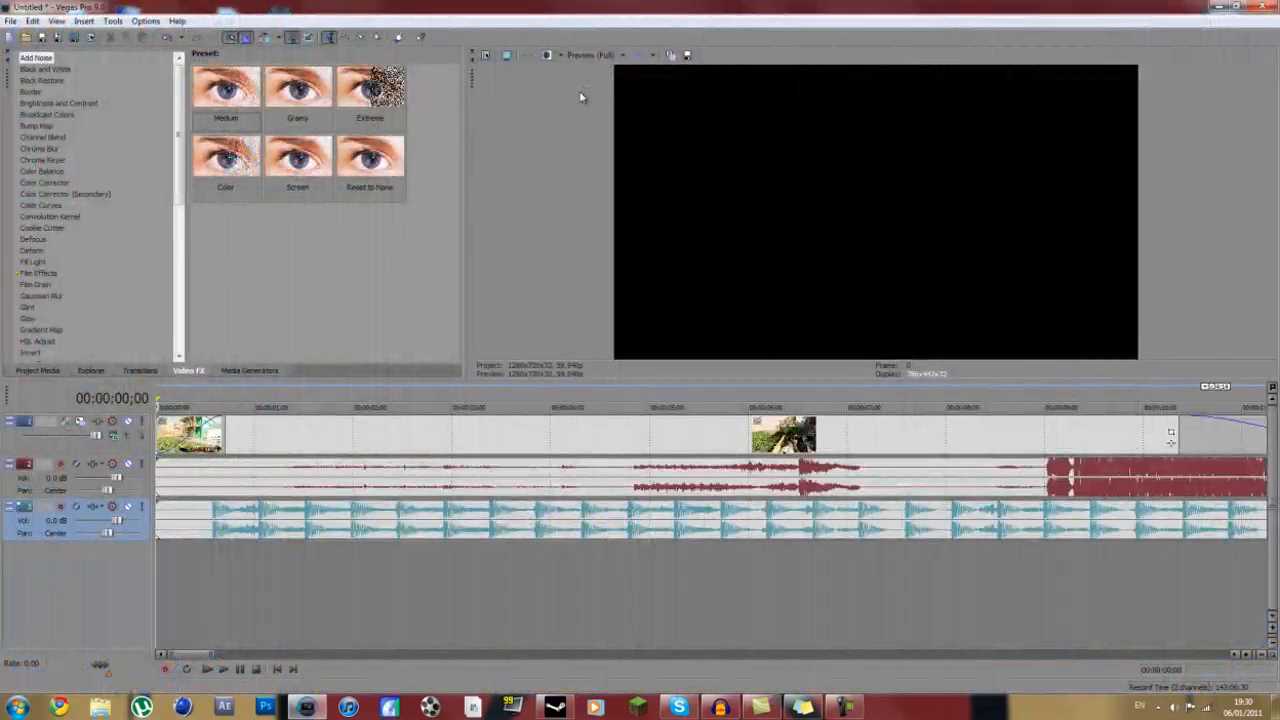
- Trim about 3:30 off the song's beginning and move the remaining part to the start of the timeline
click(668, 562)
scroll(668, 562, down, 15)
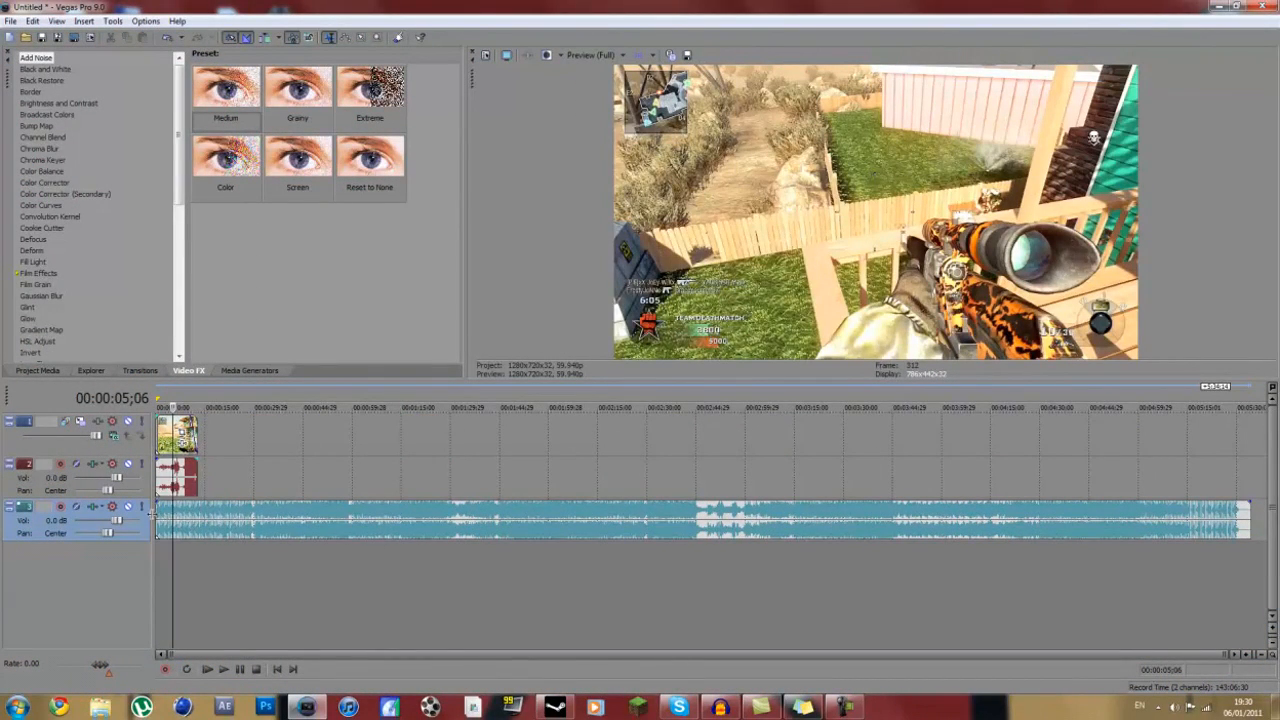
drag(158, 515, 850, 518)
drag(915, 519, 183, 545)
- Examine the masked transition frame by frame around 00:00:08;04 and play the movie up to its fade-out
click(182, 558)
scroll(182, 558, up, 3)
scroll(182, 556, up, 5)
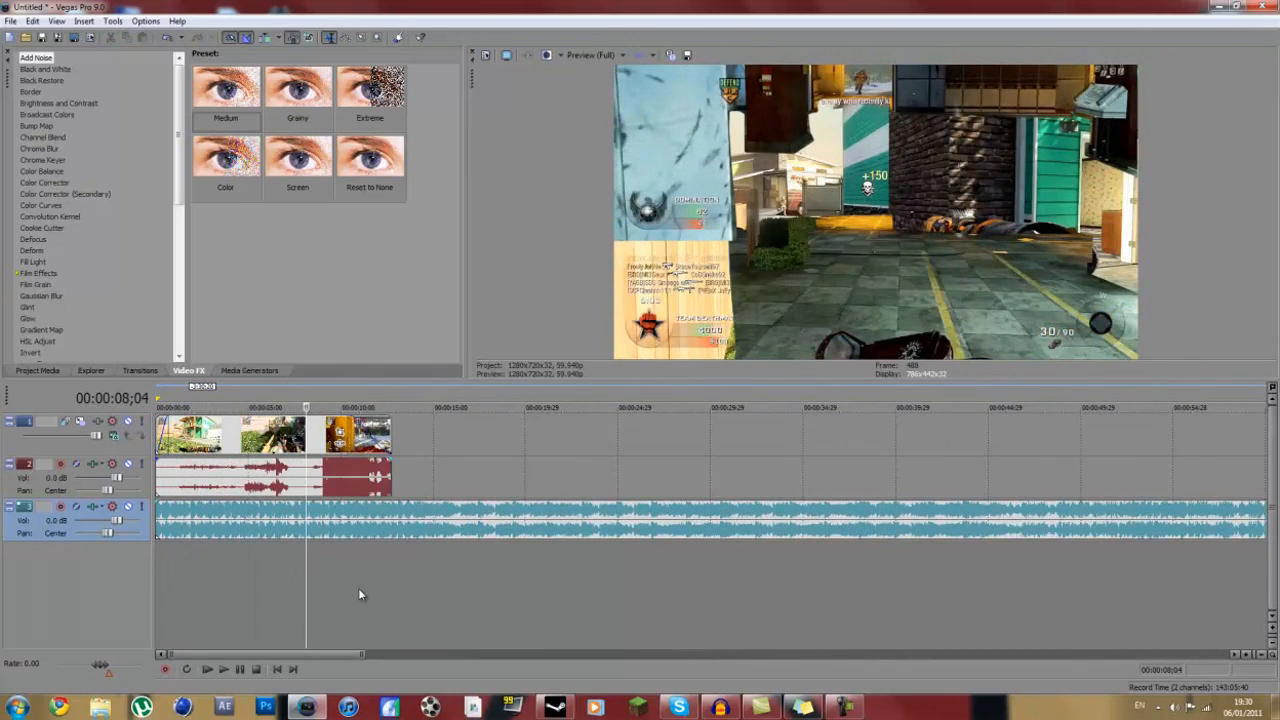
scroll(311, 588, up, 2)
scroll(313, 589, down, 2)
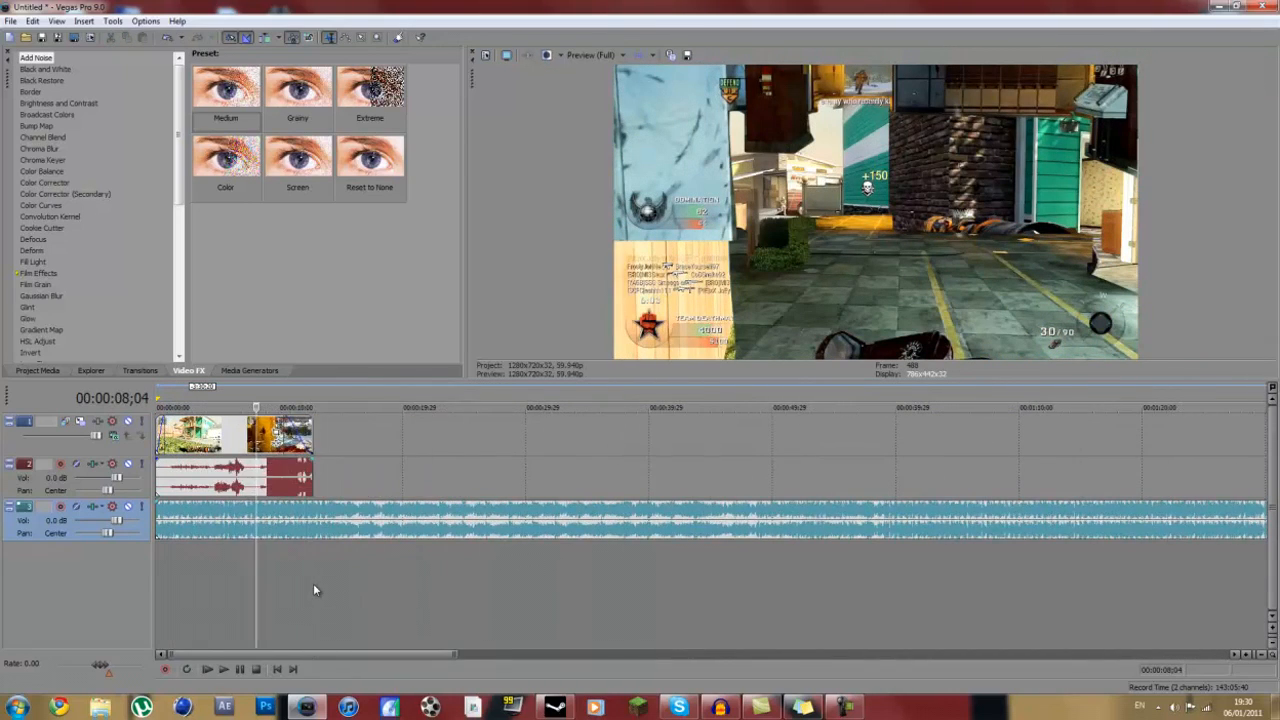
key(Left)
key(Left)
key(Left)
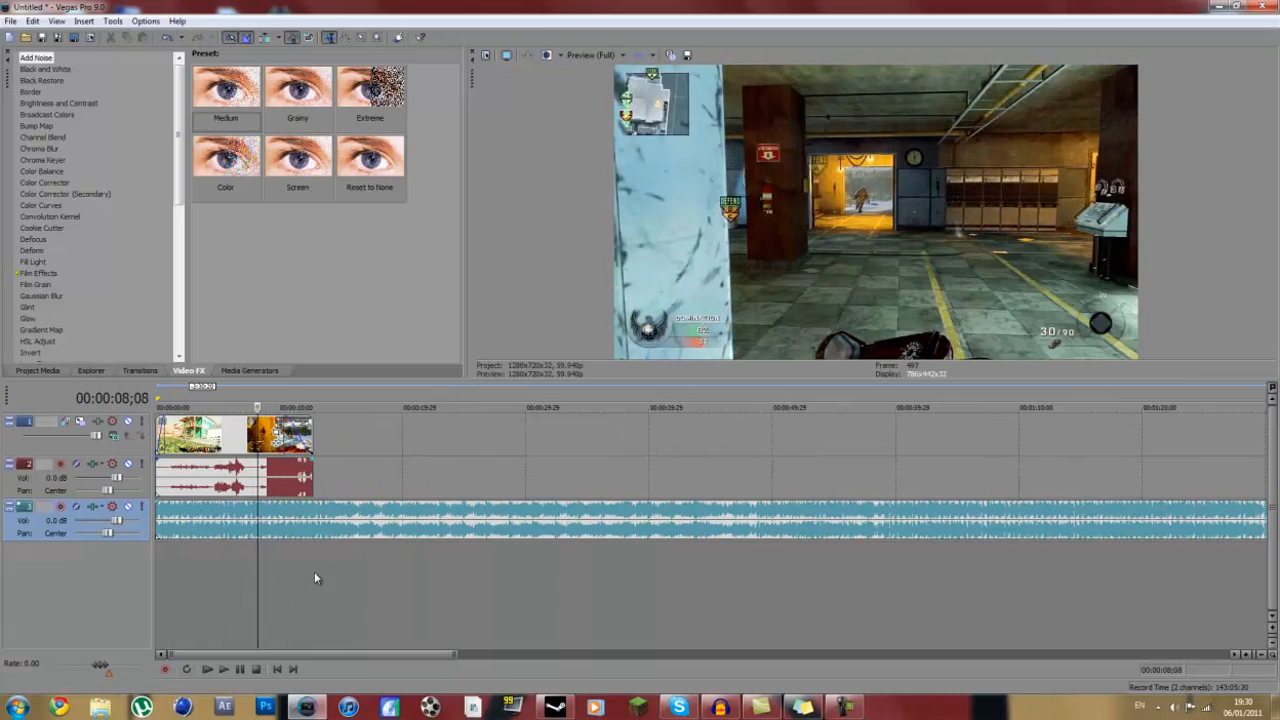
key(Right)
key(Right)
key(Right)
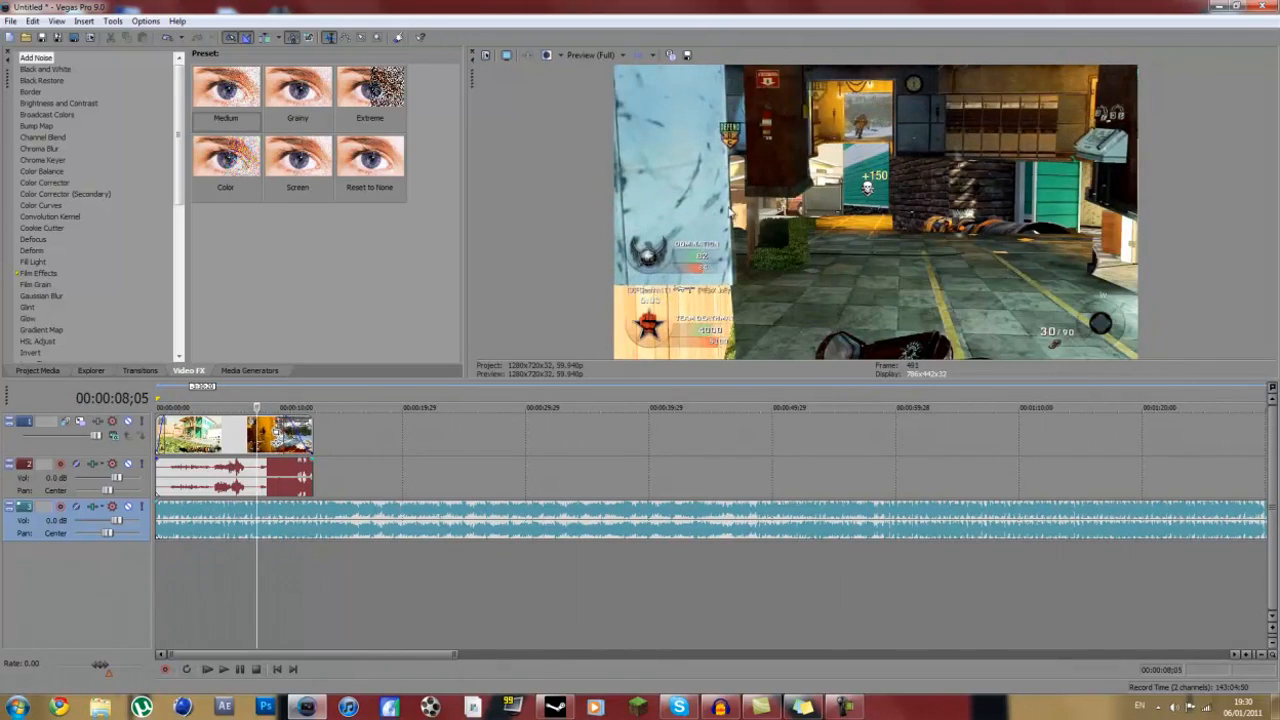
key(Left)
key(Left)
key(Left)
key(Left)
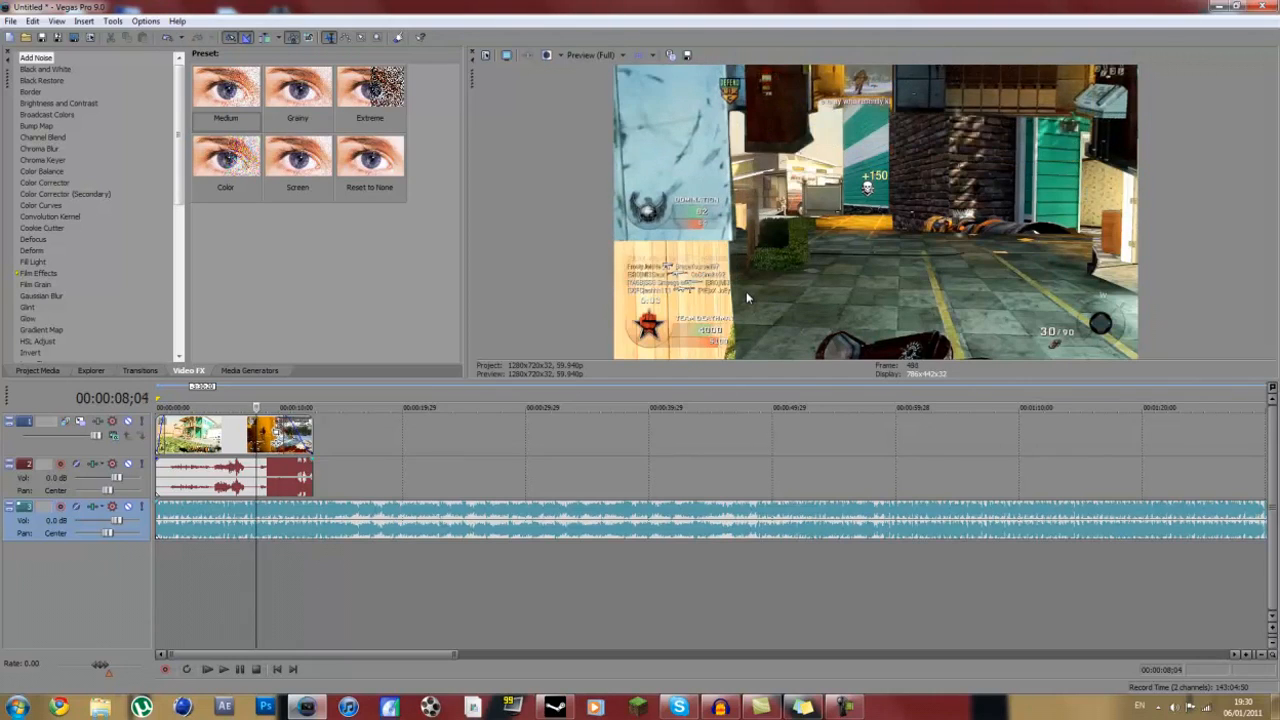
key(Right)
key(Right)
key(Right)
key(Right)
key(Right)
key(Right)
key(Right)
key(Left)
key(Left)
key(Left)
key(Right)
key(Right)
key(Right)
key(Right)
key(Right)
key(Right)
key(Right)
key(Right)
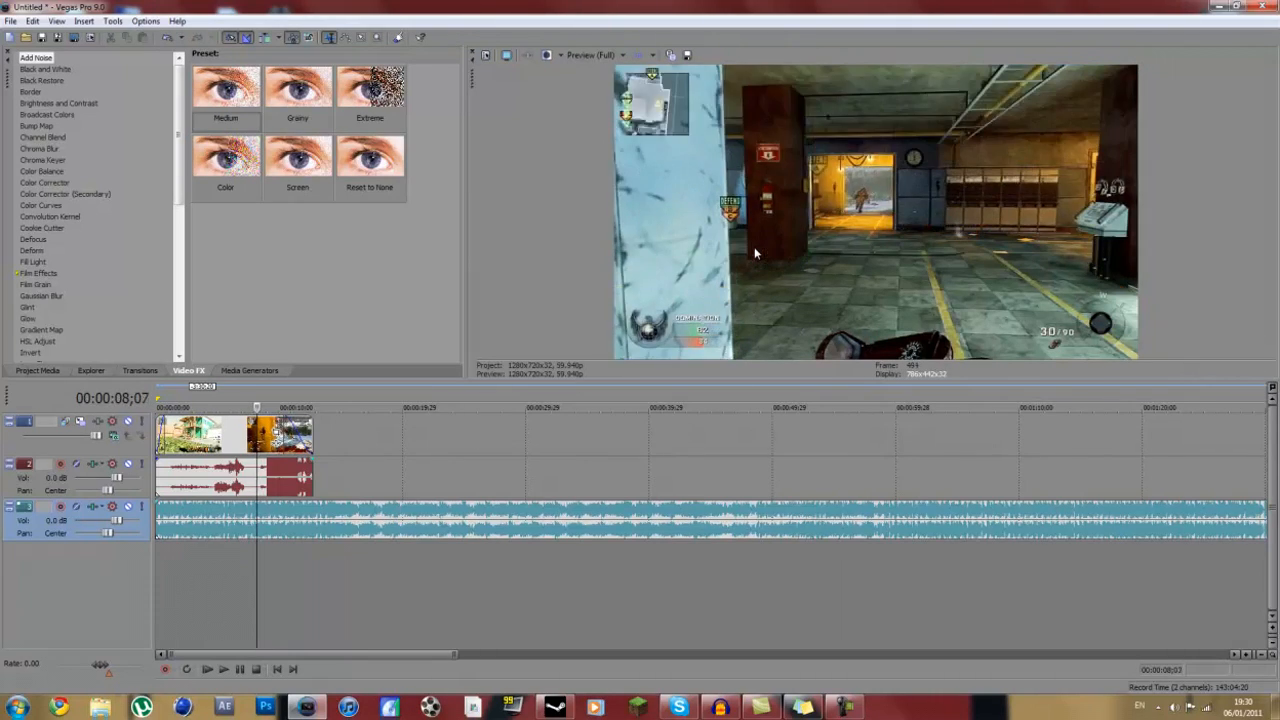
key(space)
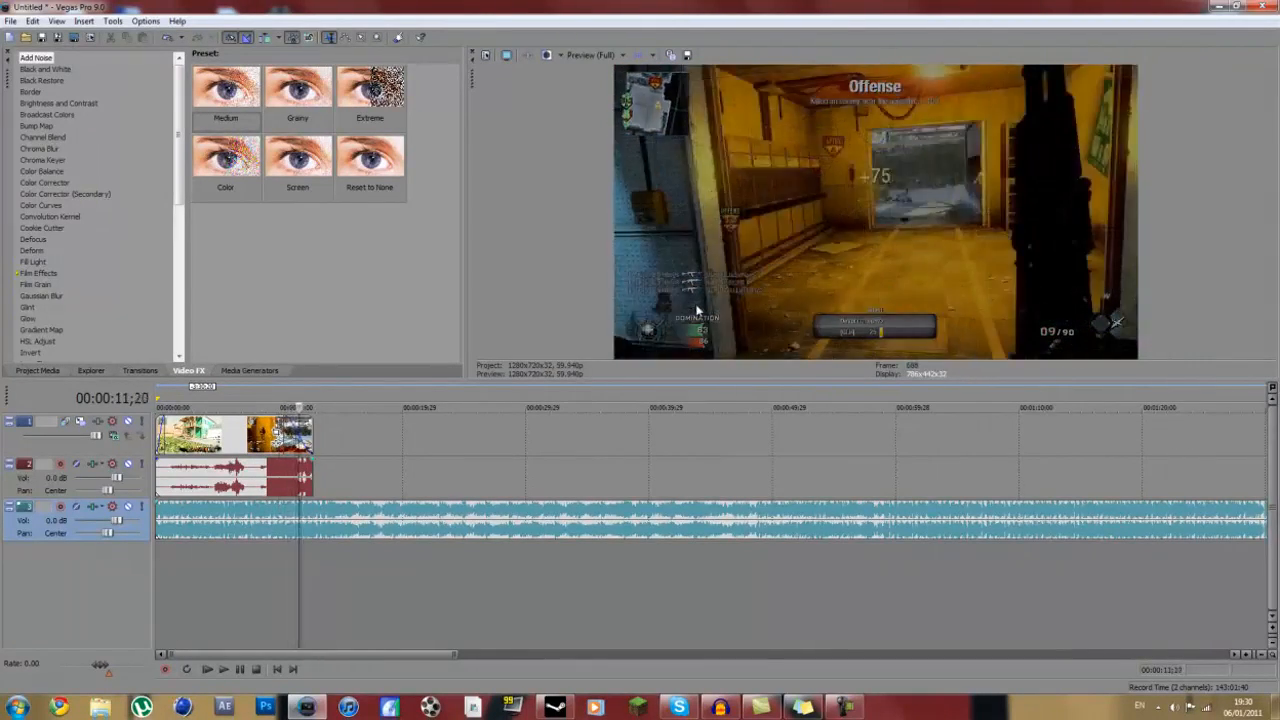
key(space)
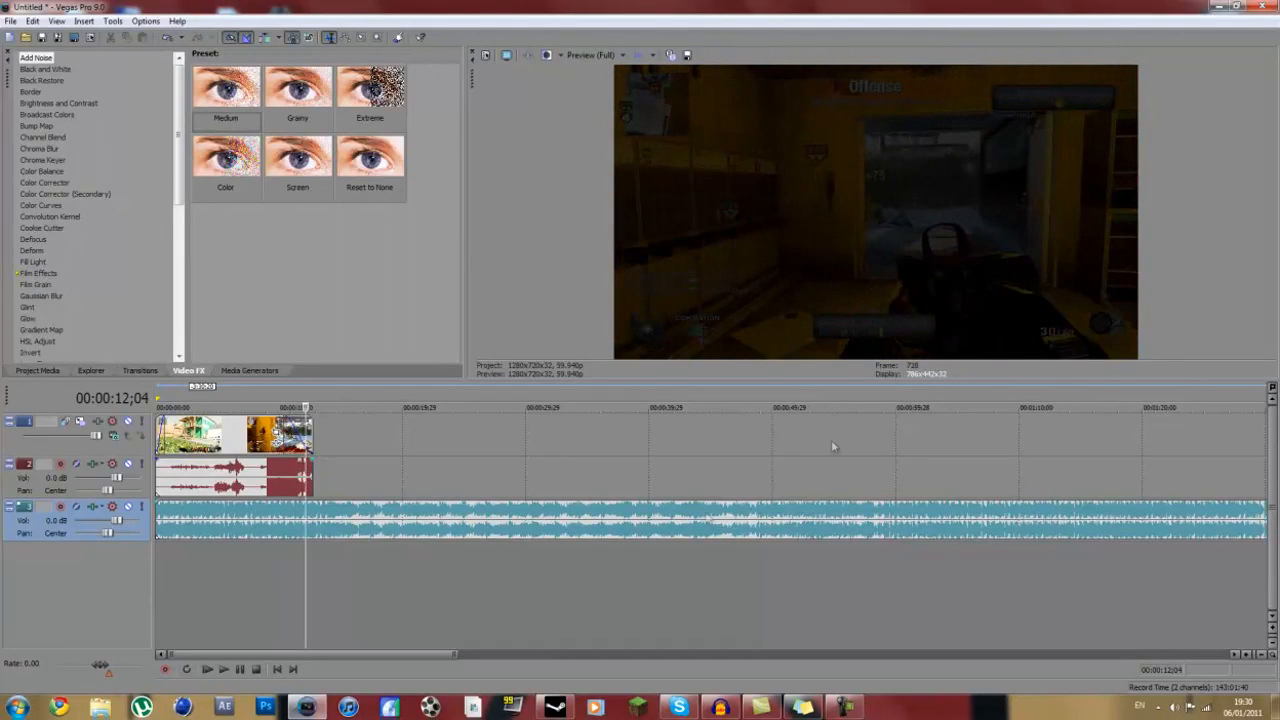
- Shorten the song from its end to about 36 seconds and close Vegas Pro without saving
scroll(831, 440, down, 5)
drag(556, 519, 275, 519)
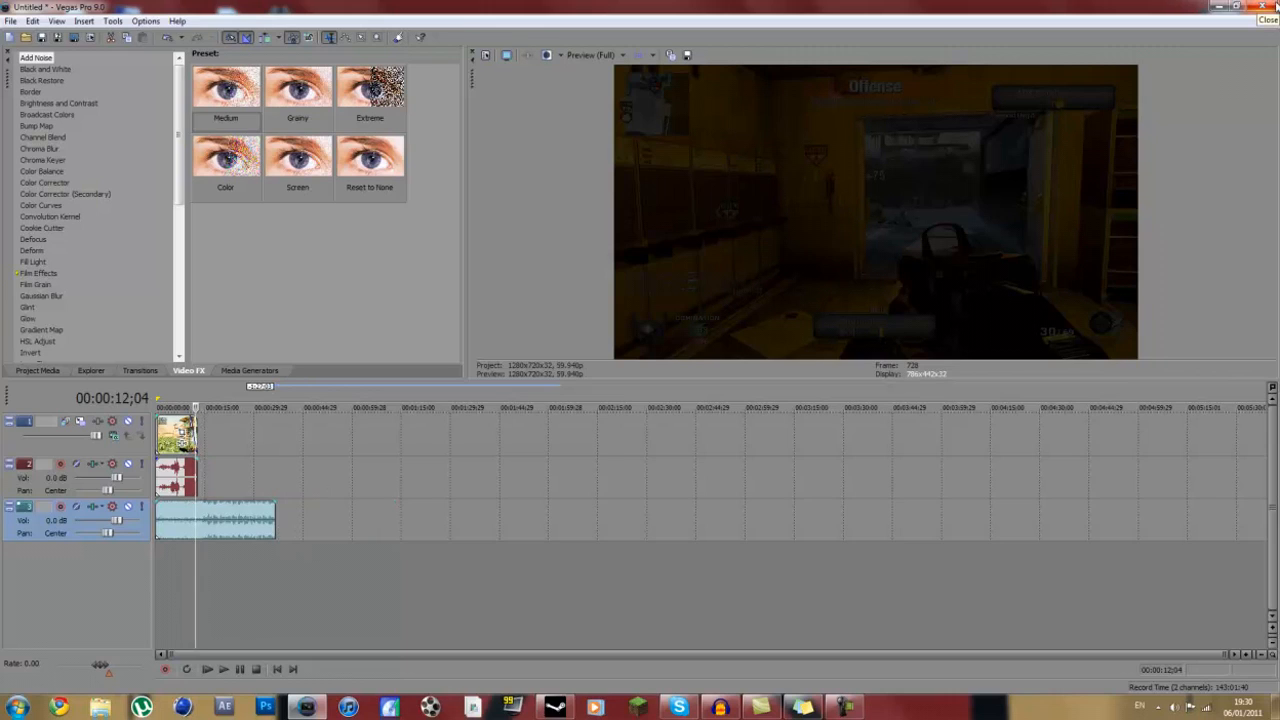
click(1265, 6)
click(652, 283)
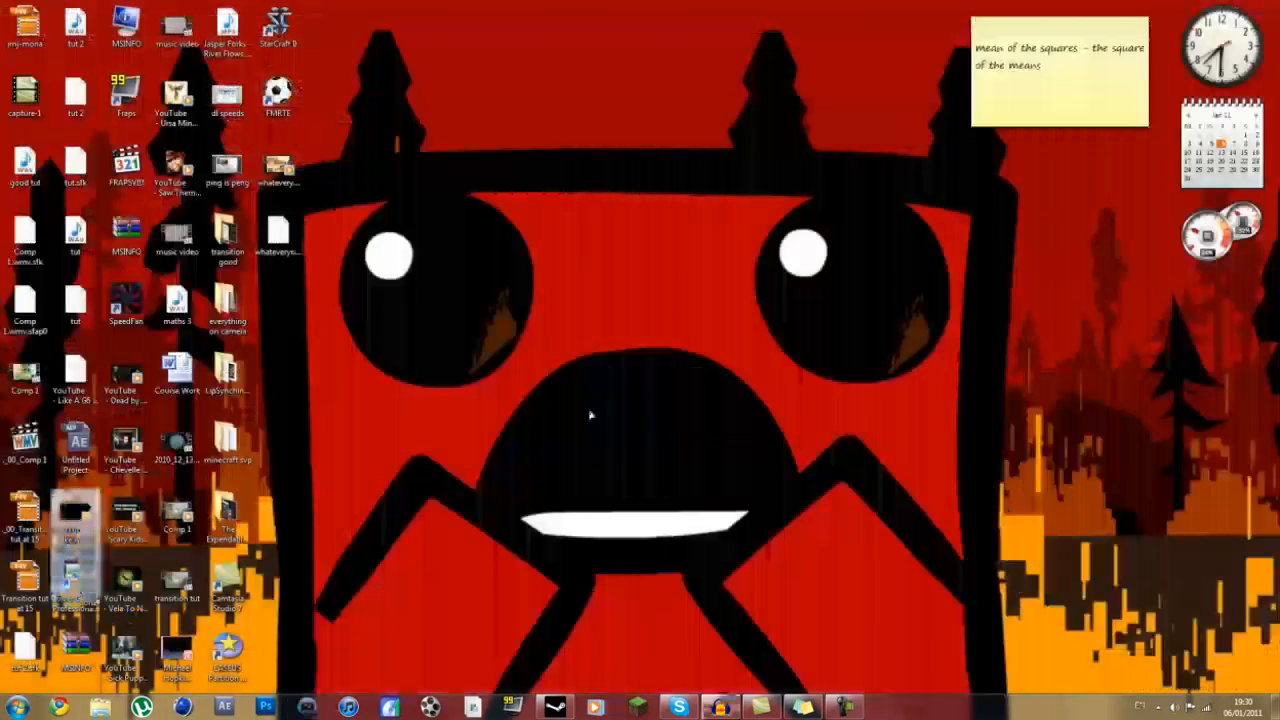
mouse_move(844, 707)
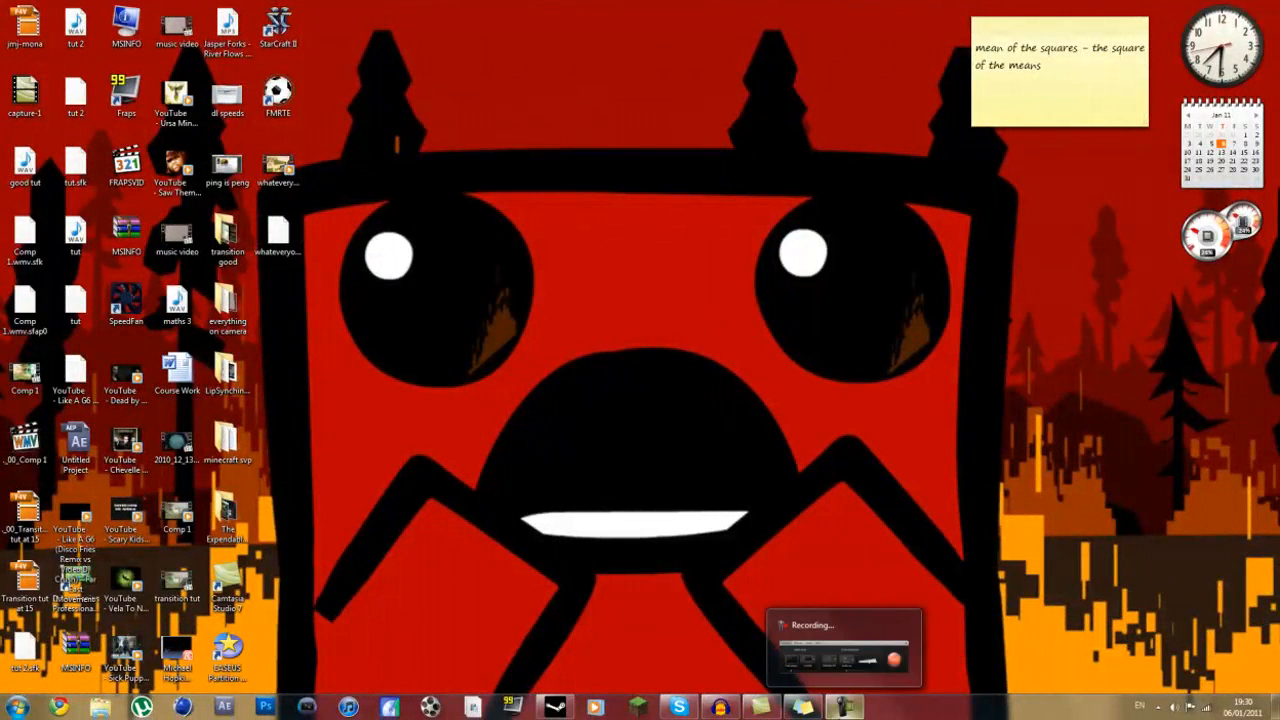
mouse_move(808, 660)
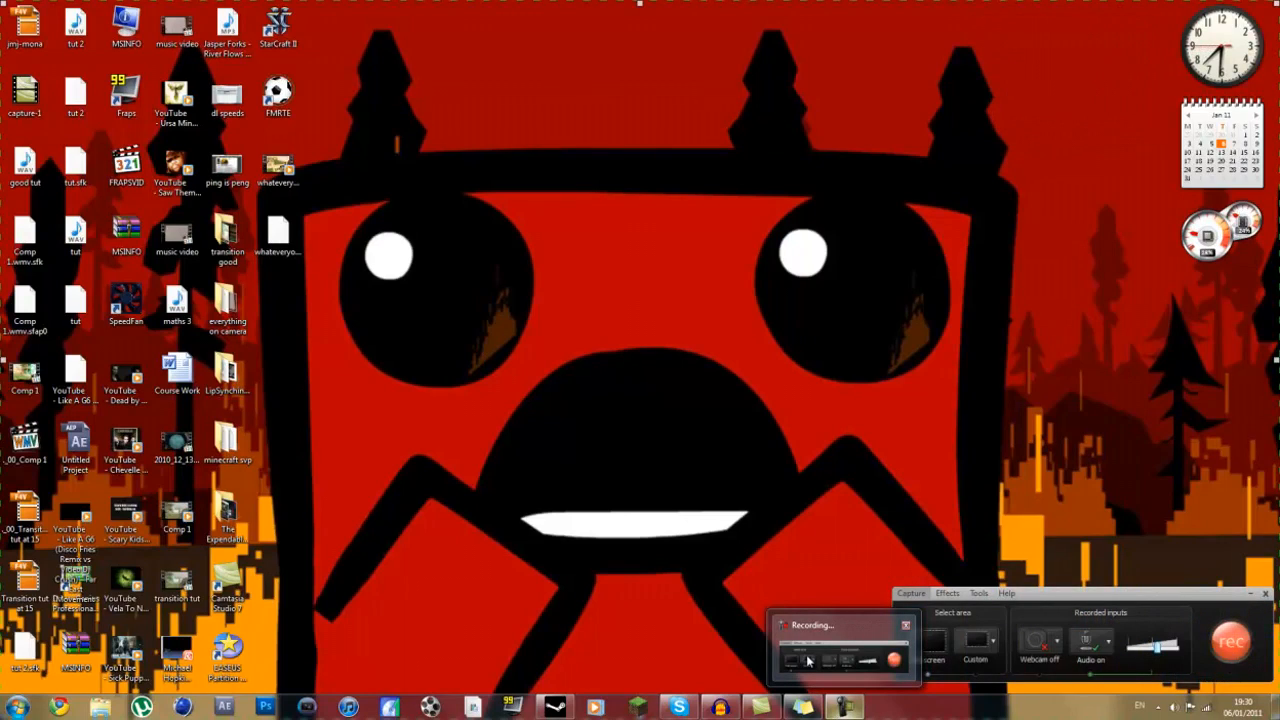
click(808, 660)
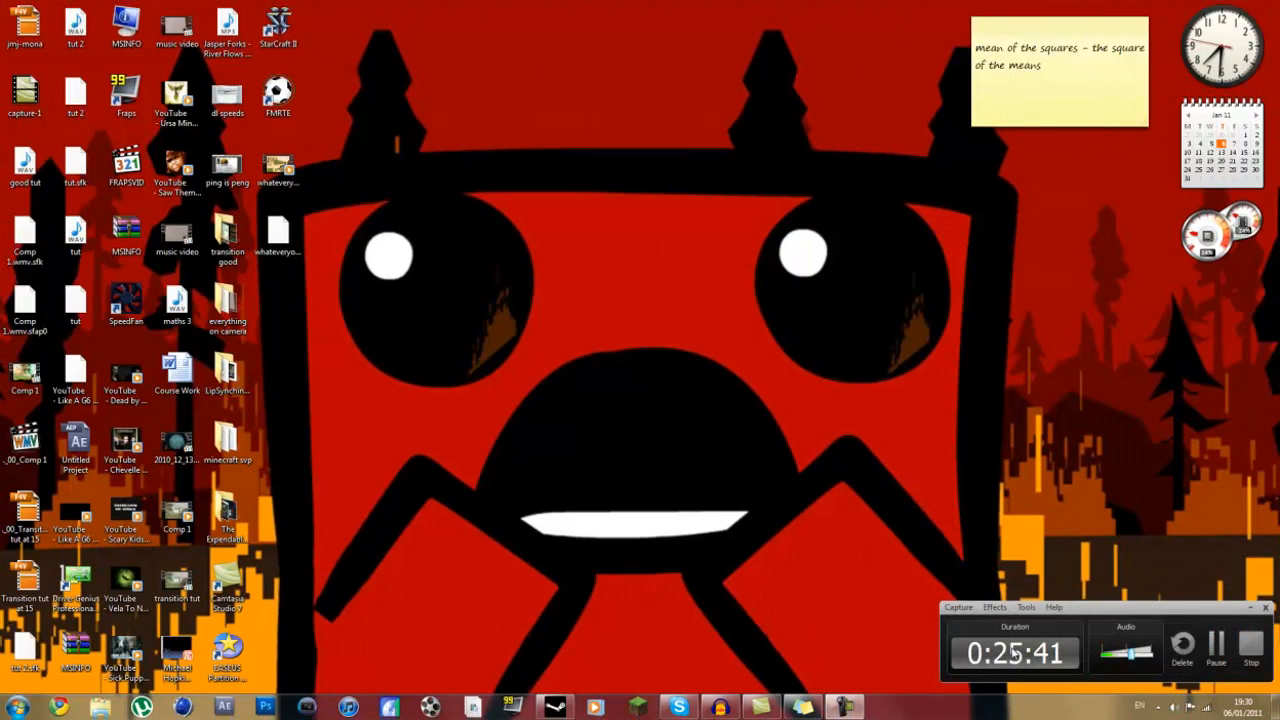